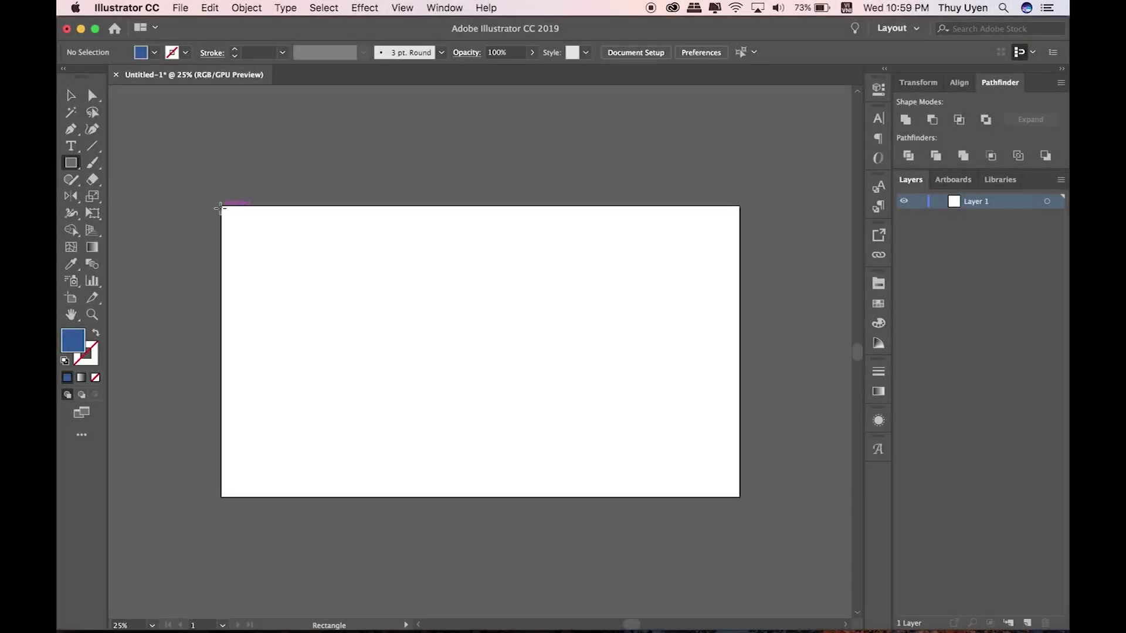
- Cover the whole artboard with a blue background rectangle
mouse_move(221, 206)
left_mouse_down()
mouse_move(596, 501)
mouse_move(739, 497)
left_mouse_up()
left_click(170, 170, "ctrl")
left_click_drag(411, 289, 602, 368)
key("ctrl+z")
- Draw an oval mid-artboard and fill it yellow from the Gigantic Master Colors swatches
left_click_drag(71, 162, 113, 196)
left_click_drag(370, 283, 590, 407)
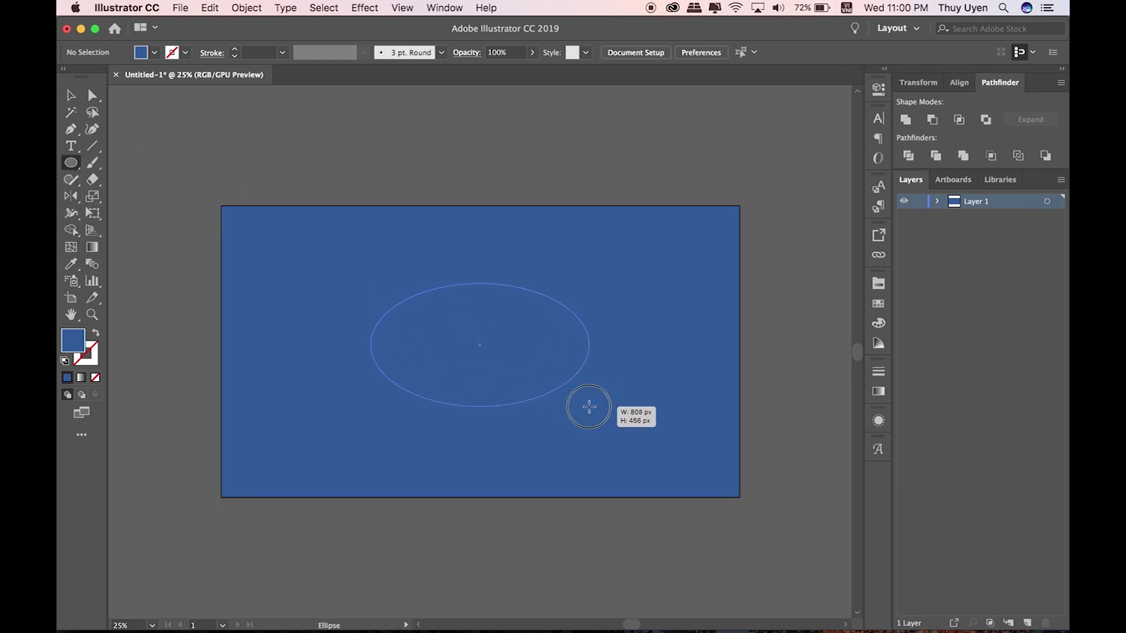
left_click(878, 303)
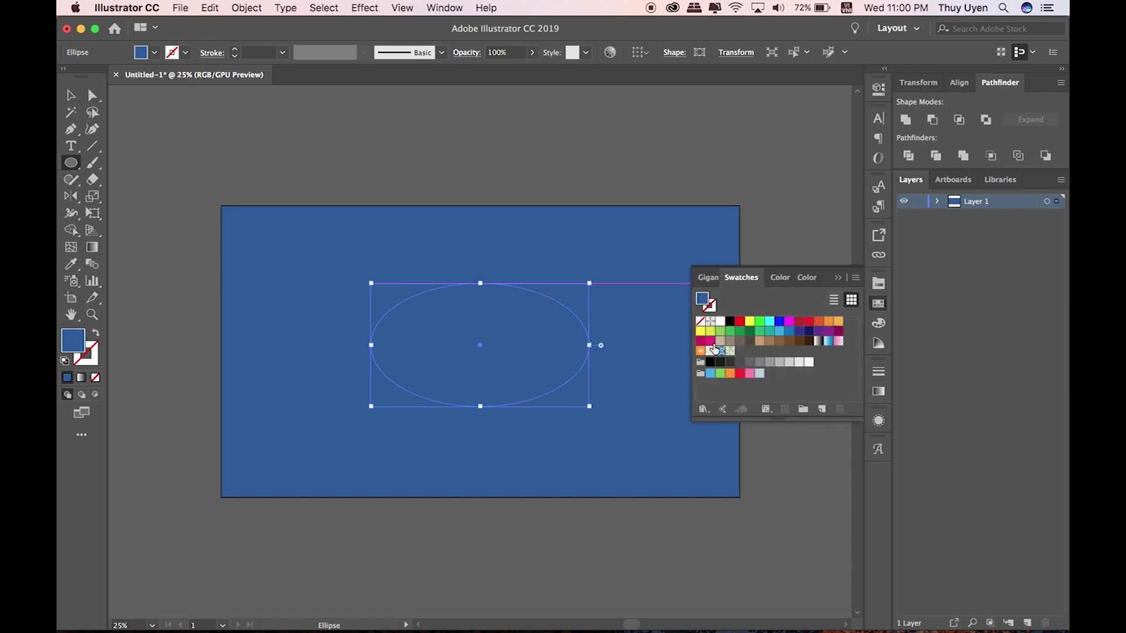
left_click(708, 278)
left_click(700, 354)
left_click(145, 142)
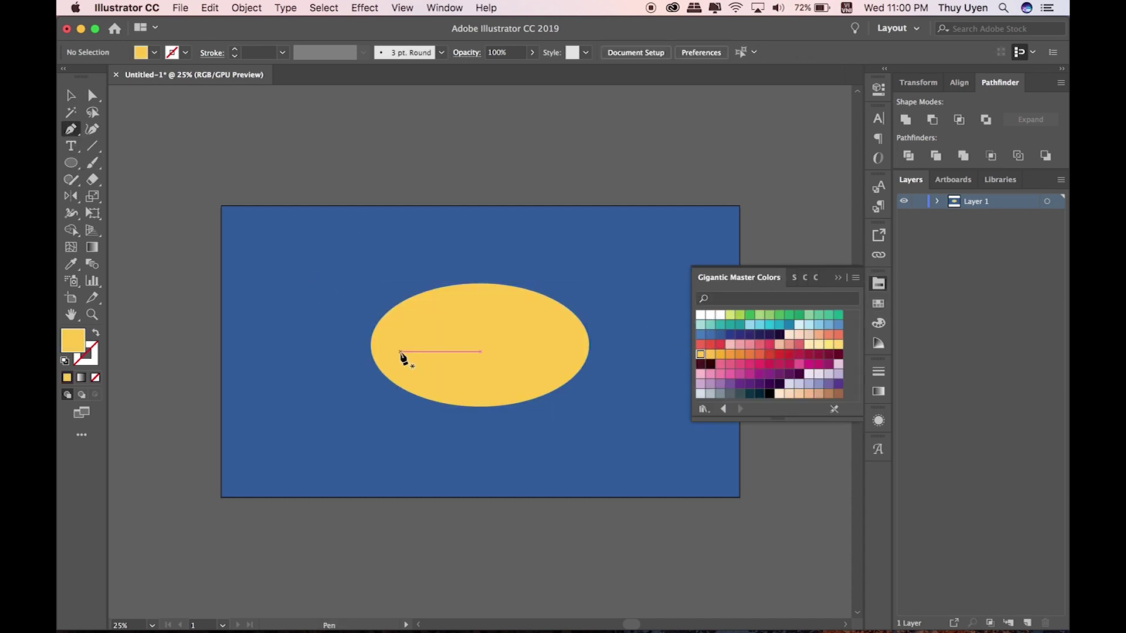
- Stretch the yellow oval taller from its top edge
key("ctrl+plus")
left_click(424, 328)
mouse_move(481, 215)
left_mouse_down()
mouse_move(482, 162)
mouse_move(480, 175)
left_mouse_up()
left_click(840, 279)
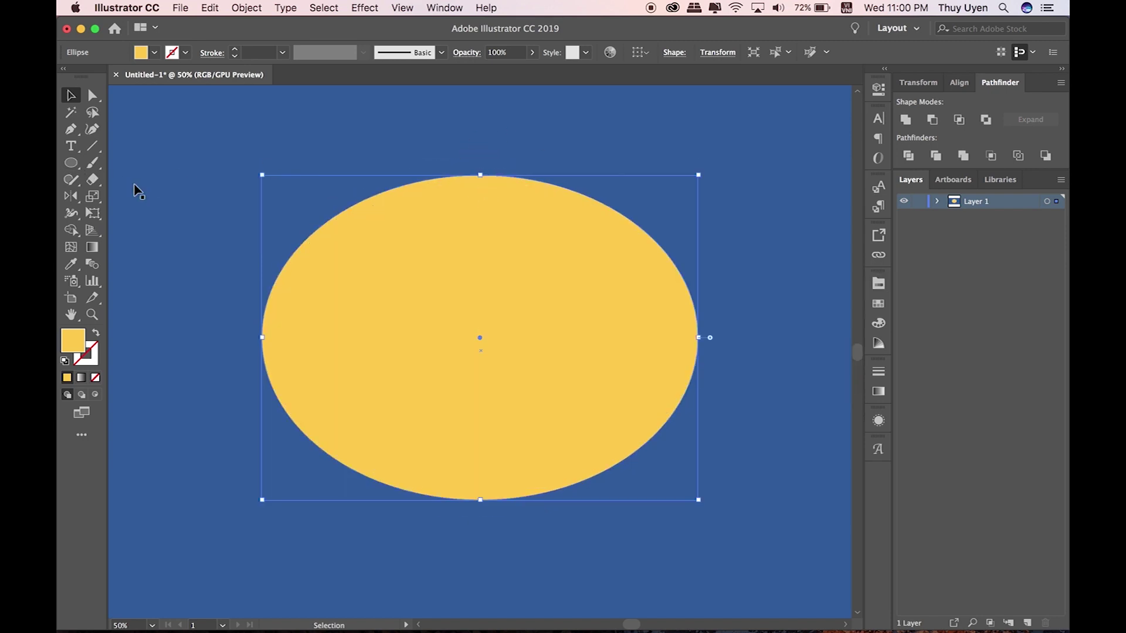
- Outline a closed zigzag polygon across the oval's middle and around its bottom with the Pen tool
left_click(136, 190)
left_click(76, 131)
left_click(283, 327)
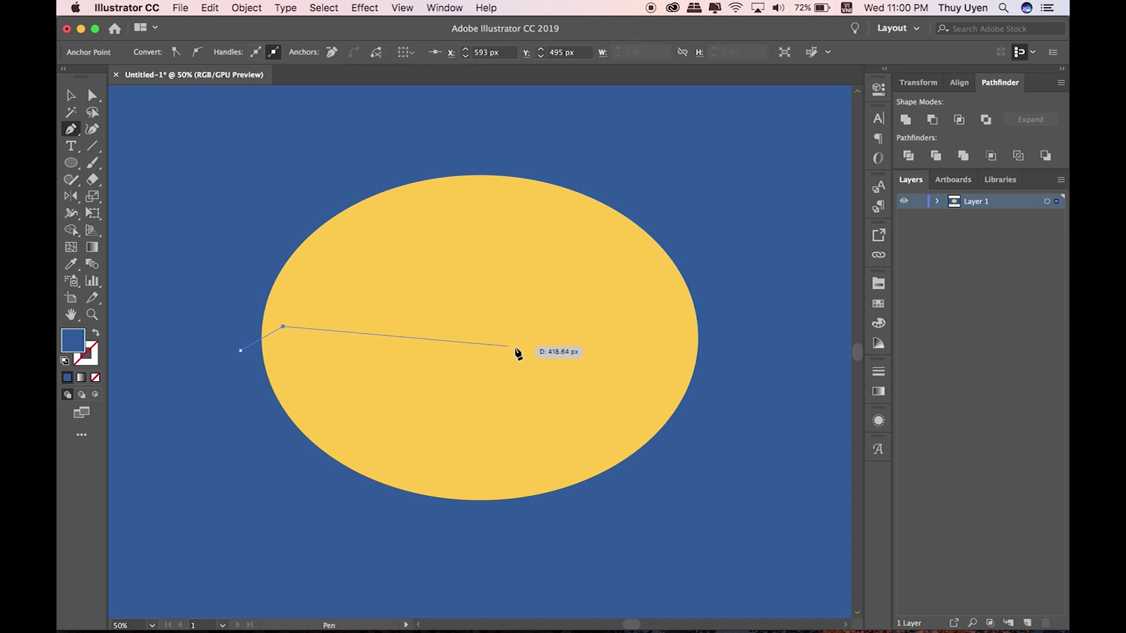
left_click(369, 343)
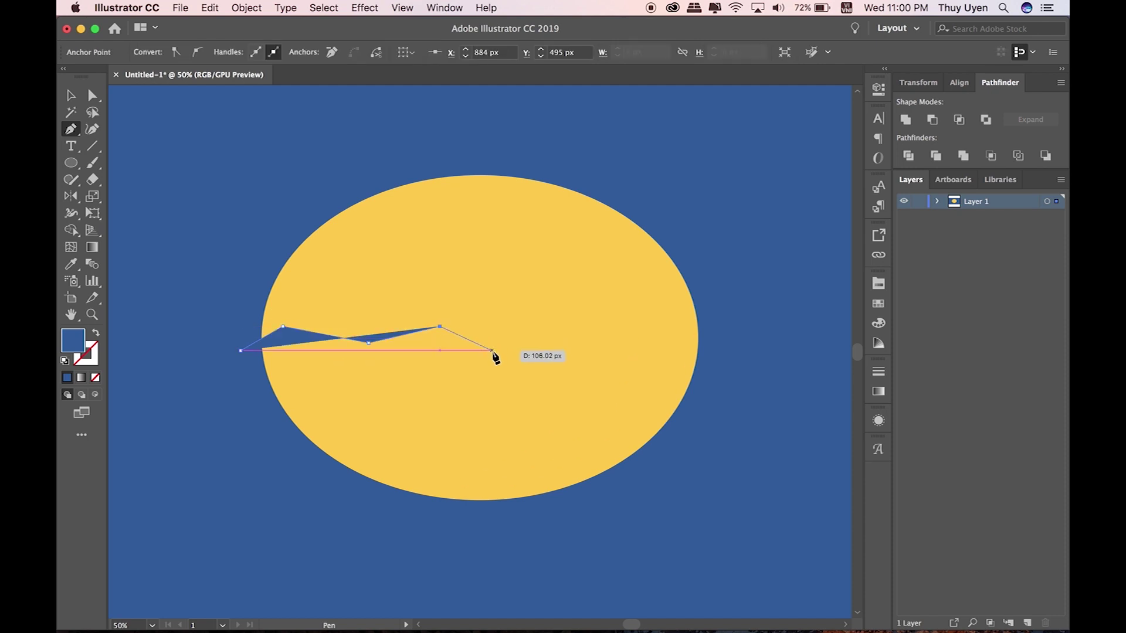
left_click(493, 351)
left_click(597, 326)
left_click(660, 347)
left_click(706, 317)
left_click(730, 398)
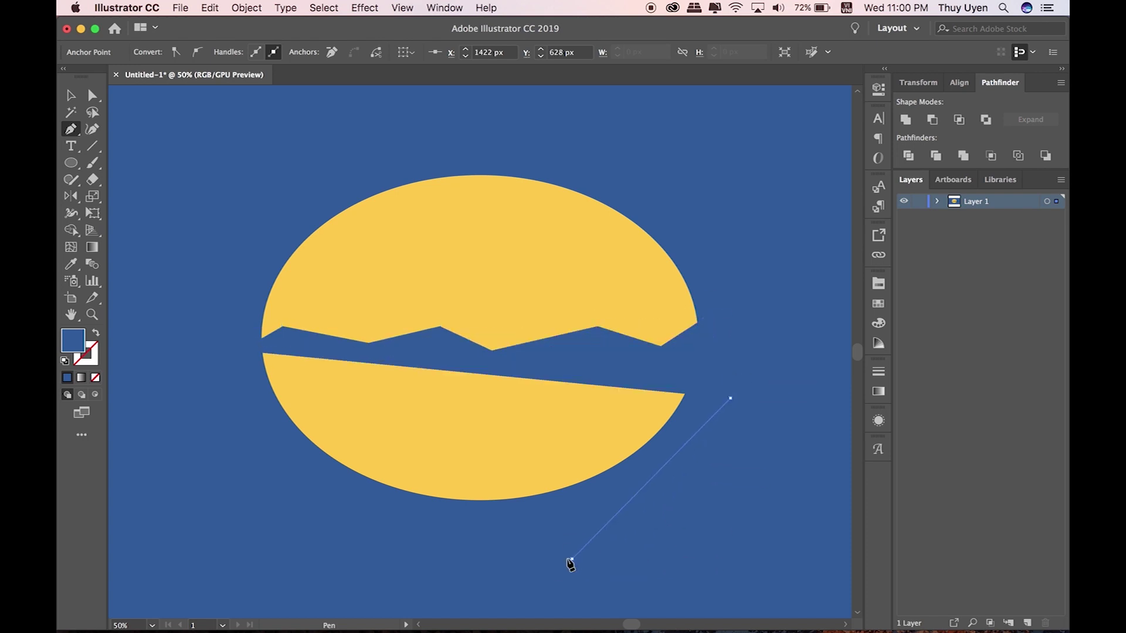
left_click(571, 559)
left_click(362, 546)
left_click(219, 429)
left_click(240, 351)
- Fill the zigzag shape pale yellow and trim it to the oval with Shape Builder
key("v")
left_click(878, 283)
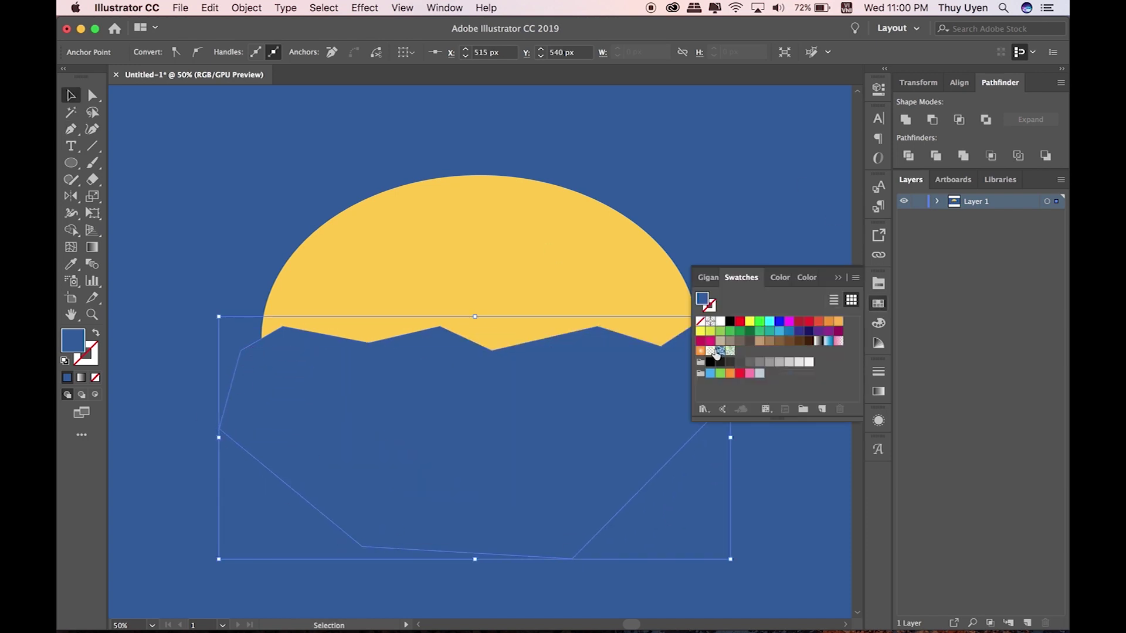
left_click(809, 345)
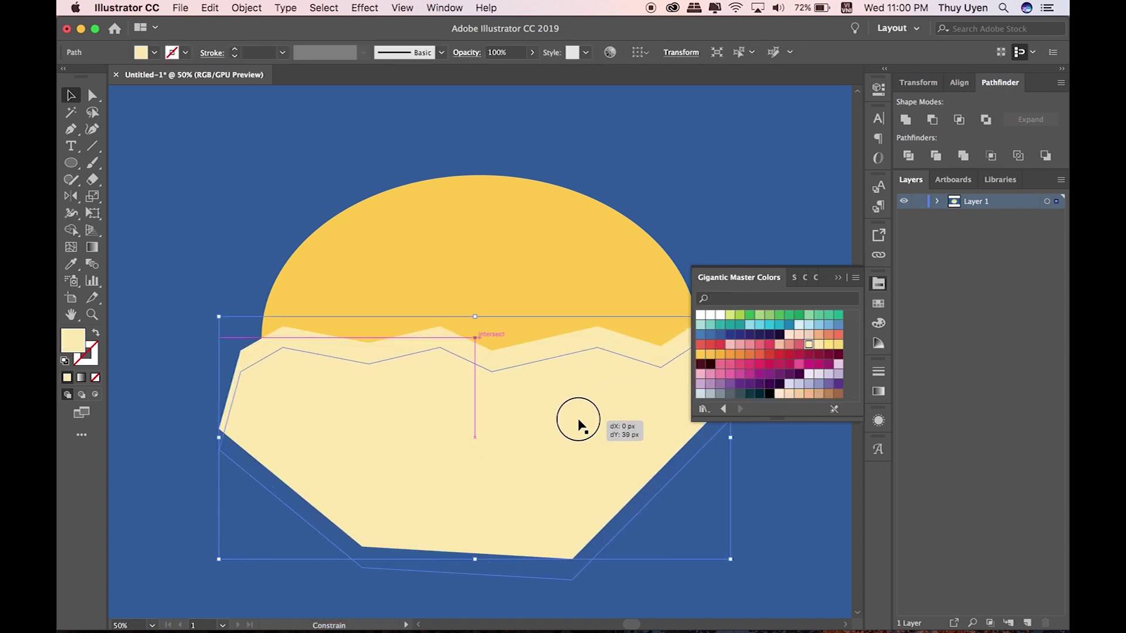
left_click(537, 306)
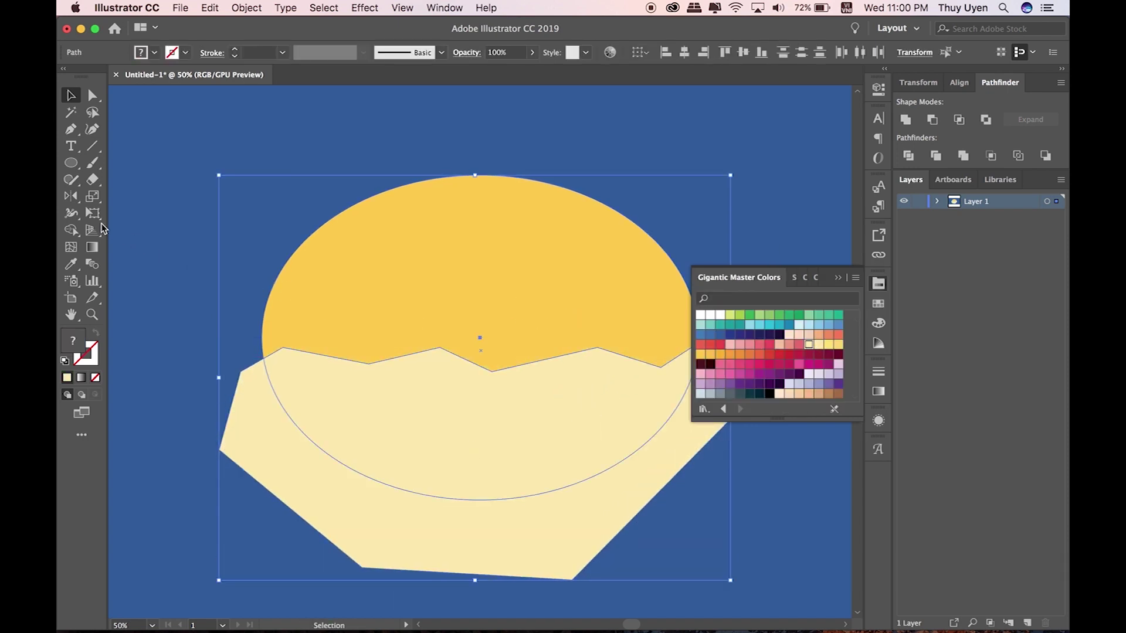
key("shift+m")
left_click(441, 532, "alt")
- Draw a small black oval for the eye on the upper left of the face
key("v")
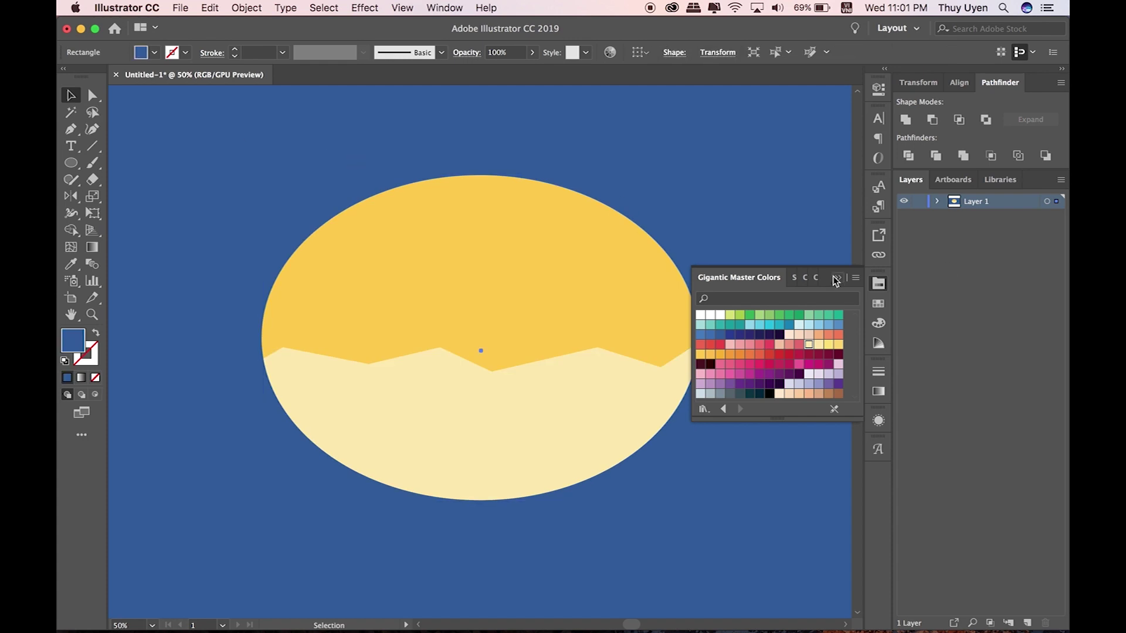
left_click(835, 280)
left_click(376, 240)
key("Escape")
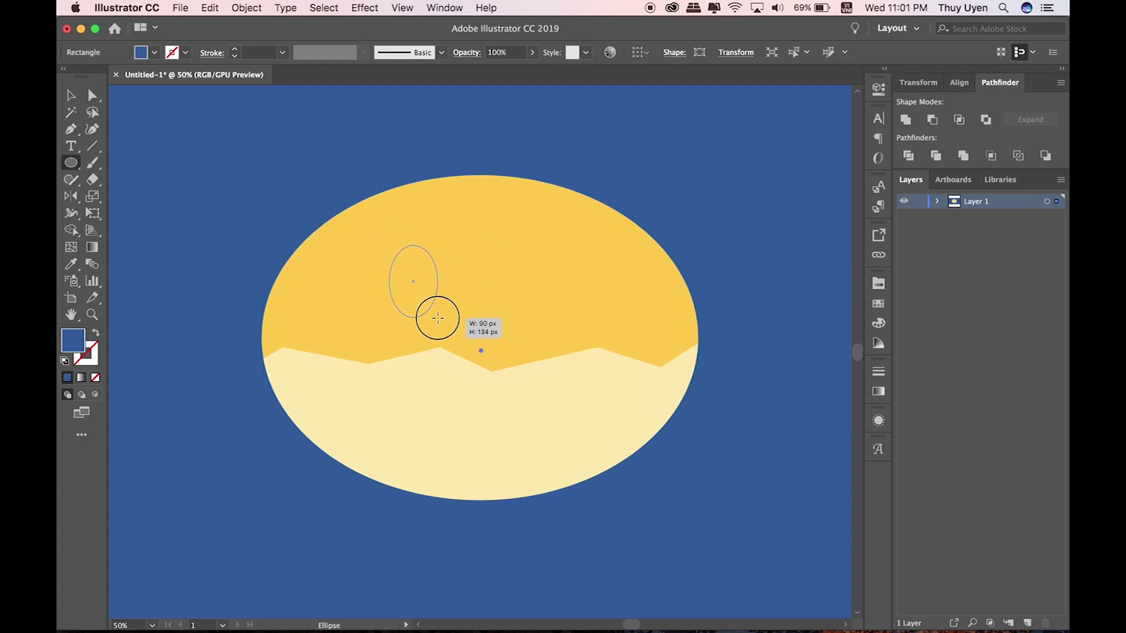
left_click_drag(438, 318, 438, 317)
left_click(878, 303)
left_click(730, 322)
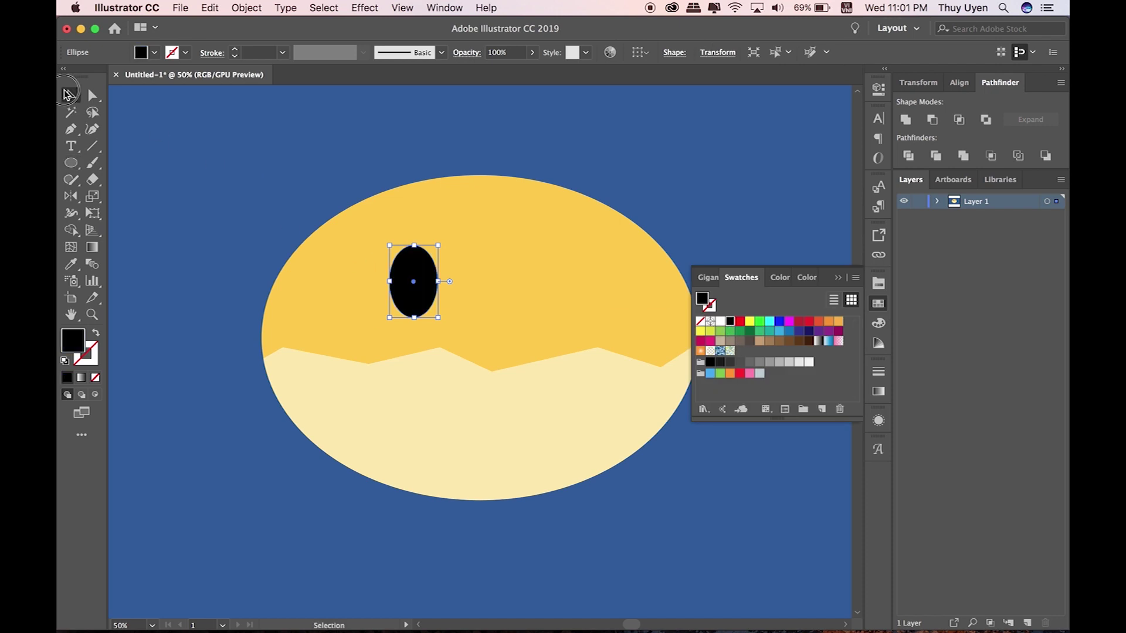
- Add a larger white copy around the black eye and nudge the eye down
left_click_drag(390, 246, 370, 229)
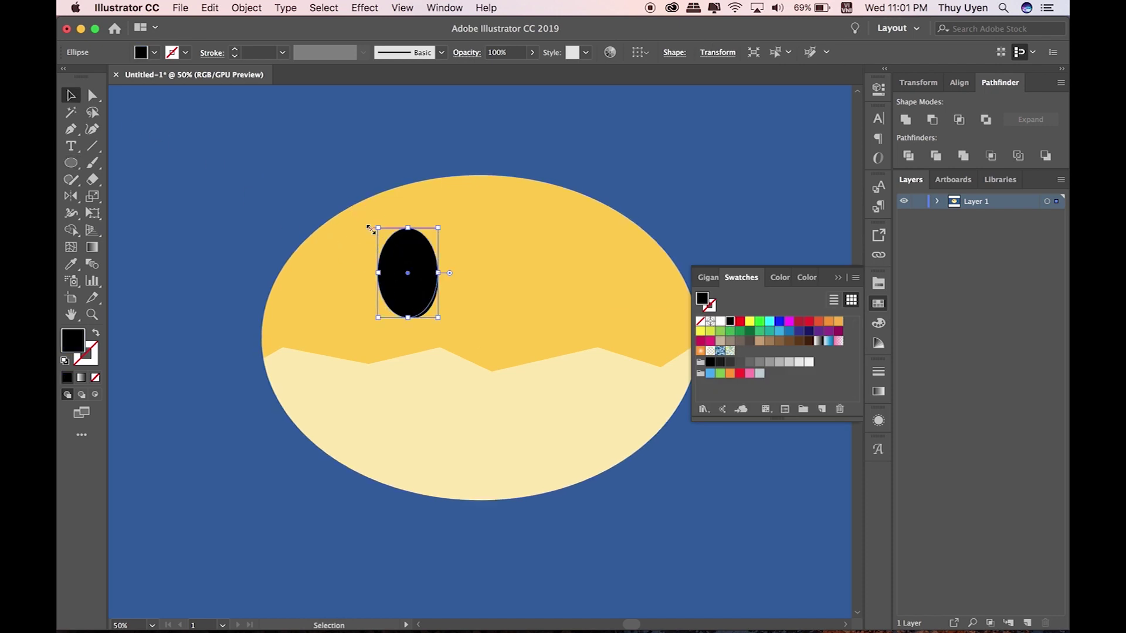
left_click(718, 323)
left_click(651, 241)
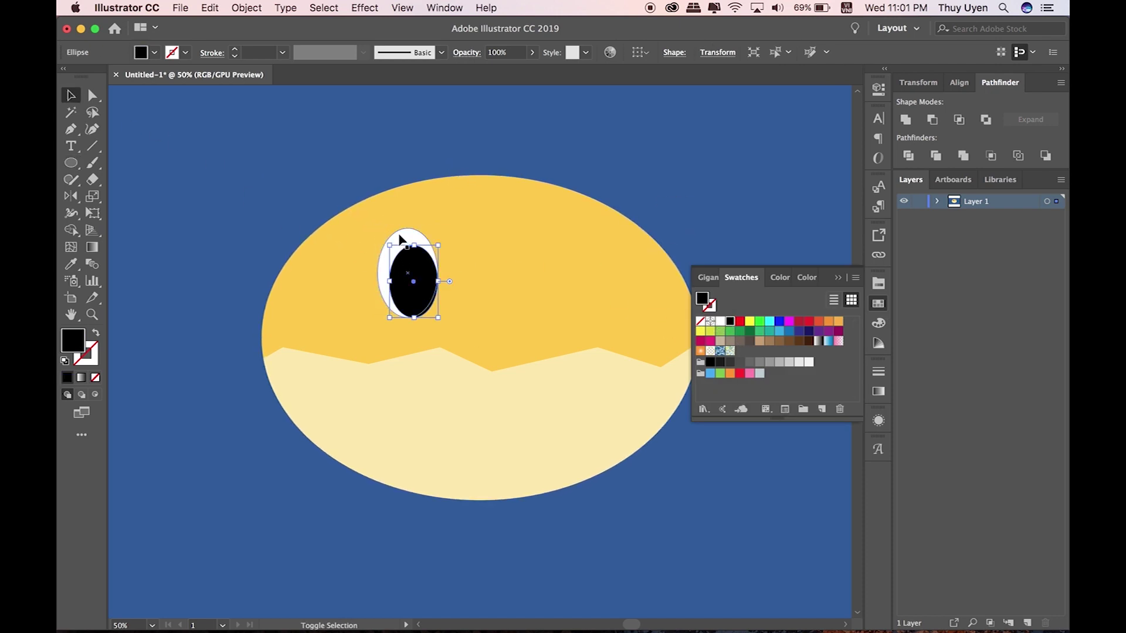
left_click_drag(414, 253, 414, 267)
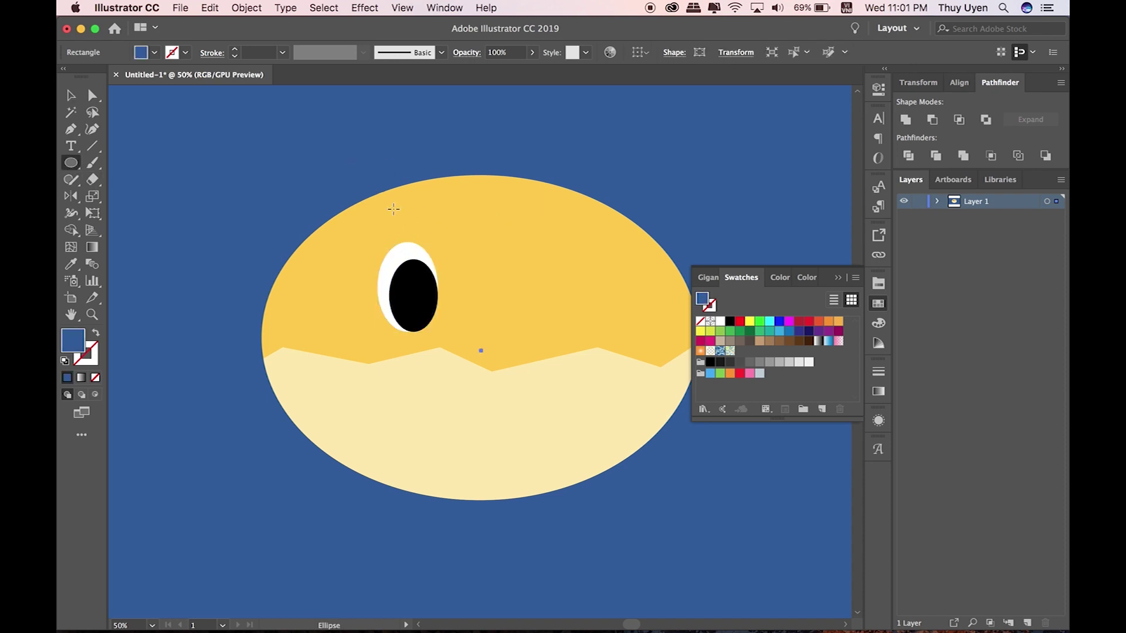
- Draw a blue oval over the eye's top and select it with the eye ovals
mouse_move(486, 290)
left_mouse_down()
mouse_move(499, 287)
mouse_move(447, 261)
mouse_move(445, 327)
mouse_move(578, 285)
mouse_move(569, 307)
left_mouse_up()
key("v")
left_click(389, 288, "shift")
- Trim away the blue oval's area with Shape Builder, leaving a slanted angry eye
left_click(329, 316)
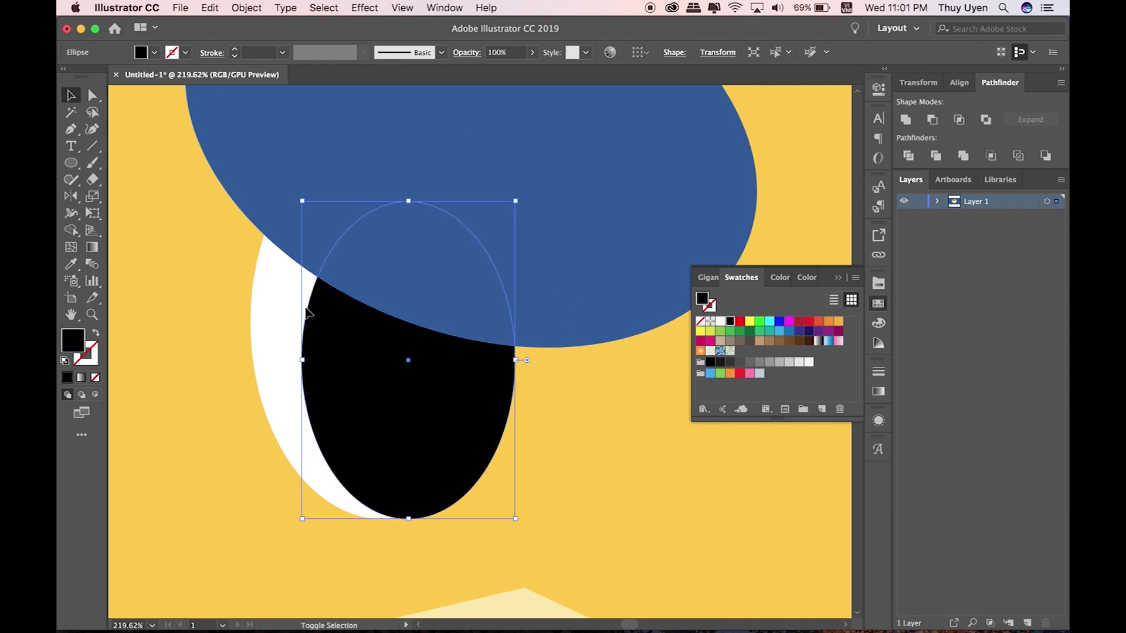
left_click(273, 352, "shift")
left_click(638, 284, "shift")
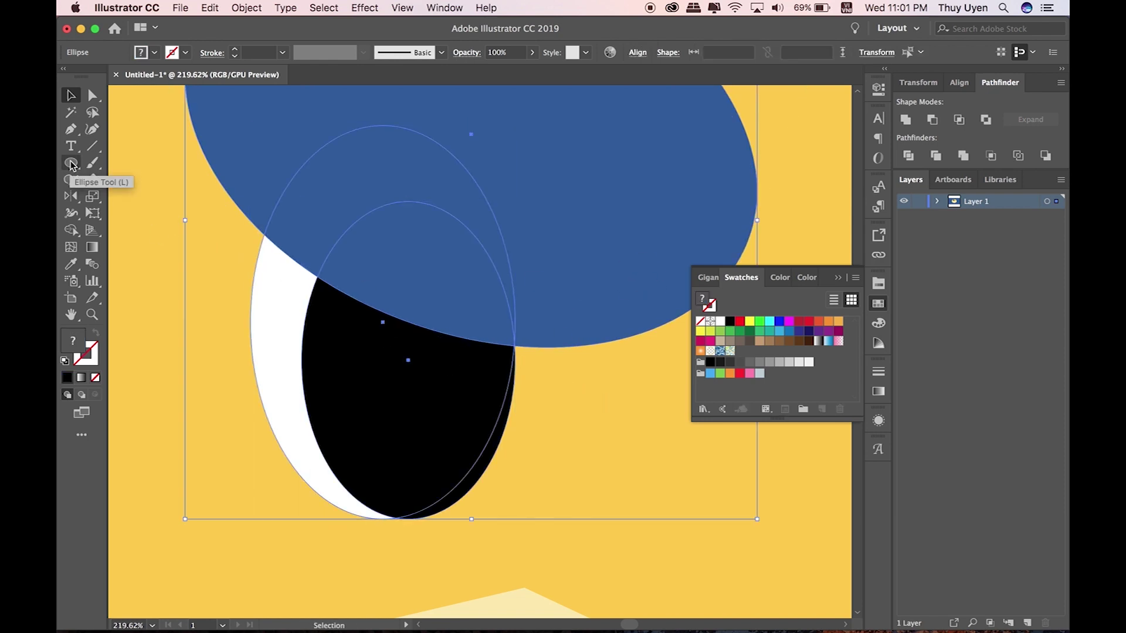
left_click(71, 229)
left_click(475, 321, "alt")
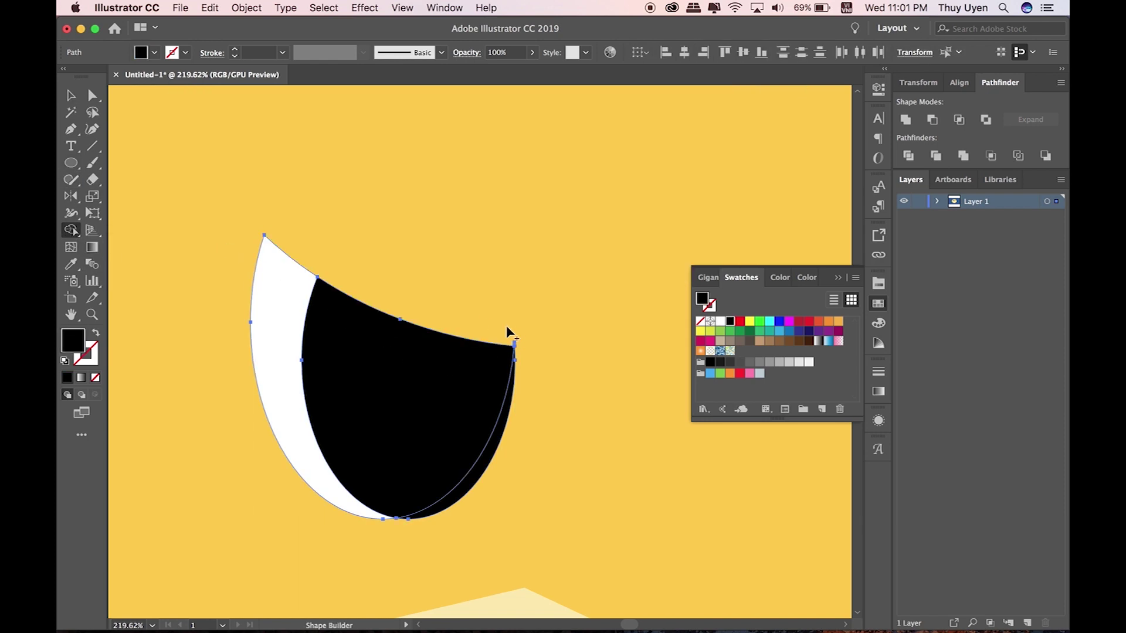
left_click(540, 340, "super")
key("super+space")
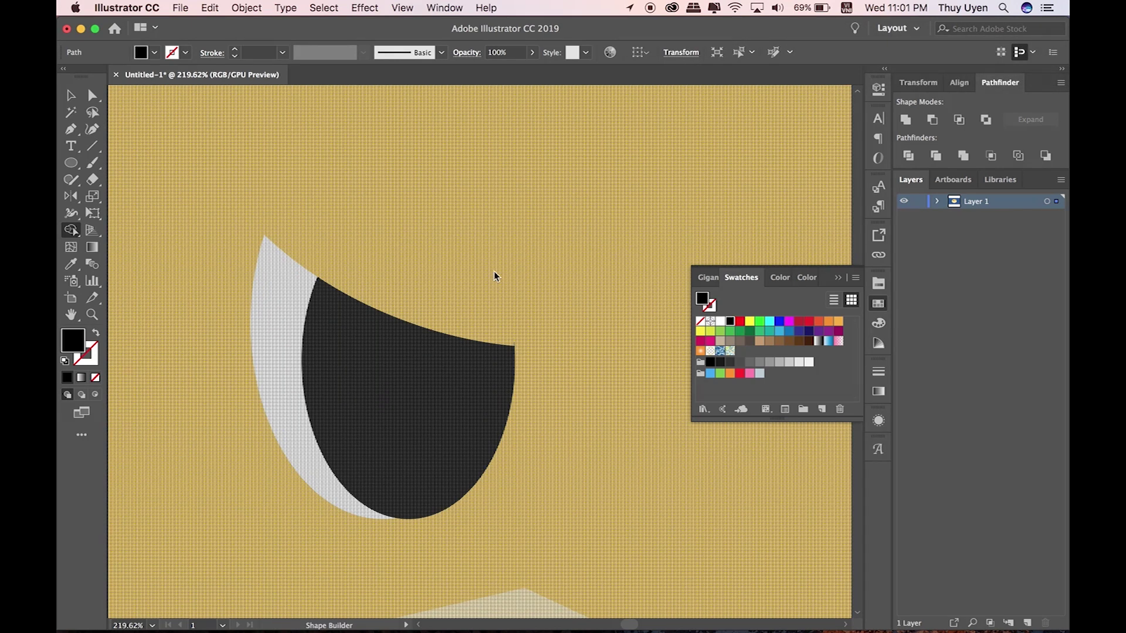
key("super+z")
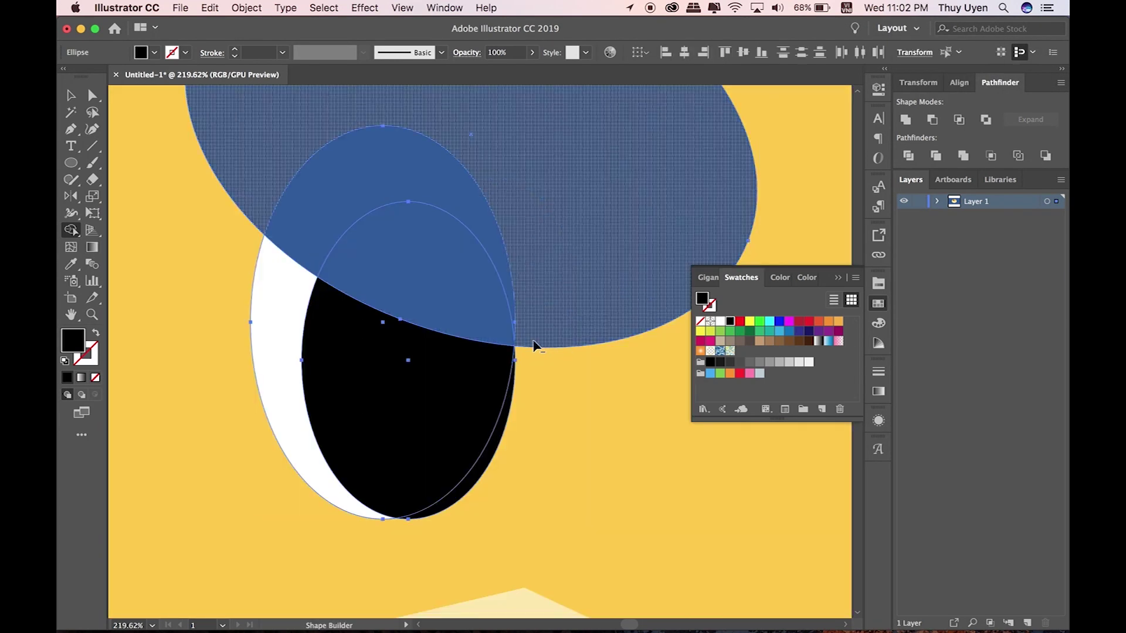
left_click_drag(534, 343, 511, 289)
- Group the eye, reflect a copy, and move it to the face's right side
left_click(71, 96)
left_click(346, 339)
right_click(349, 340)
left_click(375, 432)
key("super+minus")
key("super+minus")
key("super+minus")
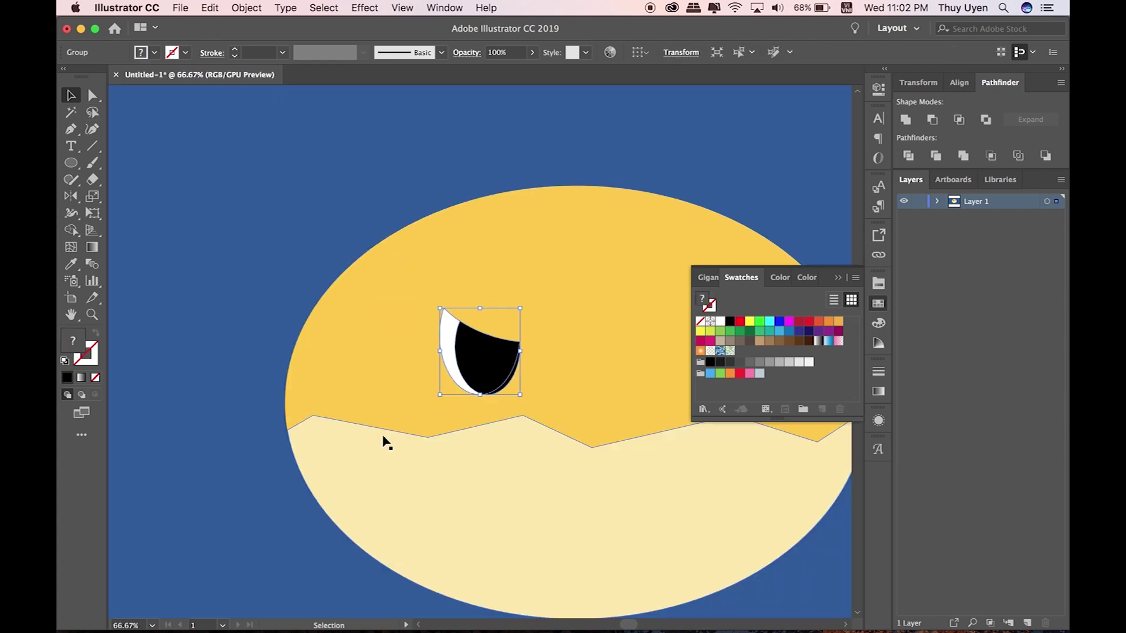
right_click(496, 332)
left_click(659, 546)
left_click(657, 544)
left_click(841, 283)
left_click_drag(479, 355, 707, 355)
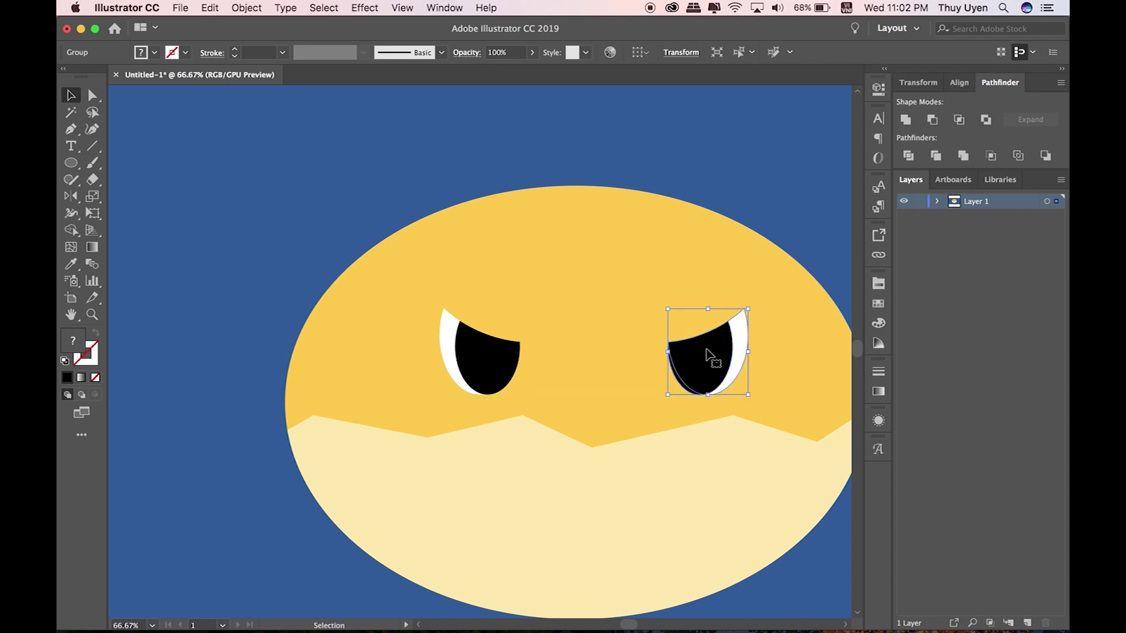
- Group both eyes and shift them up and left on the face
left_click(465, 373, "shift")
right_click(469, 358)
left_click(503, 443)
left_click(620, 272, "shift")
left_click(694, 113)
left_click_drag(699, 321, 681, 305)
left_click(720, 154)
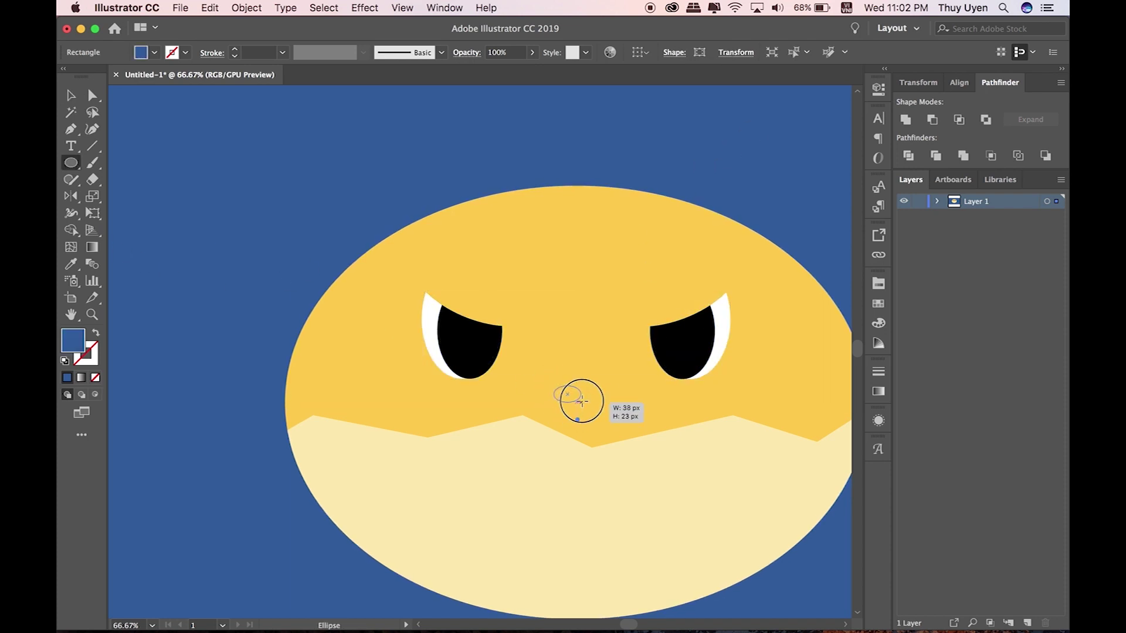
- Fill the small nose oval brown and move it slightly left
key("v")
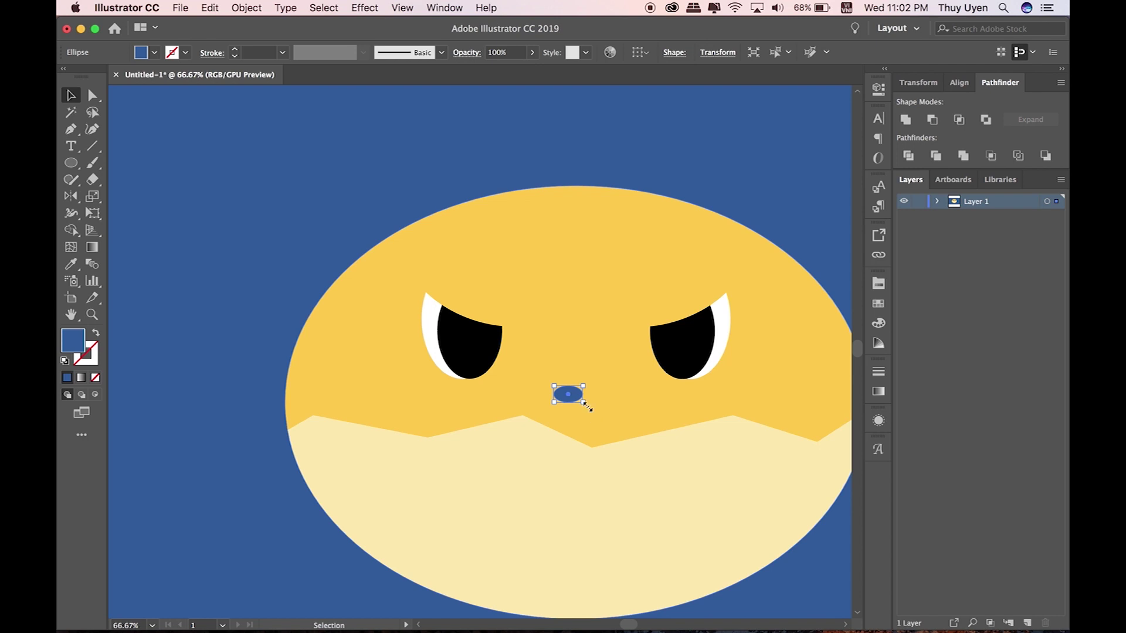
key("super+equal")
key("super+equal")
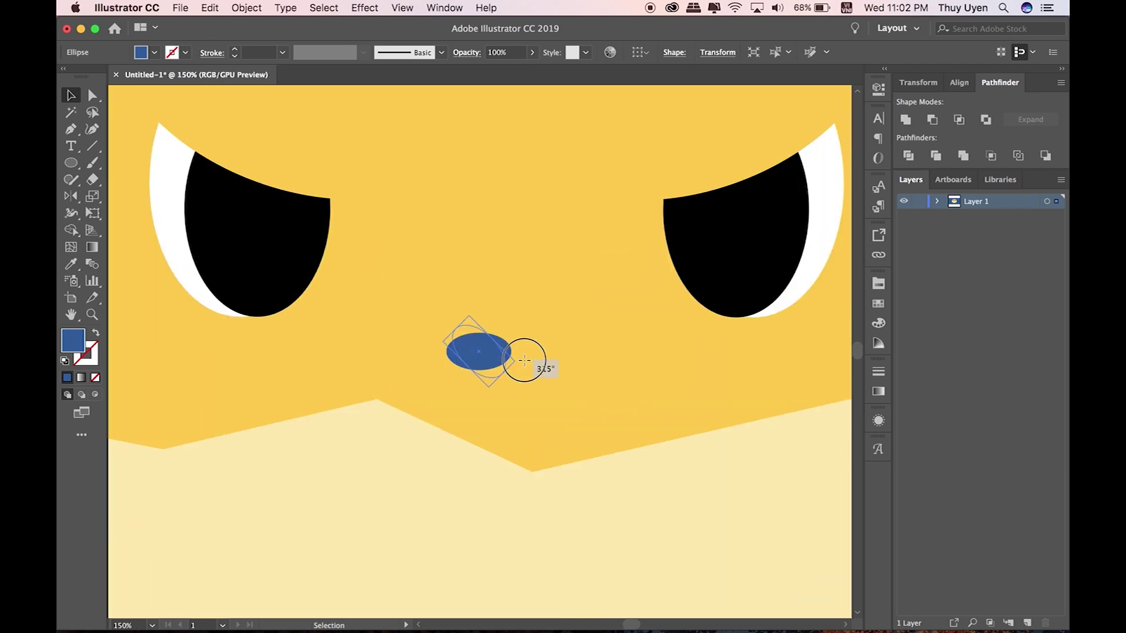
left_click(879, 303)
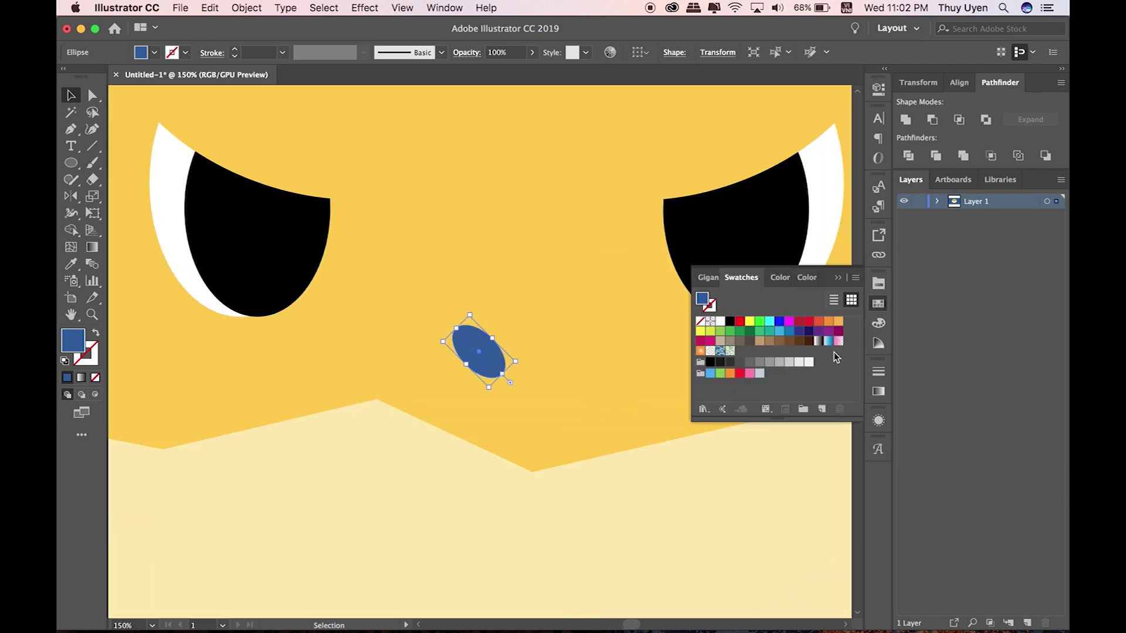
left_click(715, 277)
left_click(838, 394)
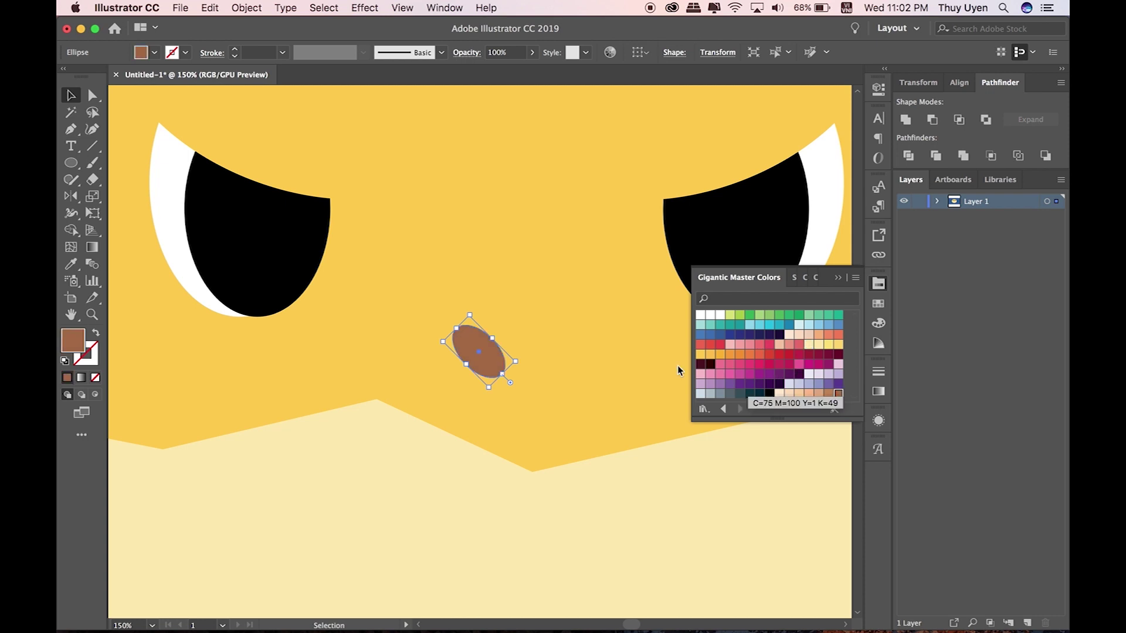
left_click_drag(491, 359, 452, 355)
- Add a mirrored copy of the nostril, group the pair, and deselect
right_click(452, 354)
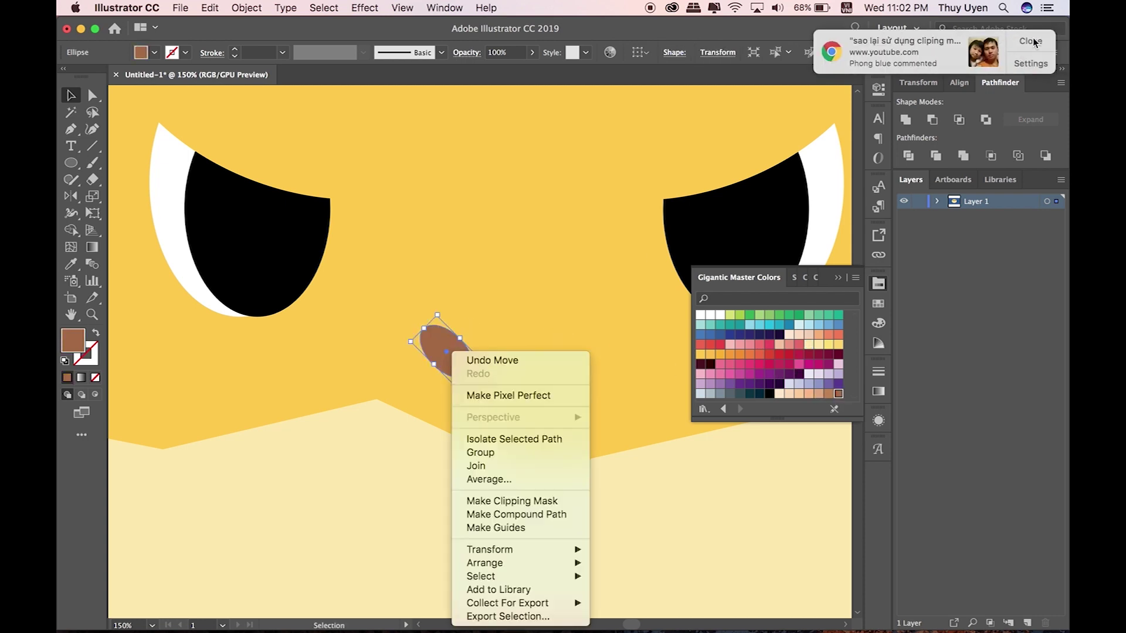
left_click(1032, 41)
mouse_move(489, 550)
right_click(449, 352)
left_click(639, 547)
left_click(457, 361, "shift")
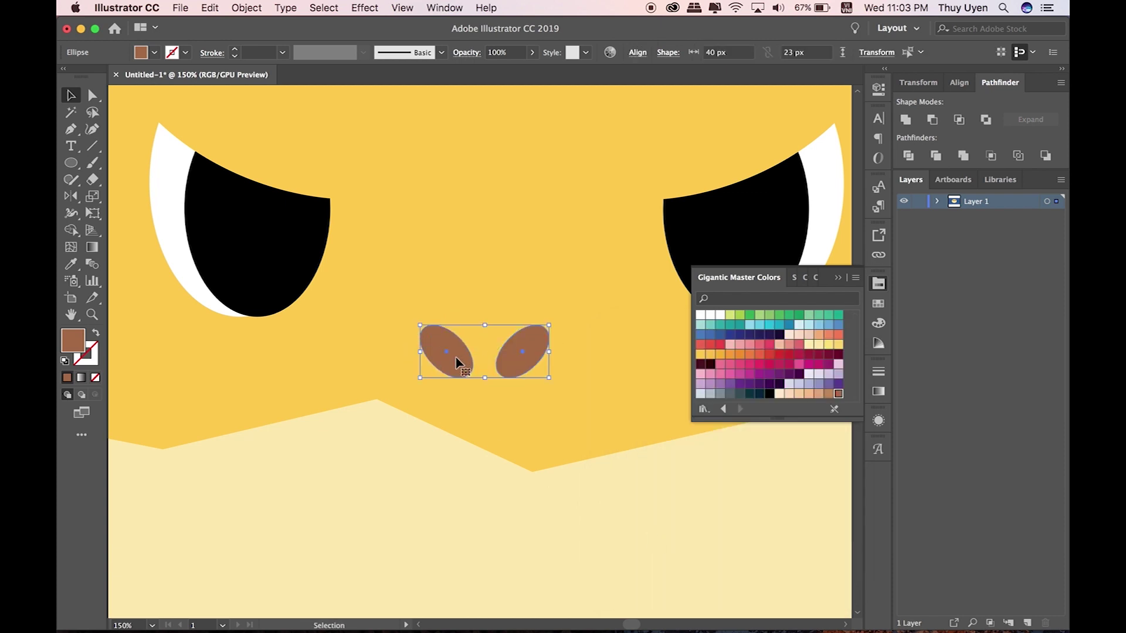
right_click(457, 367)
left_click(503, 451)
key("super+minus")
key("super+minus")
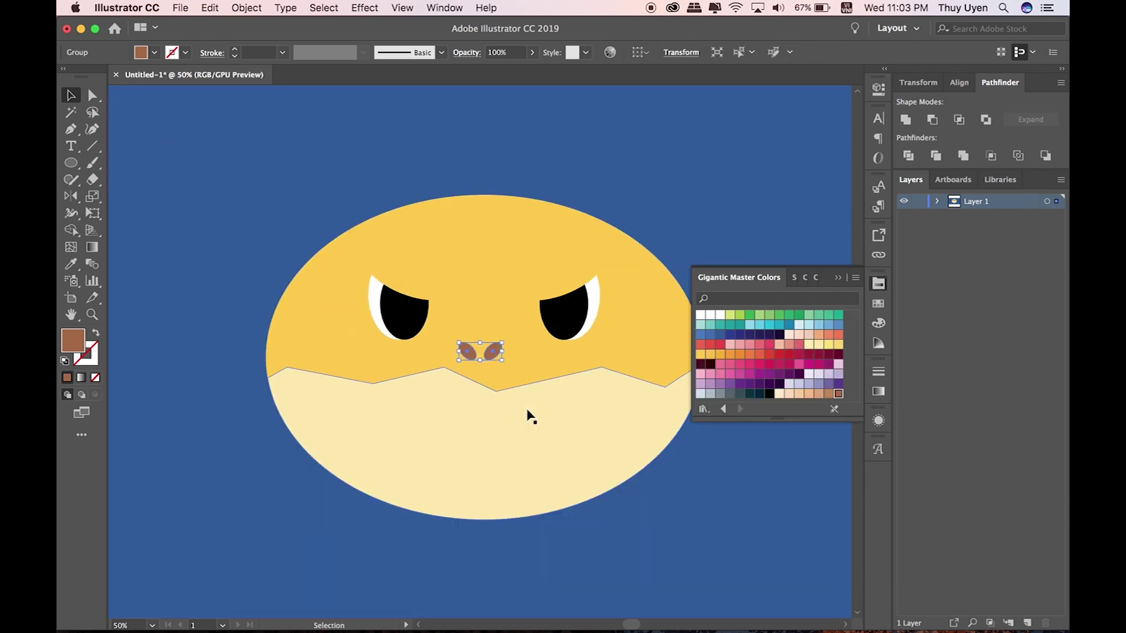
left_click(500, 297, "shift")
left_click(714, 187)
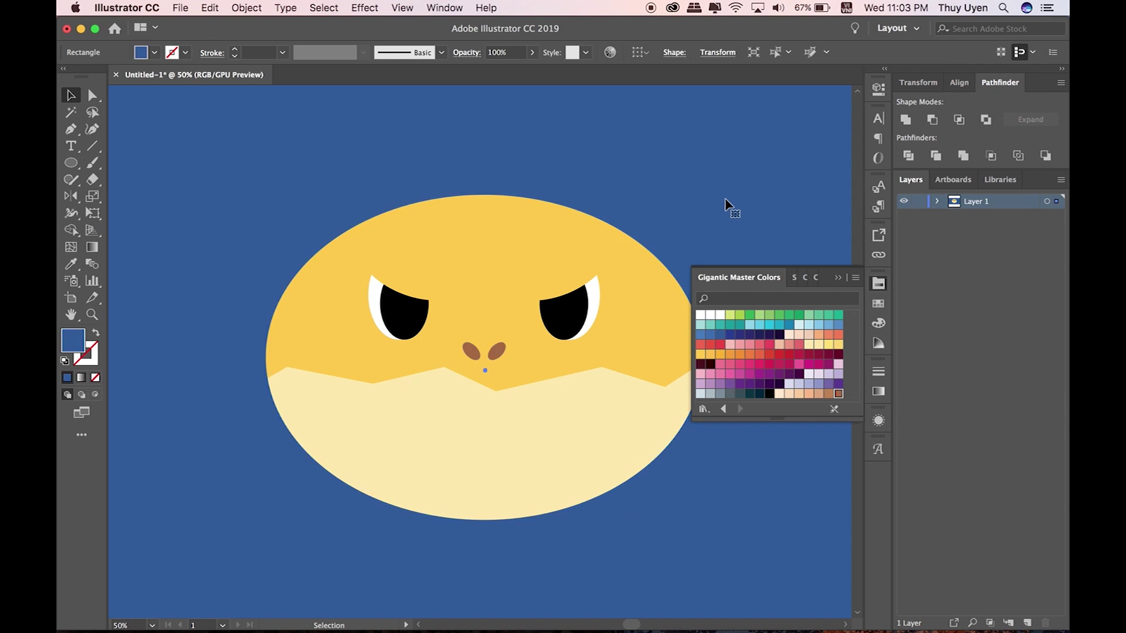
left_click(837, 278)
- Make a smaller copy of the face ellipse and fill it maroon
left_click(413, 393)
left_click(179, 197)
left_click(326, 284)
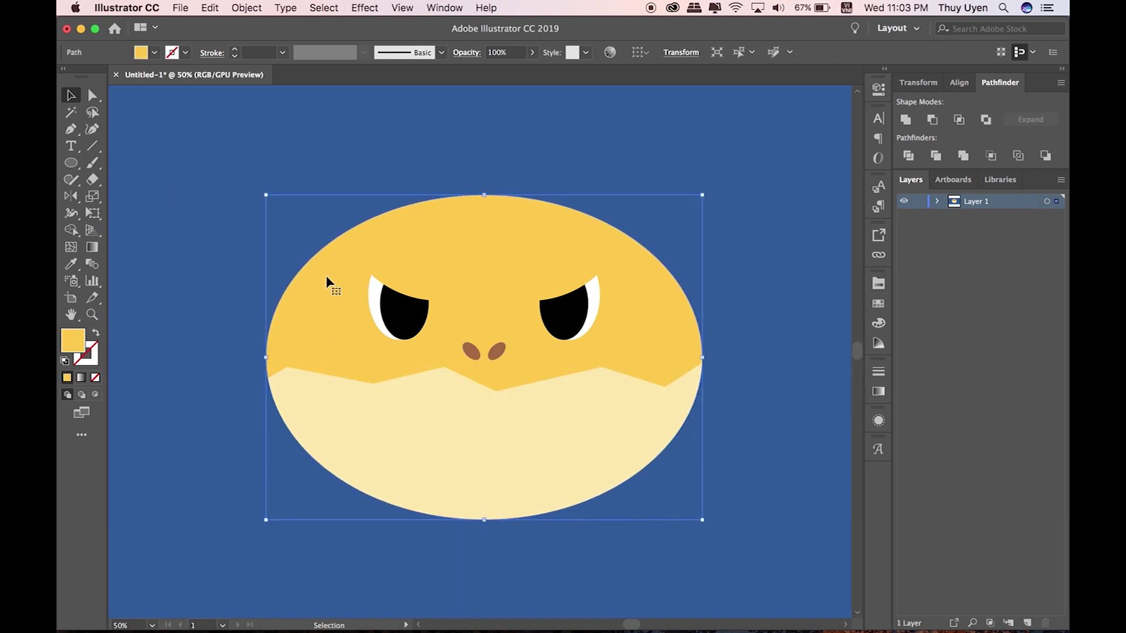
left_click_drag(701, 194, 673, 239)
left_click(878, 303)
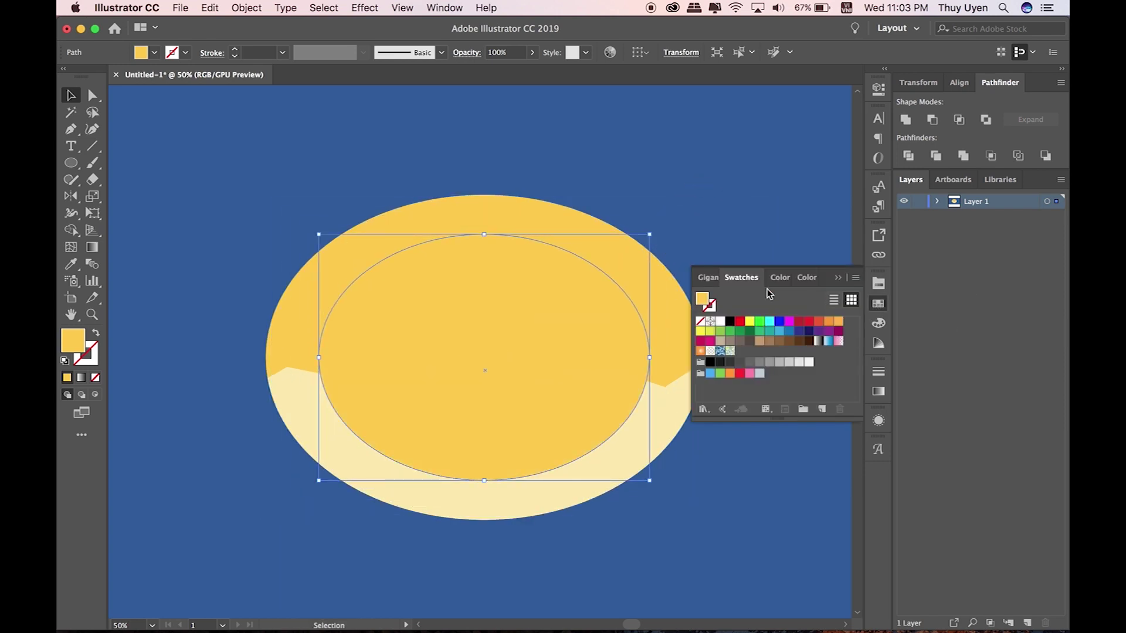
left_click(708, 276)
left_click(837, 354)
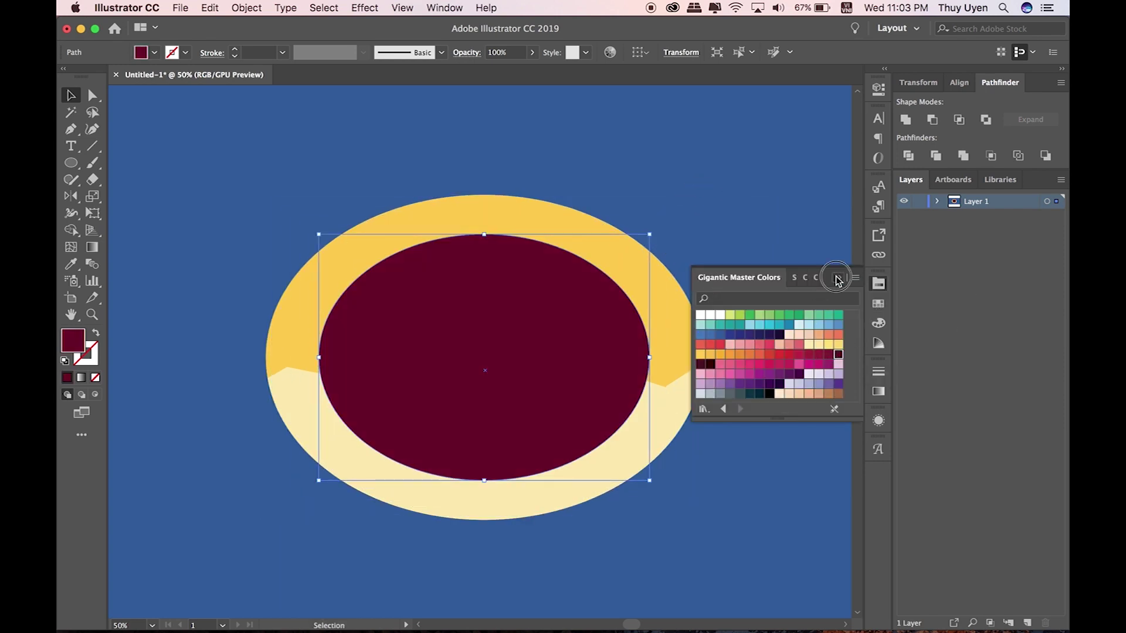
left_click(837, 278)
- Duplicate the maroon ellipse slightly higher, then enlarge and widen the upper copy
left_click_drag(582, 370, 584, 310)
left_click_drag(656, 290, 702, 297)
left_click(613, 456, "shift")
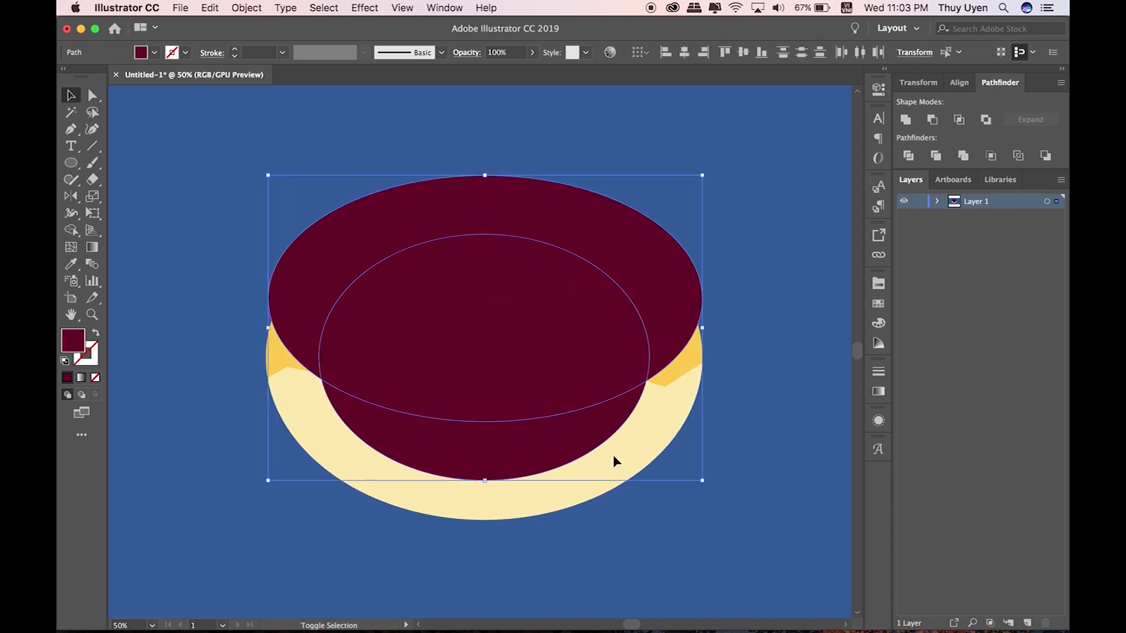
left_click_drag(701, 478, 714, 477)
left_click(714, 484)
left_click_drag(613, 361, 613, 349)
left_click_drag(716, 285, 759, 287)
- Subtract the upper ellipse with Minus Front and shrink the crescent mouth to fit the chin
key("ctrl+a")
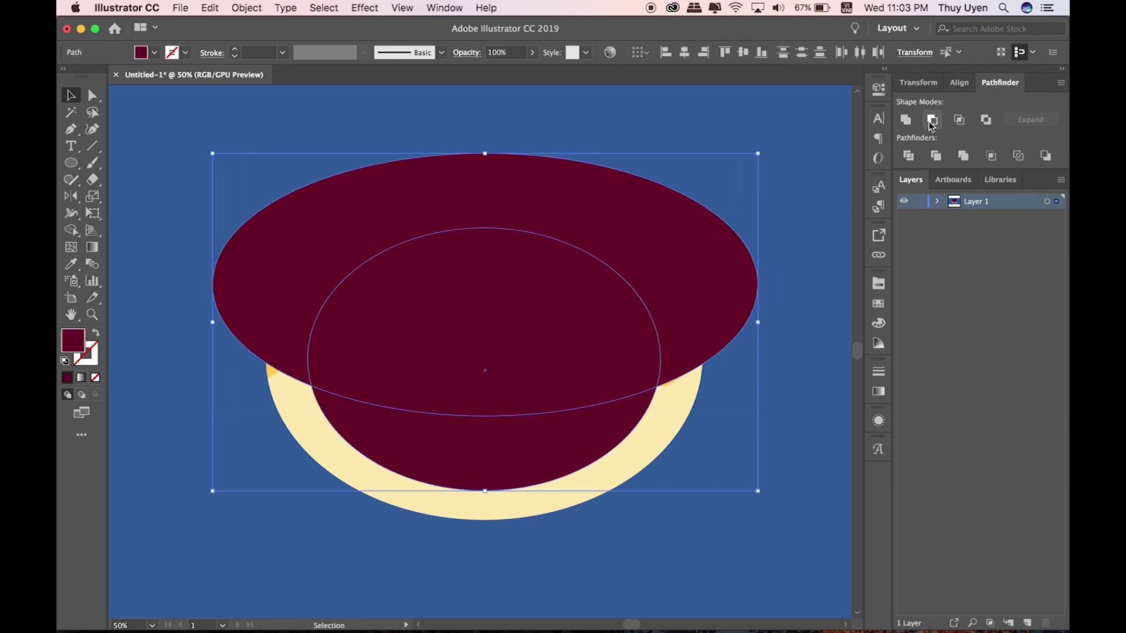
left_click(932, 120)
left_click(754, 427)
left_click(640, 402)
left_click_drag(659, 390, 647, 399)
- Round the cream chin's zigzag anchors into smooth curves by dragging a live-corner widget
left_click(681, 426)
key("a")
left_click(373, 385)
left_click(445, 369, "shift")
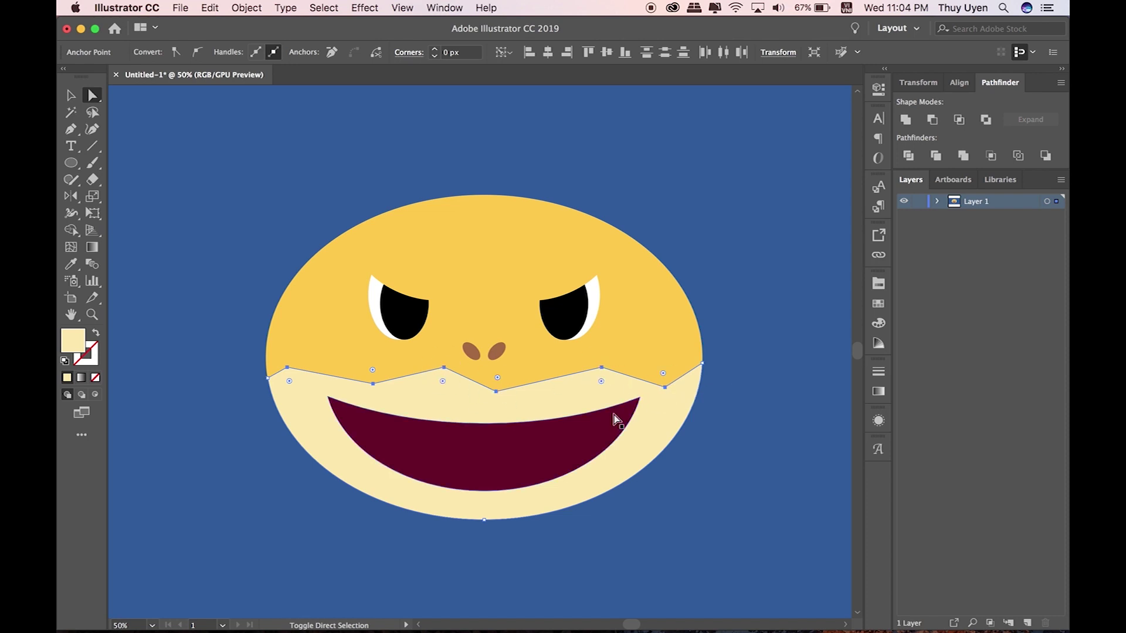
left_click_drag(600, 398, 596, 434)
key("v")
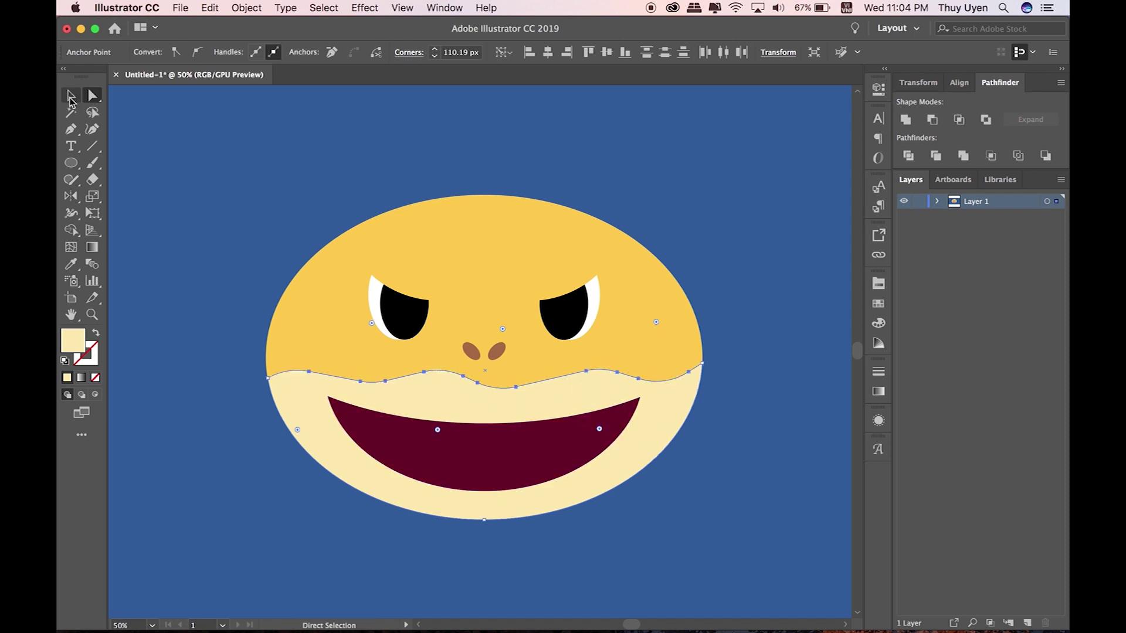
left_click(516, 446)
key("super+equal")
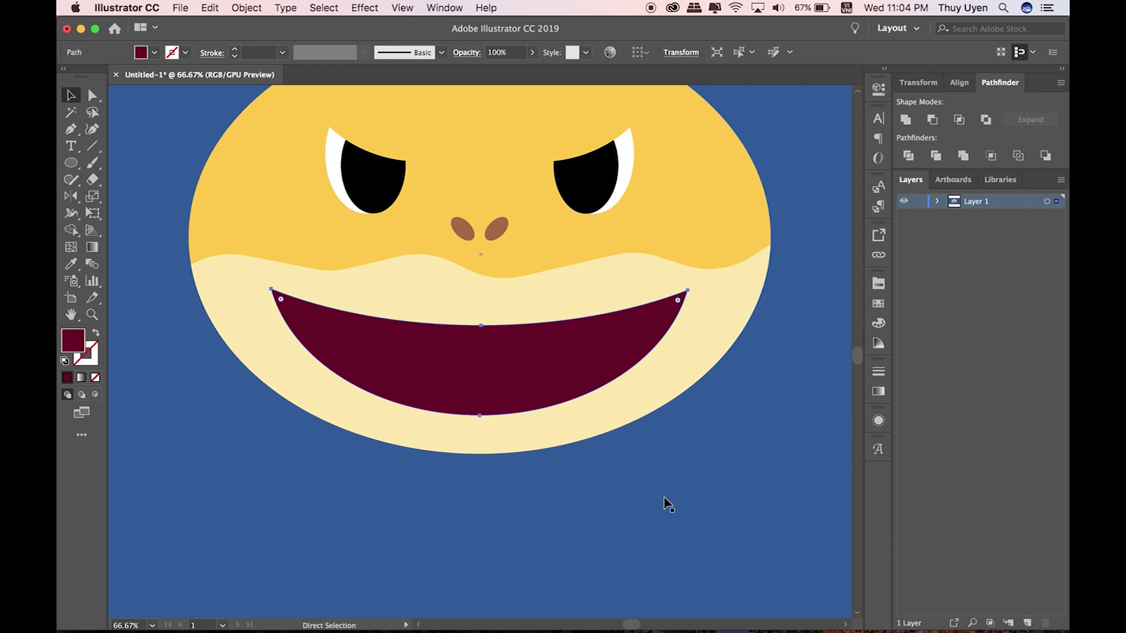
- Zoom in on the mouth and set the fill colour to white #ffffff, undoing it on the background
key("super+equal")
key("v")
left_click(658, 503)
left_click(71, 129)
double_click(72, 340)
type("ffffff")
key("Return")
key("super+z")
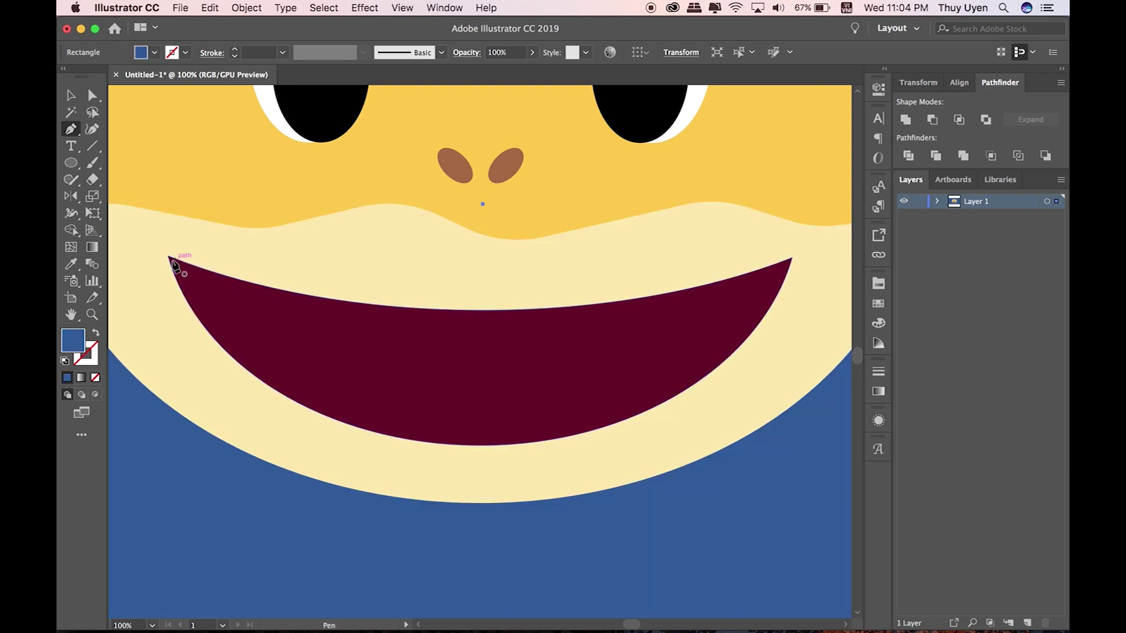
- Pen-draw a zigzag teeth outline from the mouth's left corner along its top edge
left_click(167, 256)
left_click(195, 291)
left_click(226, 275)
left_click(257, 312)
left_click(281, 290)
left_click(320, 329)
left_click(363, 304)
left_click(401, 339)
left_click(433, 309)
left_click(467, 350)
left_click(497, 310)
left_click(538, 351)
left_click(555, 308)
left_click(612, 337)
- Finish the zigzag at the right corner and close the outline above the mouth
left_click(639, 298)
left_click(680, 318)
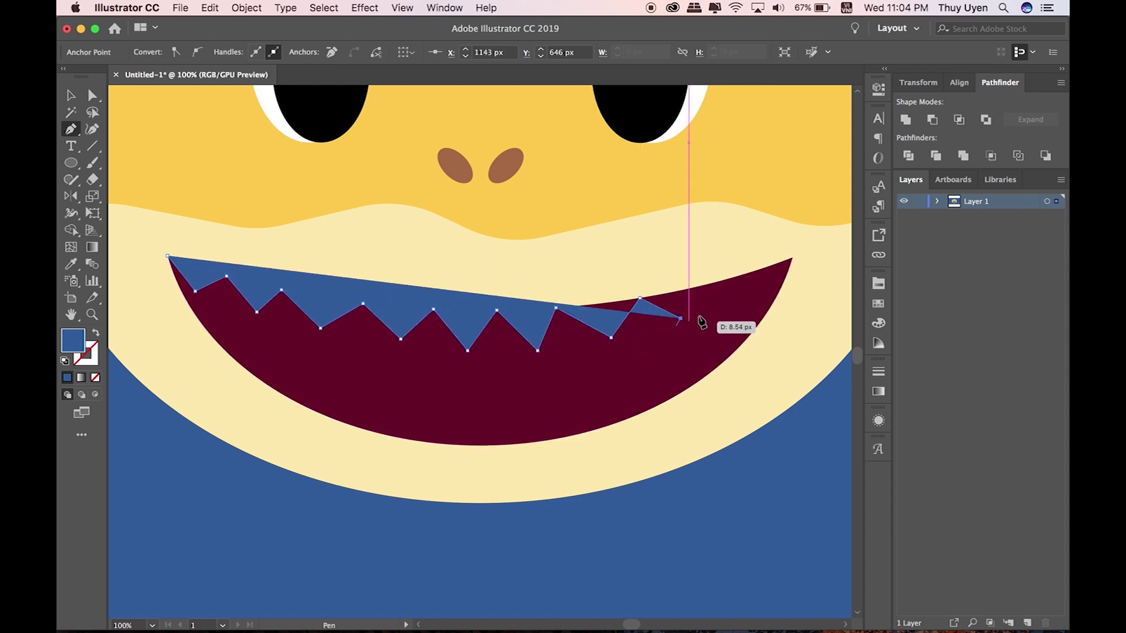
left_click(702, 286)
left_click(752, 297)
left_click(760, 269)
left_click(775, 282)
left_click(792, 256)
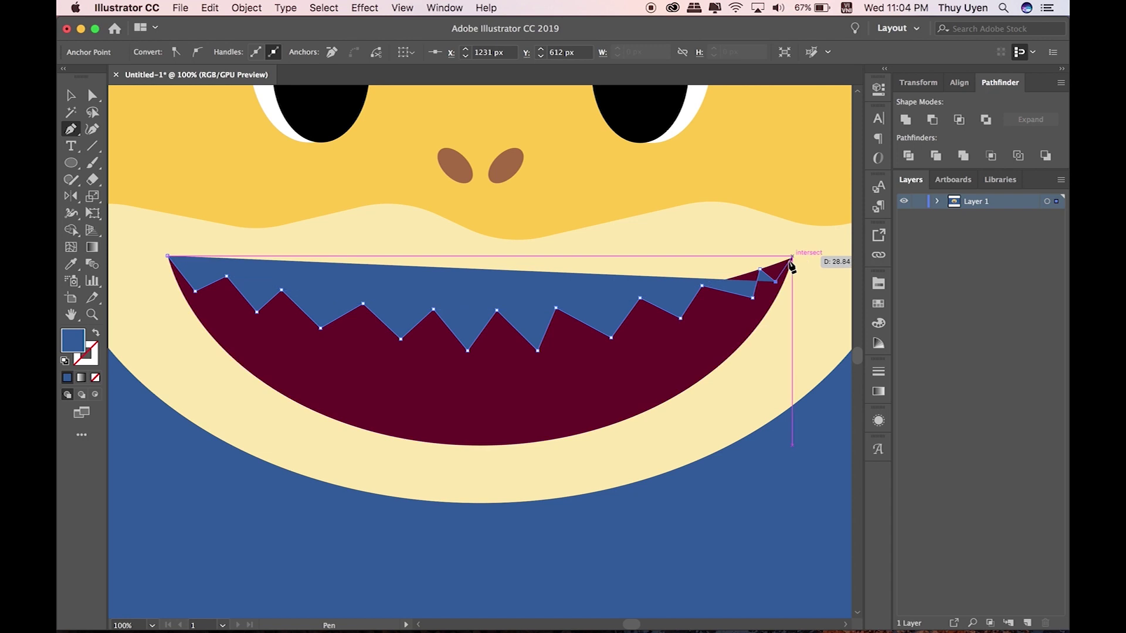
left_click(725, 238)
left_click(498, 274)
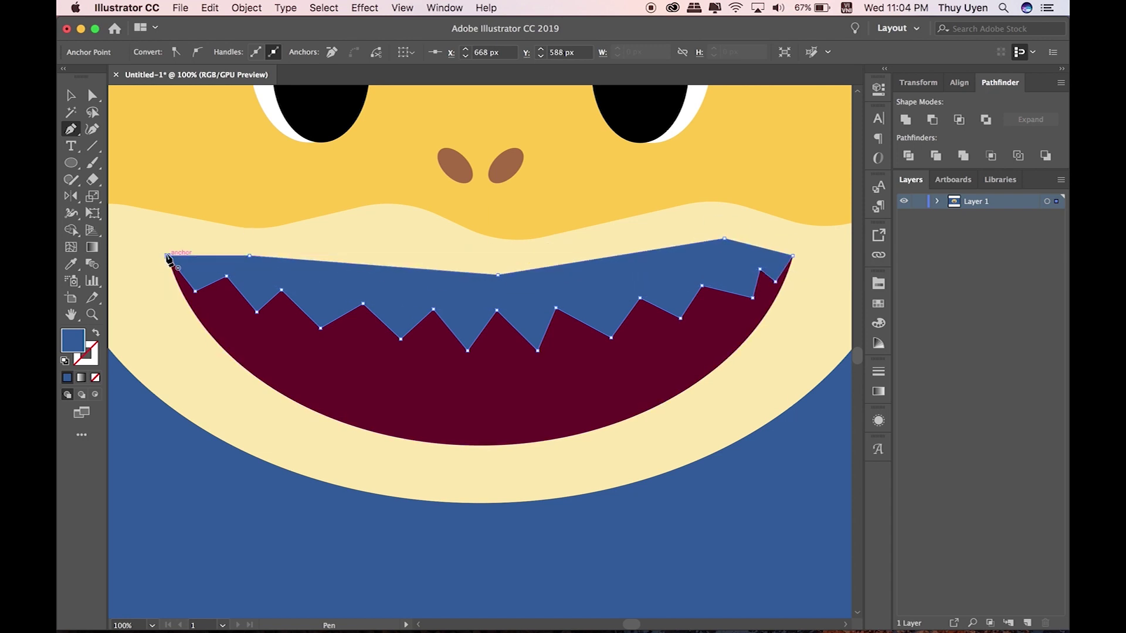
left_click(70, 95)
- Use Shape Builder to delete the band above the teeth, leaving separate tooth pieces
left_click(628, 420, "shift")
left_click(71, 230)
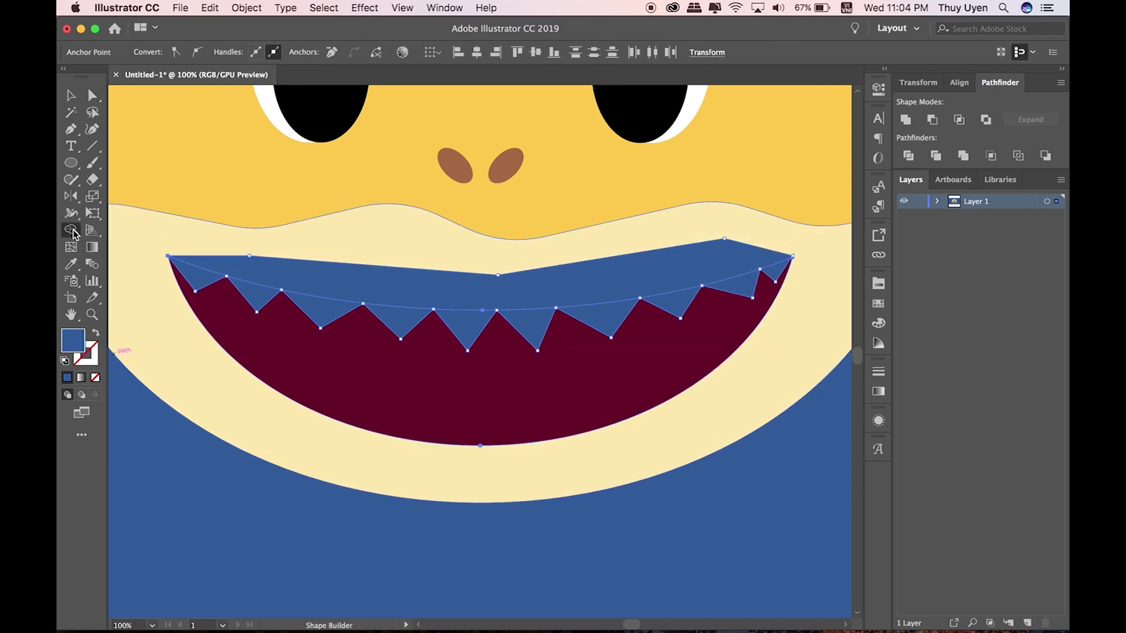
left_click(632, 291, "alt")
key("v")
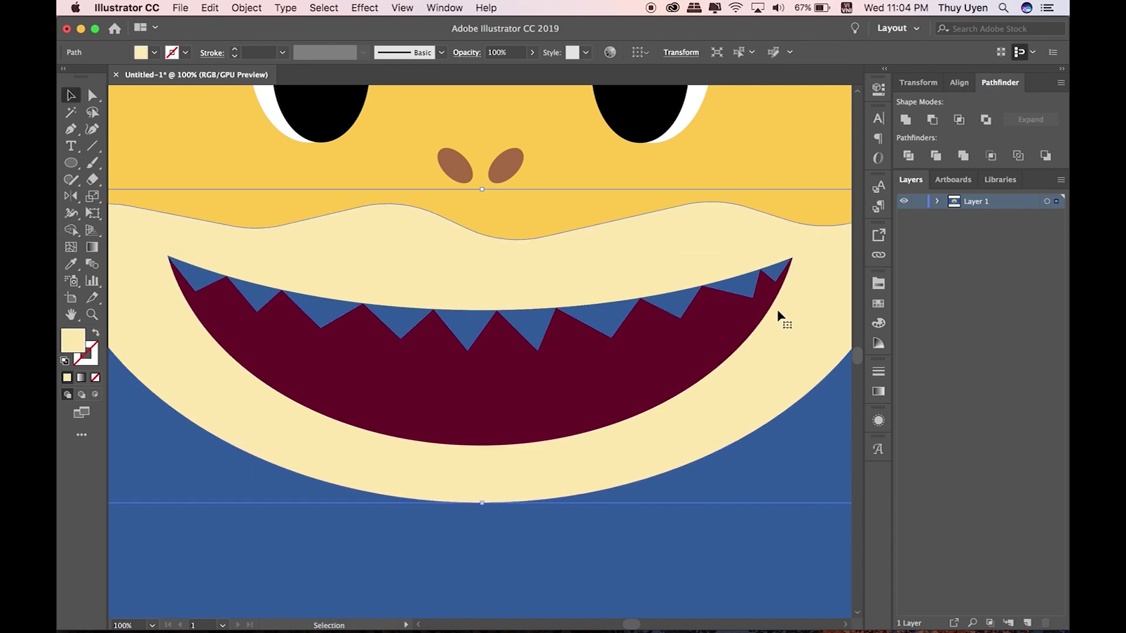
- Fill all six upper tooth pieces white from the swatches
left_click(674, 296)
left_click(734, 290, "shift")
left_click(593, 316, "shift")
left_click(528, 322, "shift")
left_click(463, 325, "shift")
left_click(275, 301, "shift")
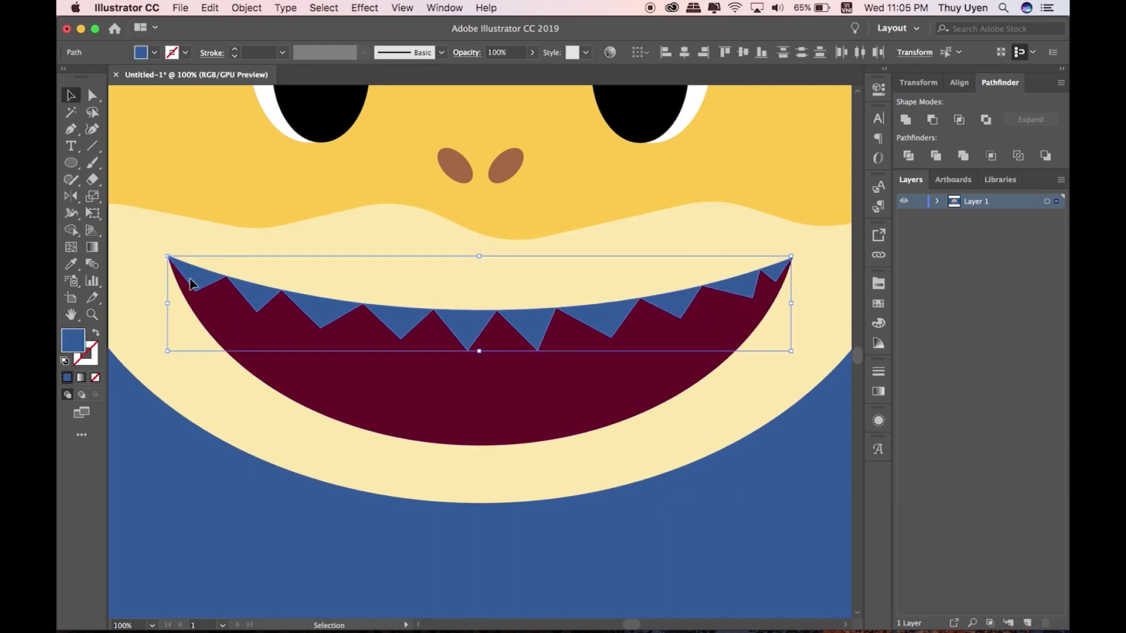
left_click(878, 303)
left_click(720, 321)
left_click(842, 283)
- Group the white upper teeth and begin a lower teeth outline at the mouth's left
right_click(684, 306)
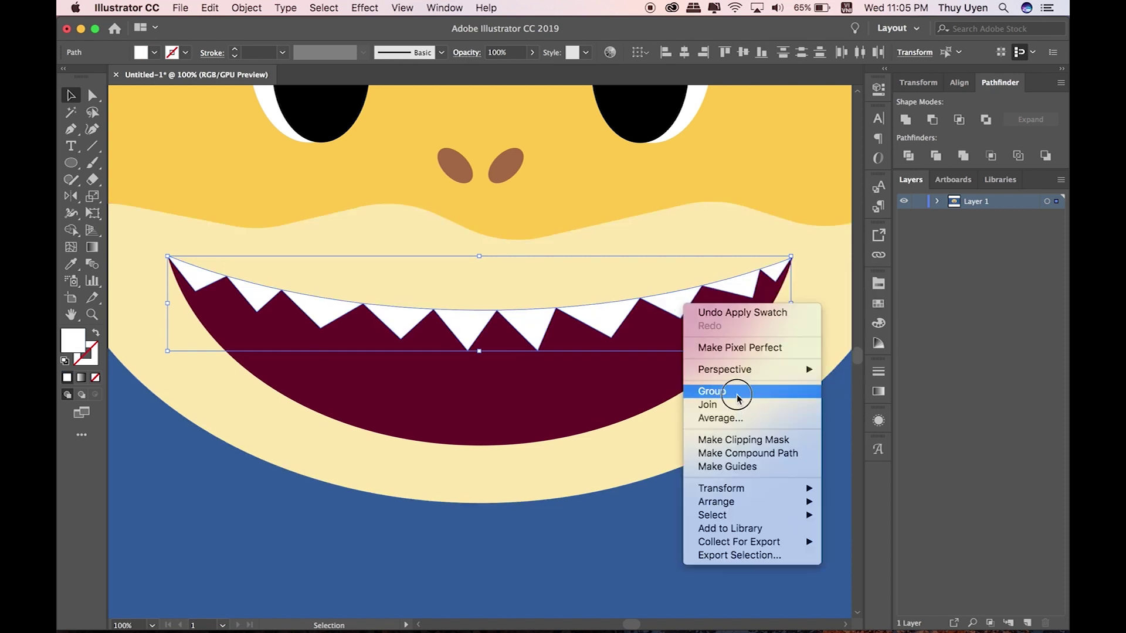
left_click(707, 389)
left_click(176, 332)
left_click(71, 129)
left_click(191, 307)
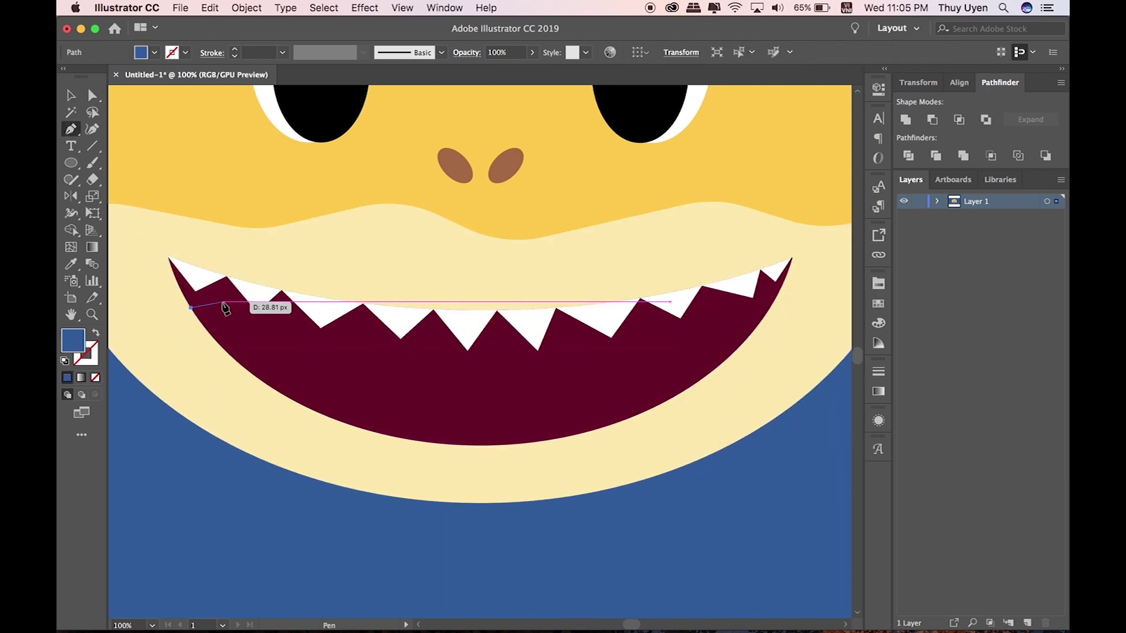
- Pen-draw the lower zigzag teeth points along the bottom of the mouth
left_click(218, 307)
left_click(234, 357)
left_click(272, 358)
left_click(288, 399)
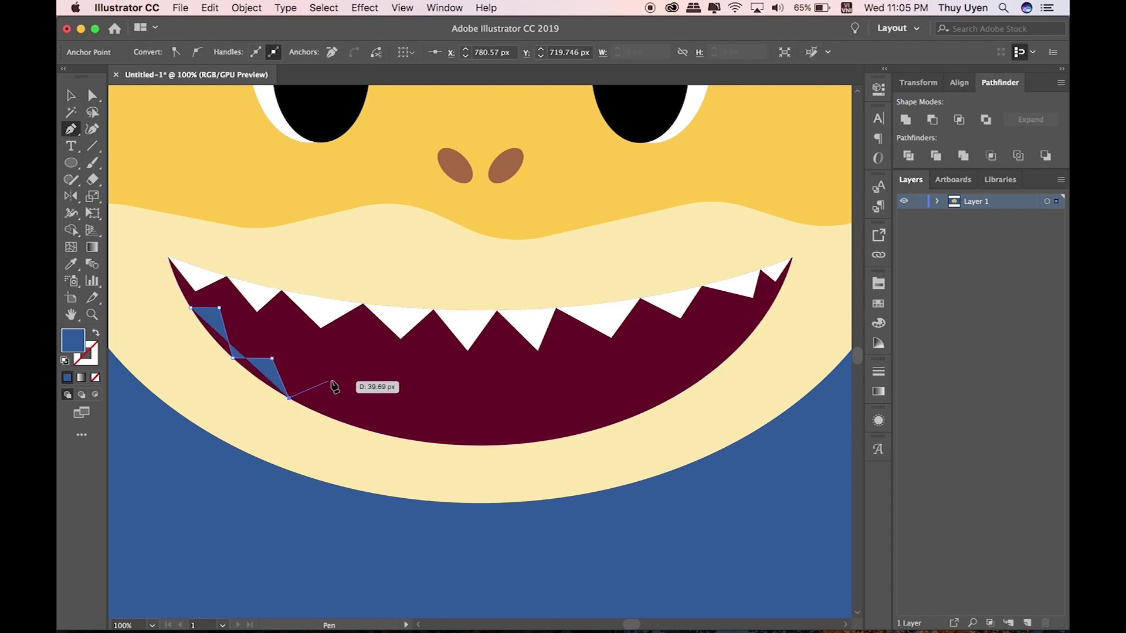
left_click(332, 379)
left_click(349, 424)
left_click(398, 387)
left_click(430, 442)
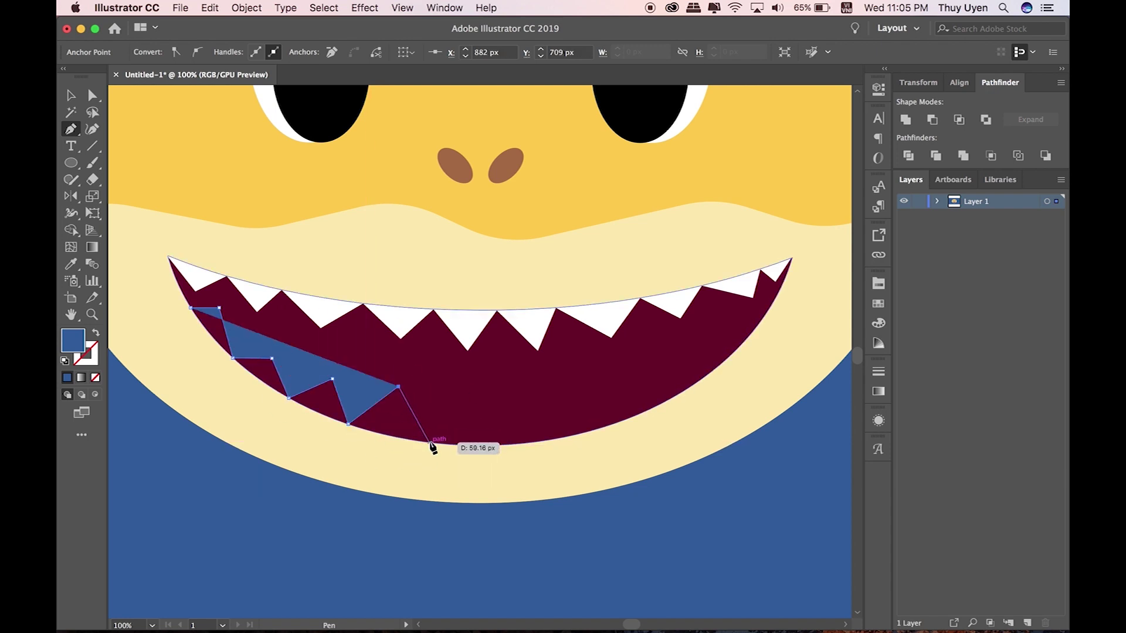
left_click(469, 390)
left_click(522, 442)
left_click(556, 386)
left_click(605, 427)
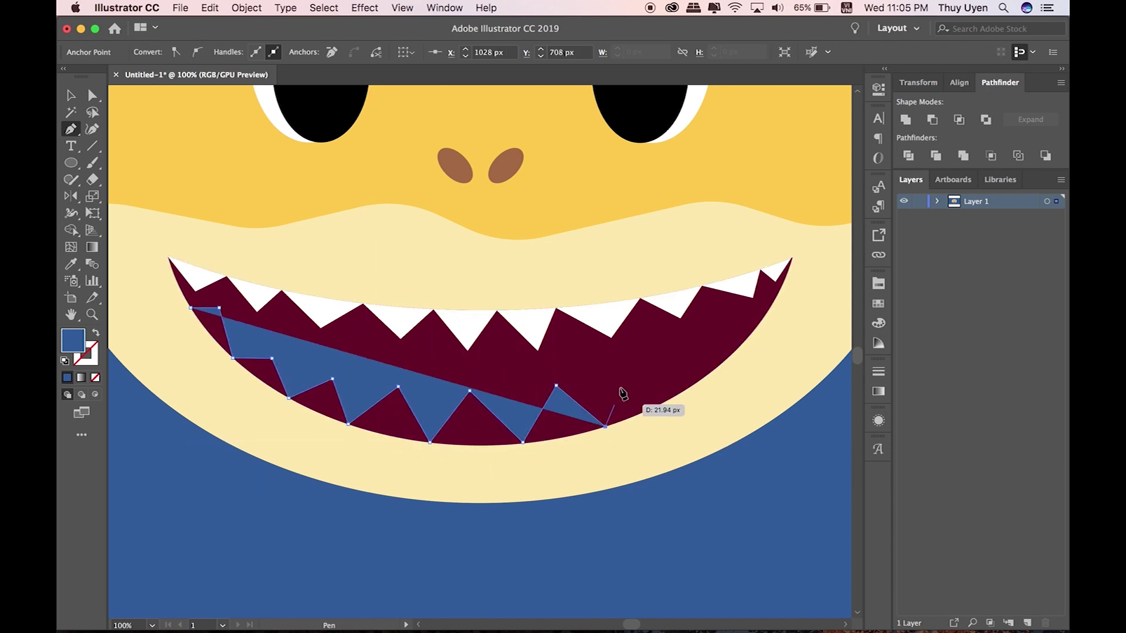
left_click(629, 376)
- Finish the lower zigzag at the right corner and close the outline around below the mouth
left_click(671, 396)
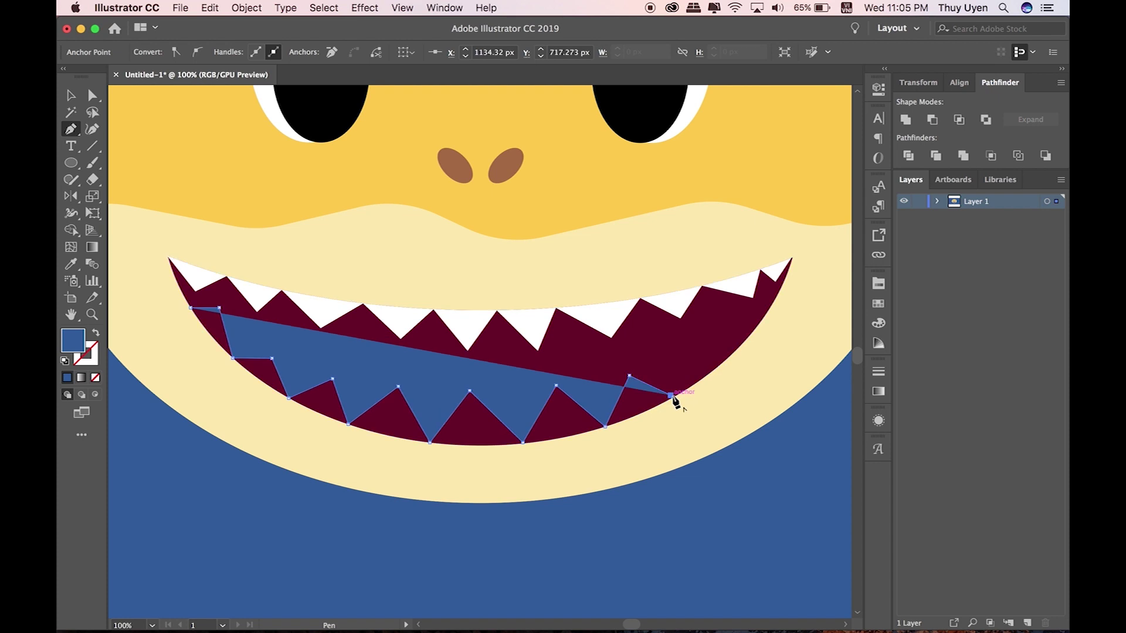
left_click(697, 350)
left_click(736, 351)
left_click(740, 311)
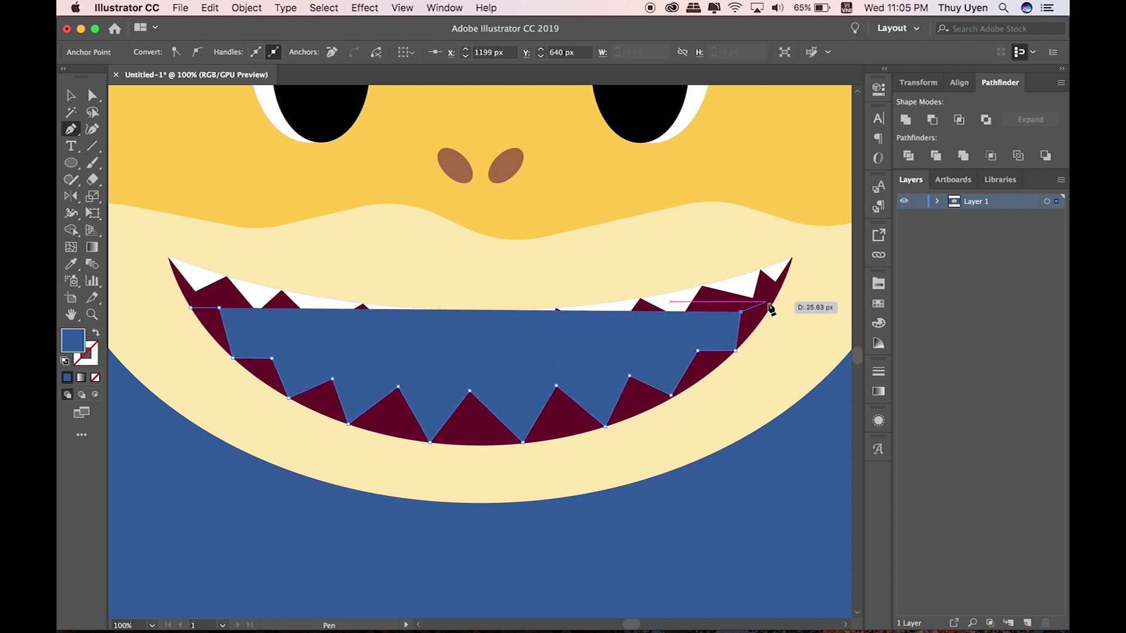
left_click(769, 307)
left_click(780, 351)
left_click(708, 432)
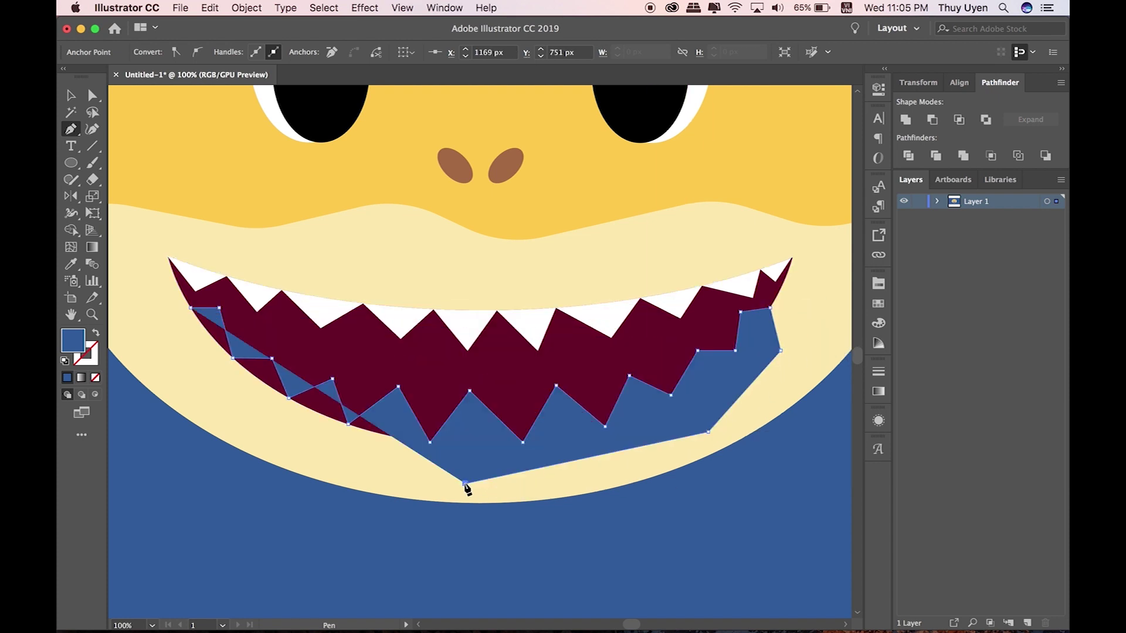
left_click(465, 484)
left_click(223, 414)
left_click(159, 347)
left_click(400, 346)
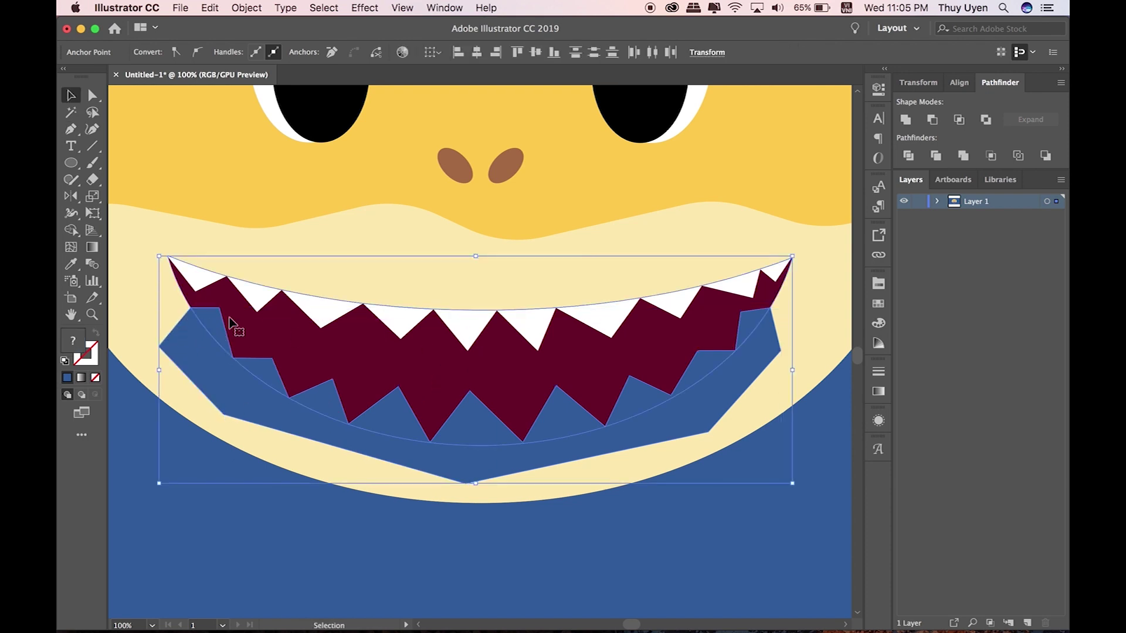
- Trim the shape to the mouth and eyedropper the upper teeth's white onto the lower pieces
left_click(73, 97)
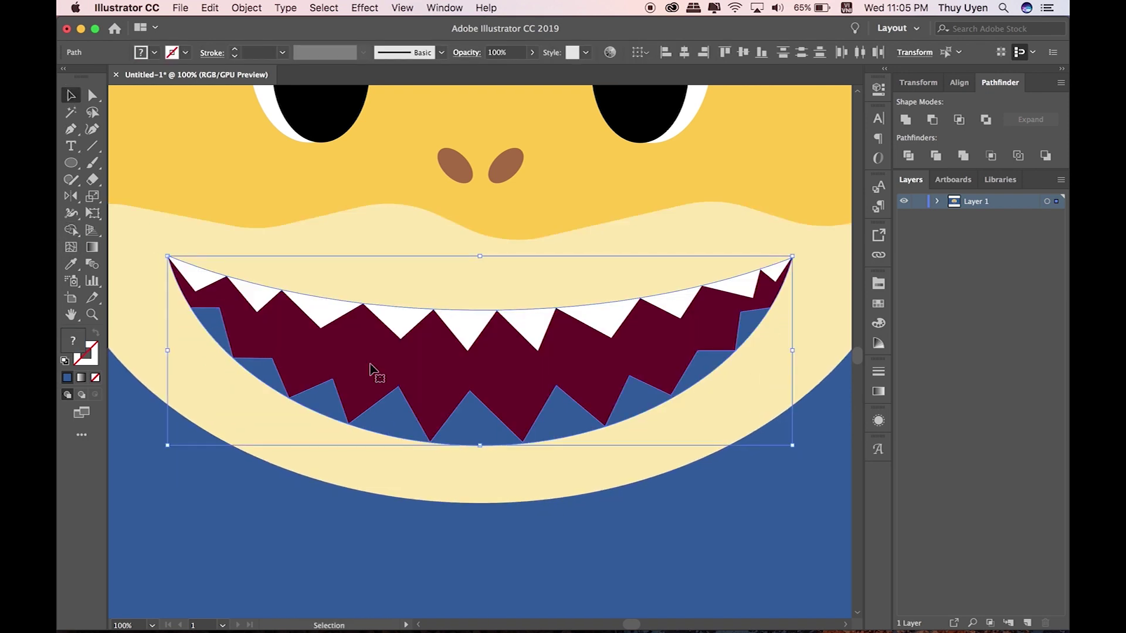
left_click(824, 402)
left_click(723, 352)
left_click(382, 431, "shift")
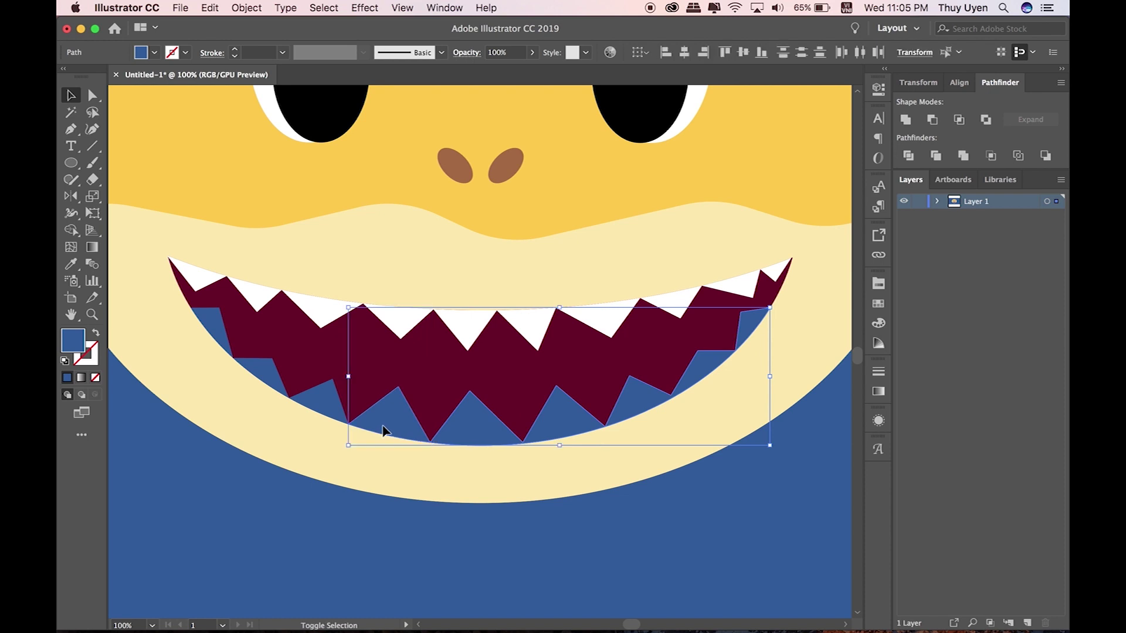
left_click(267, 372, "shift")
key("i")
left_click(675, 299)
- Group the white lower teeth and zoom out to check the whole face
right_click(690, 452)
left_click(670, 452)
left_click(757, 531)
key("super+minus")
key("super+minus")
key("super+plus")
left_click(572, 298, "shift")
left_click(548, 311, "shift")
left_click(584, 302, "shift")
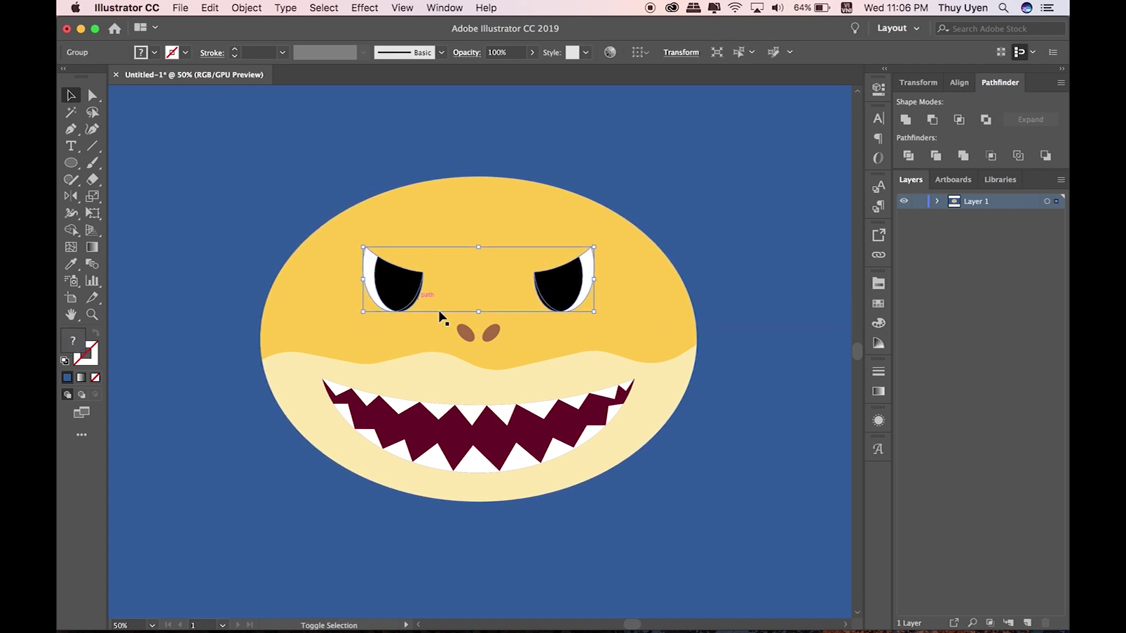
- Nudge the brown nose slightly up and move the whole face lower on the artboard
left_click(493, 333)
left_click_drag(490, 333, 490, 327)
left_click(776, 241)
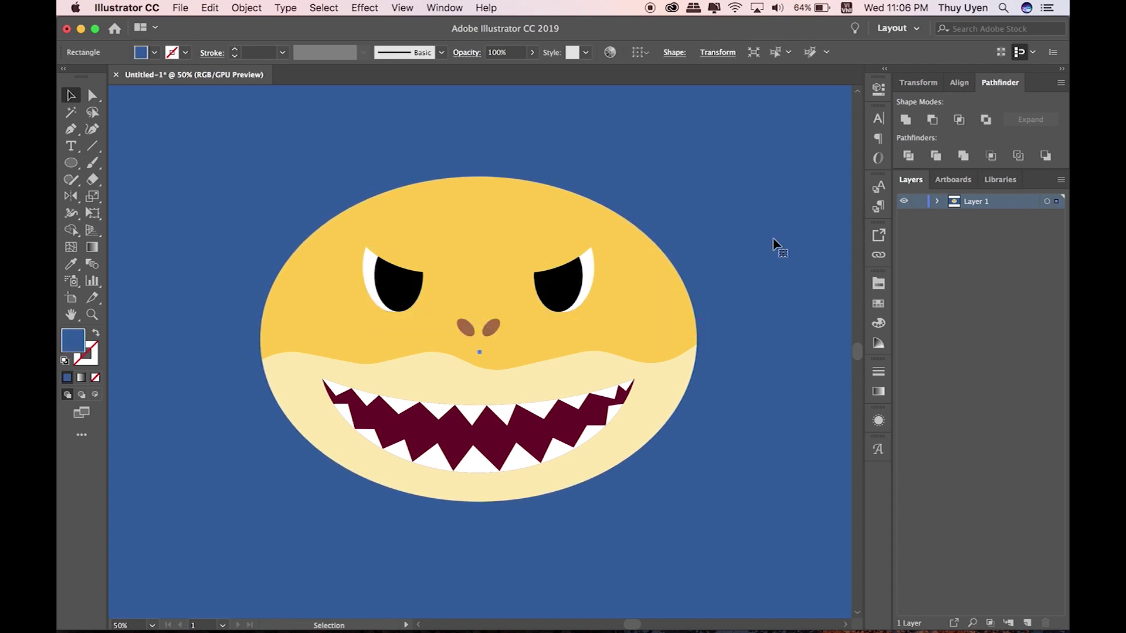
key("super+minus")
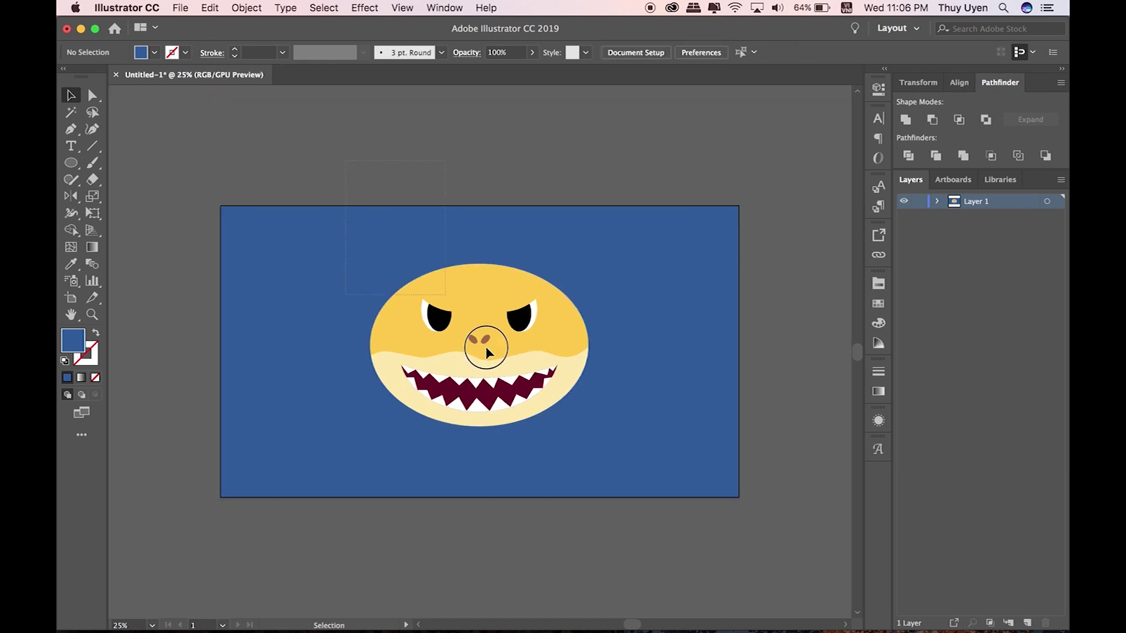
left_click_drag(422, 269, 615, 403)
left_click_drag(545, 337, 545, 362)
left_click(530, 183)
- Make a yellow lens-shaped fin by intersecting two overlapping circles and move it onto the head
key("l")
left_click_drag(231, 224, 344, 318)
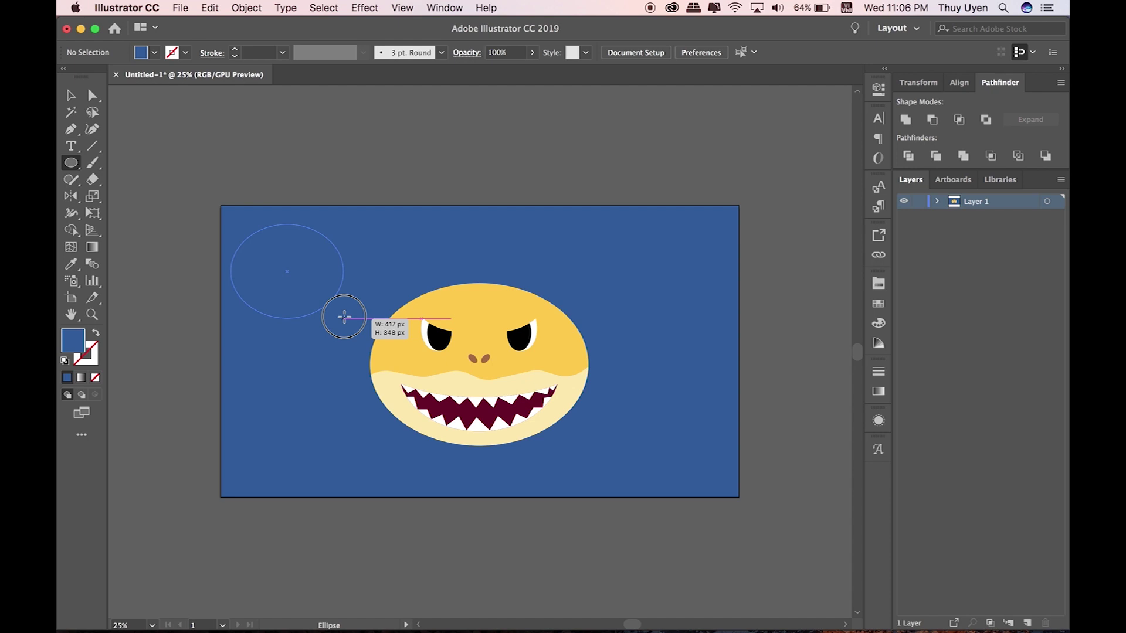
left_click_drag(345, 317, 348, 340)
key("i")
left_click(480, 296)
key("v")
left_click_drag(295, 282, 332, 285)
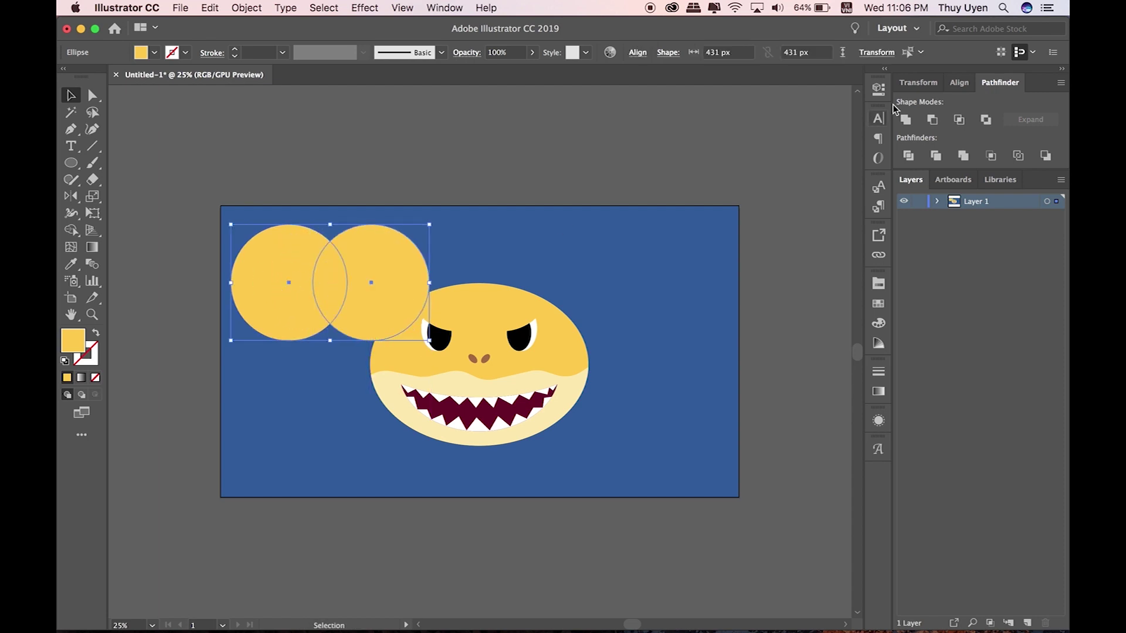
left_click(959, 125)
mouse_move(331, 325)
left_mouse_down()
mouse_move(502, 305)
mouse_move(486, 300)
left_mouse_up()
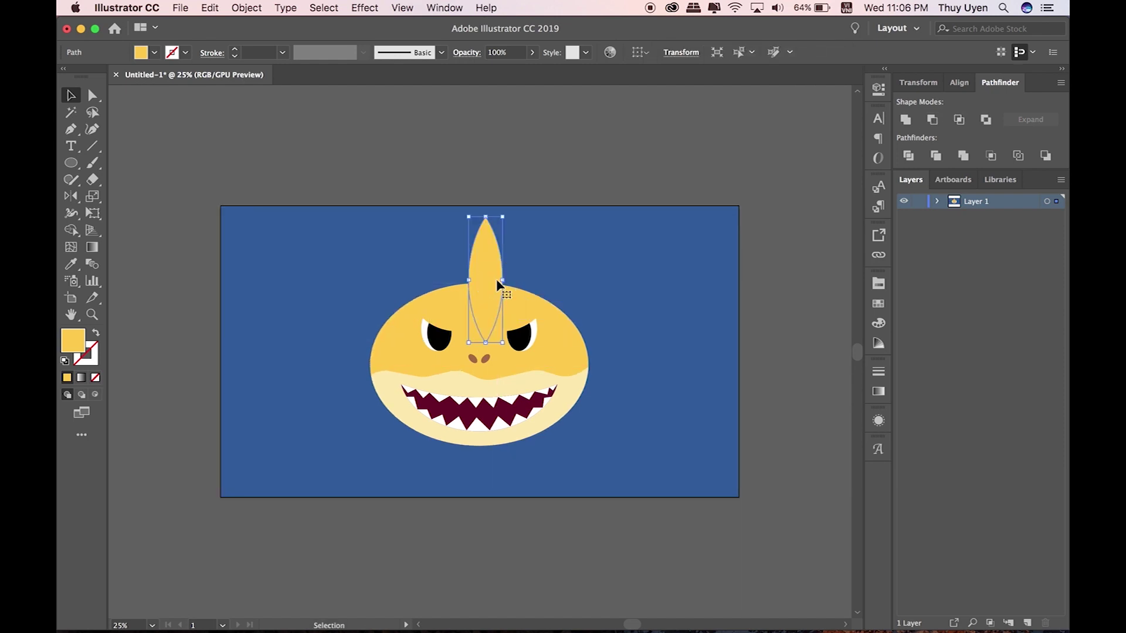
- Send the dorsal fin behind the head so only its tip shows
left_click(541, 316, "shift")
key("ctrl+shift+bracketleft")
left_click(641, 158)
scroll(541, 220, "up", 1)
scroll(541, 220, "up", 1)
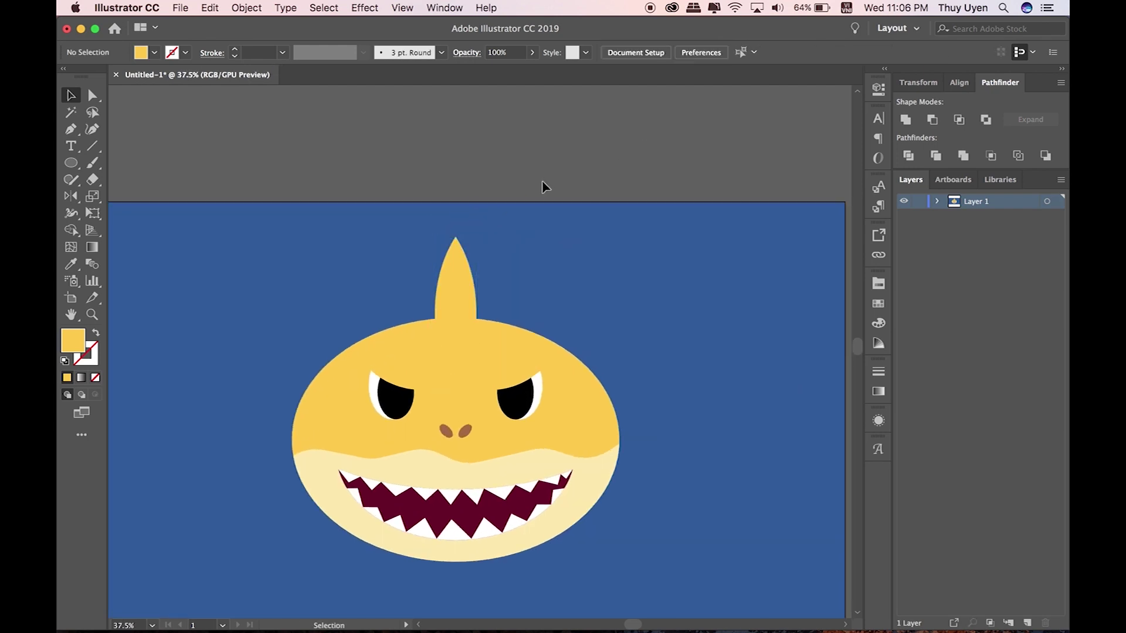
- Intersect two overlapping circles into a leaf shape at the artboard's upper left
key("l")
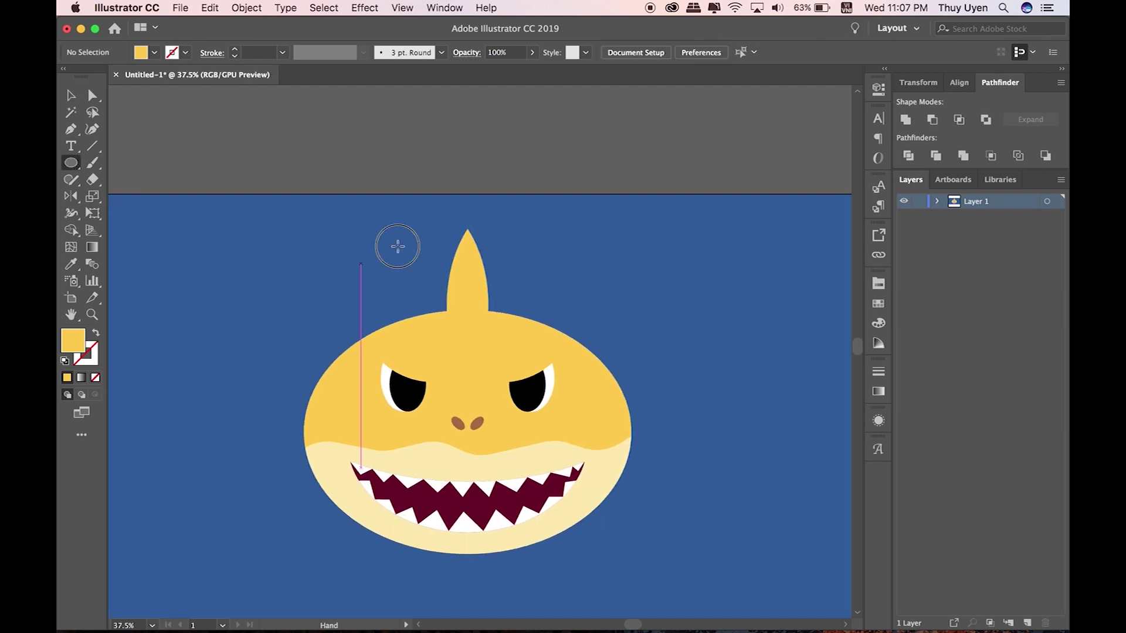
scroll(394, 244, "left", 5)
scroll(395, 244, "down", 3)
left_click_drag(209, 215, 320, 328)
key("v")
left_click_drag(265, 276, 321, 274)
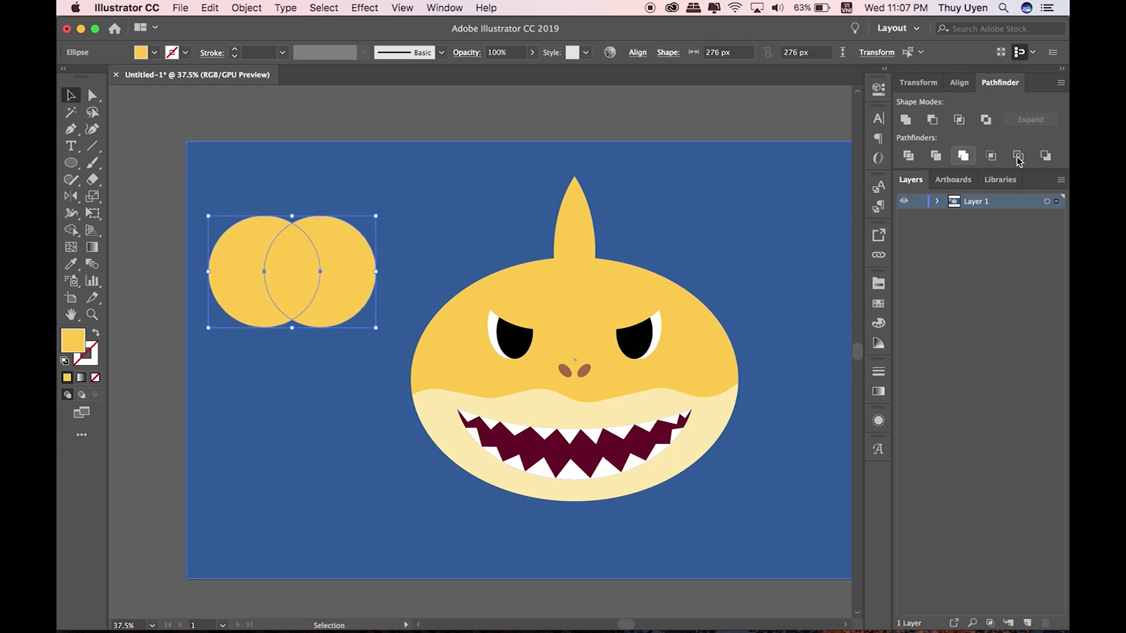
left_click(952, 120)
- Enlarge and turn the leaf horizontal, place it beside the head, and stack it just above the background
scroll(327, 239, "left", 5)
scroll(237, 271, "down", 2)
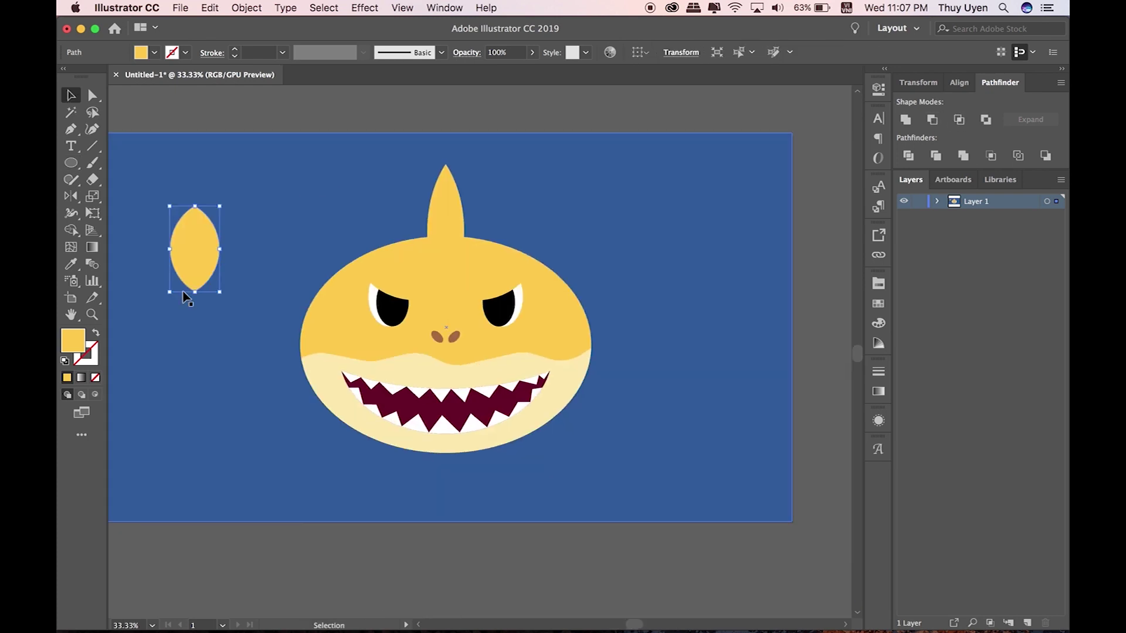
mouse_move(215, 296)
left_mouse_down()
mouse_move(240, 333)
mouse_move(156, 333)
left_mouse_up()
left_click_drag(214, 272, 621, 345)
left_click(809, 326)
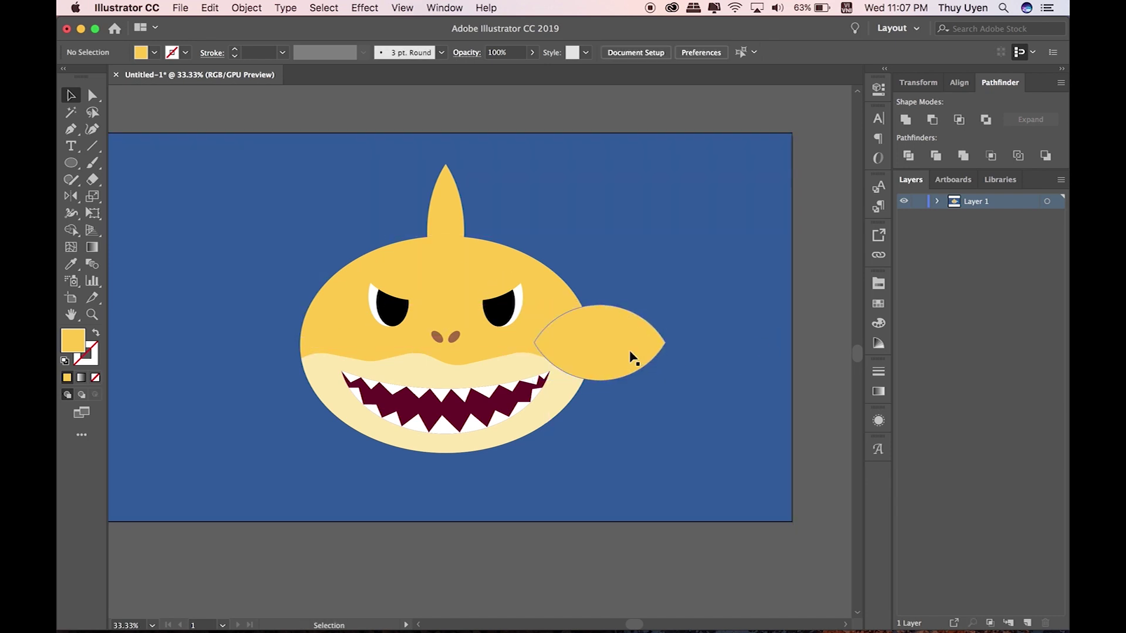
left_click(635, 357)
key("super+shift+bracketleft")
key("super+bracketright")
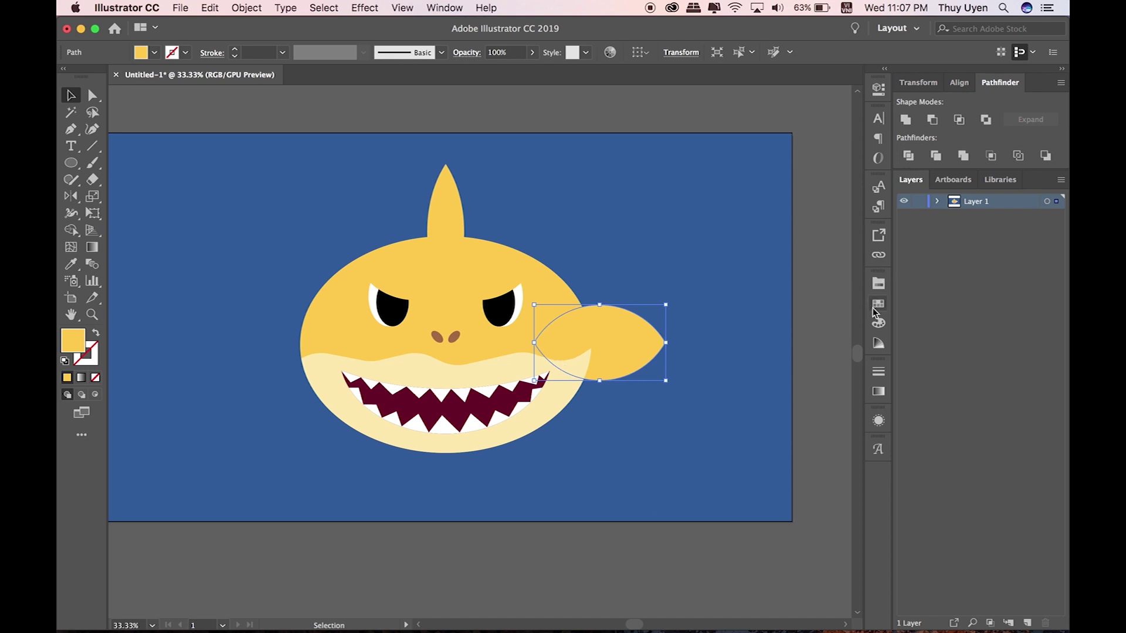
- Fill the leaf with a light orange-yellow swatch
left_click(877, 304)
left_click(709, 281)
left_click(738, 355)
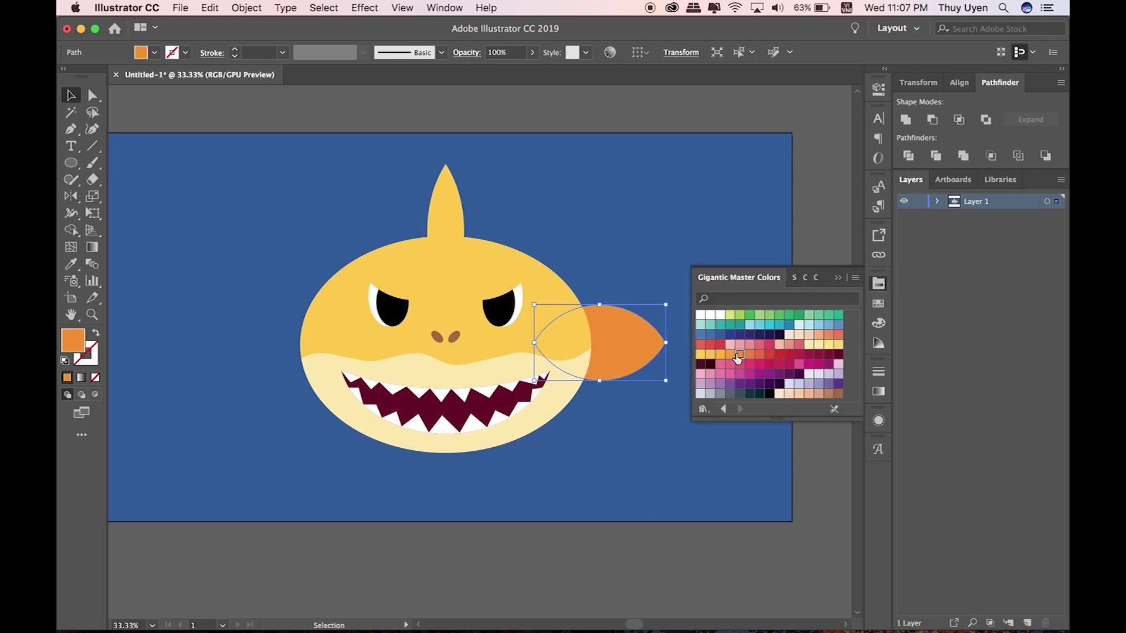
left_click(721, 361)
left_click(704, 520)
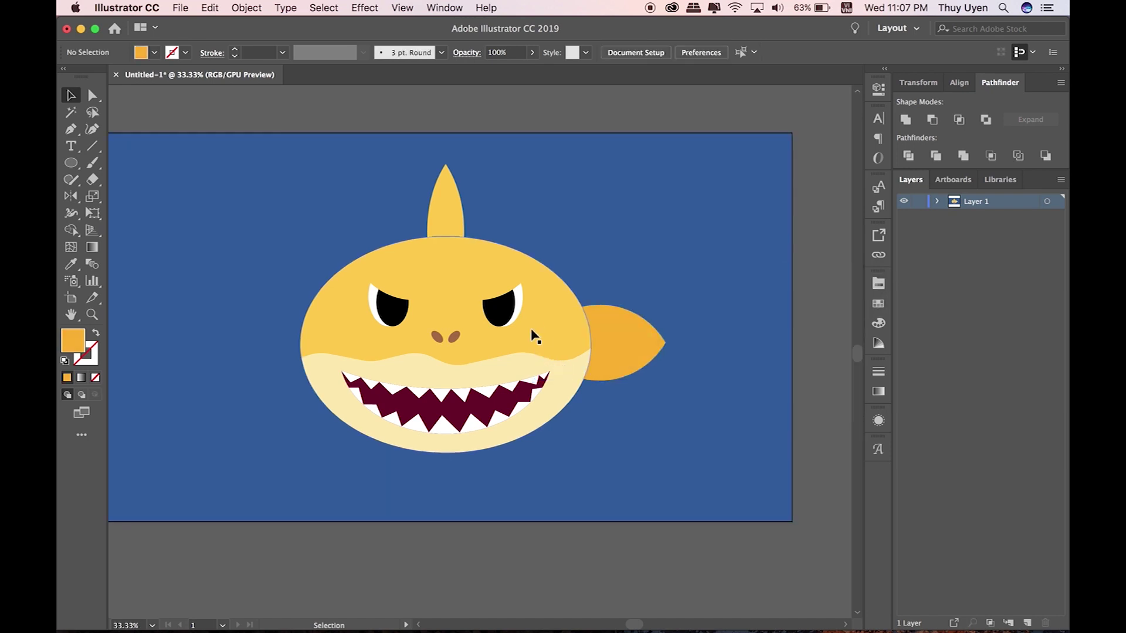
- Shift the whole shark left and tuck the tail piece further into the head
key("super+a")
left_click(744, 351, "shift")
left_click(638, 351, "shift")
key("shift+Left")
key("shift+Left")
key("shift+Left")
key("shift+Left")
key("shift+Left")
key("shift+Left")
left_click(627, 565)
left_click_drag(637, 343, 614, 344)
key("super+shift+a")
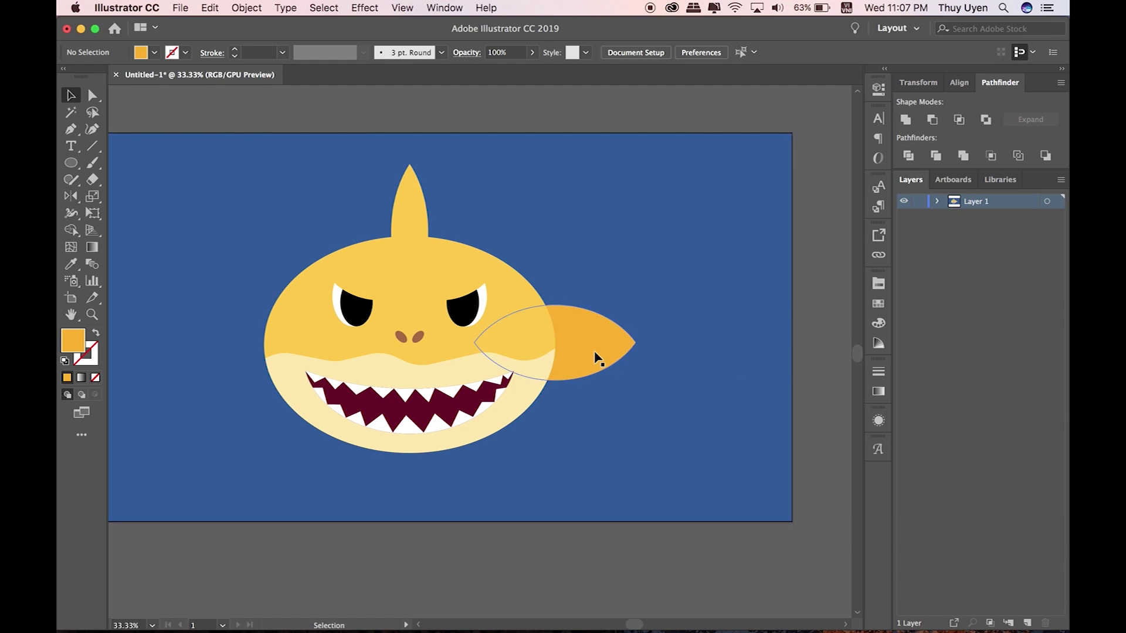
- Draw a large orange circle beside the shark with a tall ellipse overlapping it
key("l")
scroll(595, 357, "right", 4)
left_click_drag(541, 258, 634, 413)
key("v")
left_click_drag(550, 348, 620, 345)
left_click_drag(634, 242, 639, 185)
key("super+shift+a")
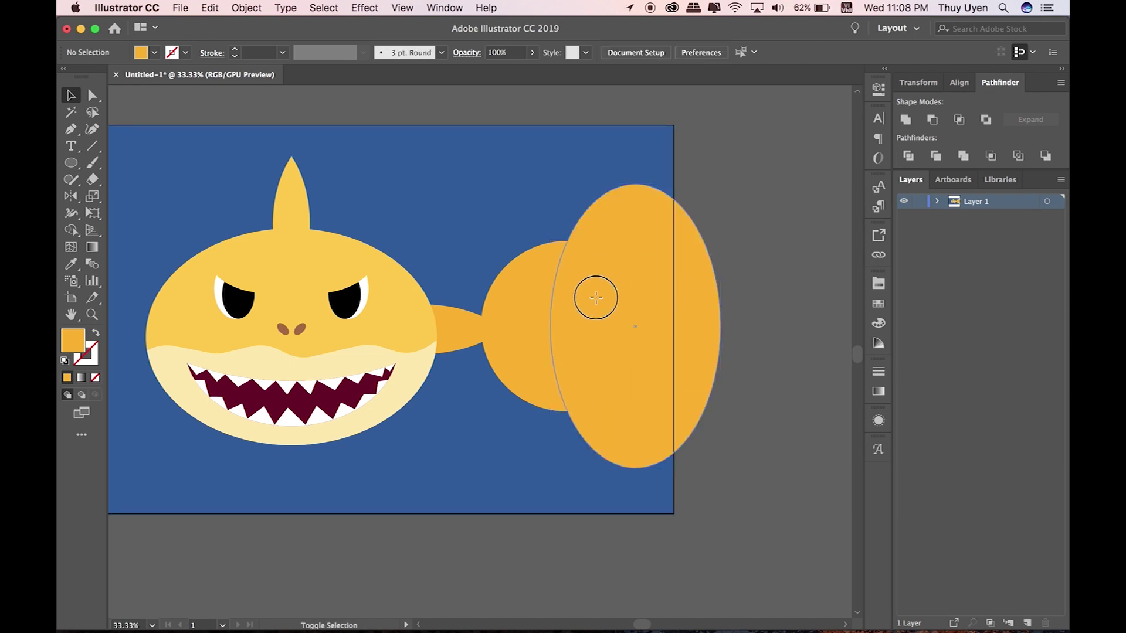
left_click_drag(664, 323, 649, 322)
- Cut the ellipse from the circle with Minus Front, placing the crescent on the tail stem
left_click(525, 334, "shift")
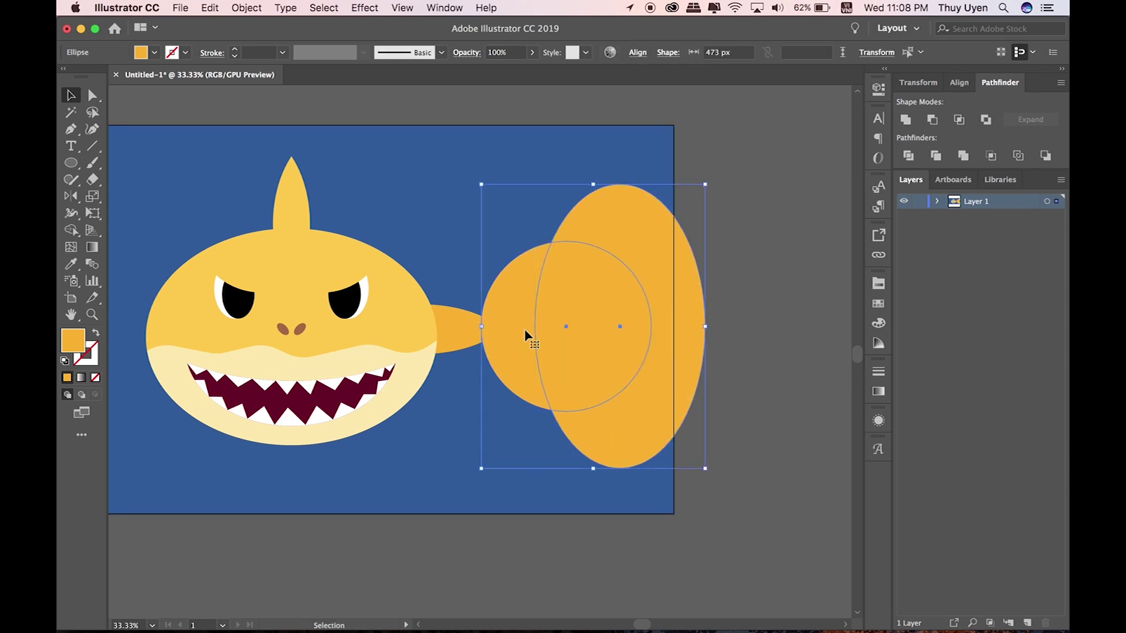
left_click(932, 120)
left_click(774, 258)
left_click_drag(514, 341, 506, 341)
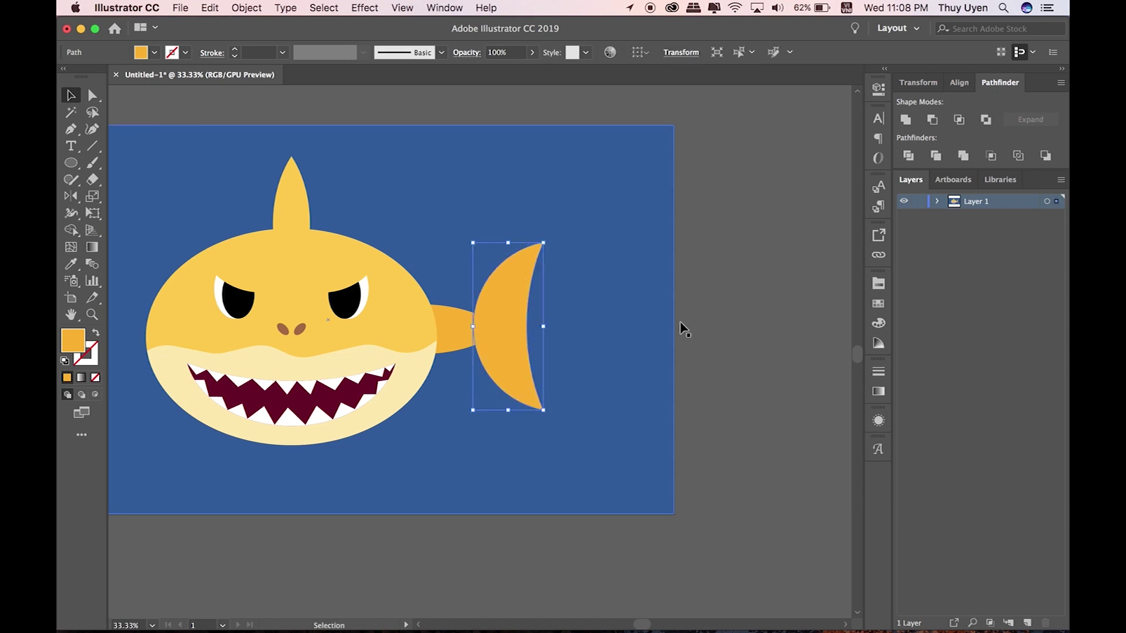
left_click(458, 326, "shift")
- Centre the tail fin and stem vertically on the shark's head
key("super+shift+a")
left_click(502, 337)
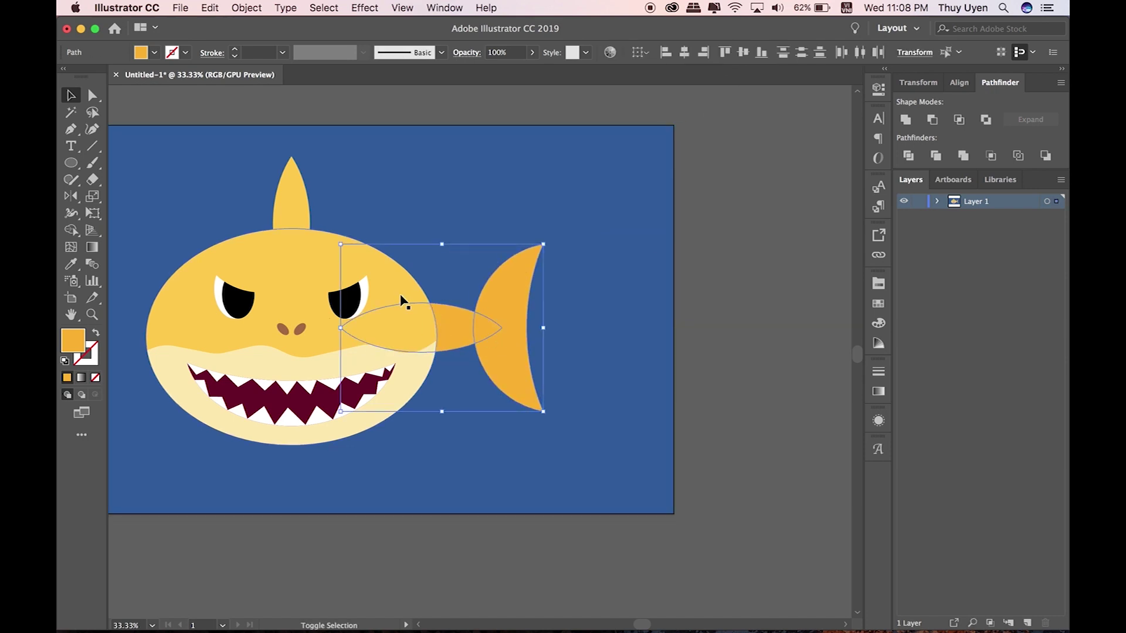
left_click(413, 291, "shift")
left_click(740, 50)
left_click(748, 270)
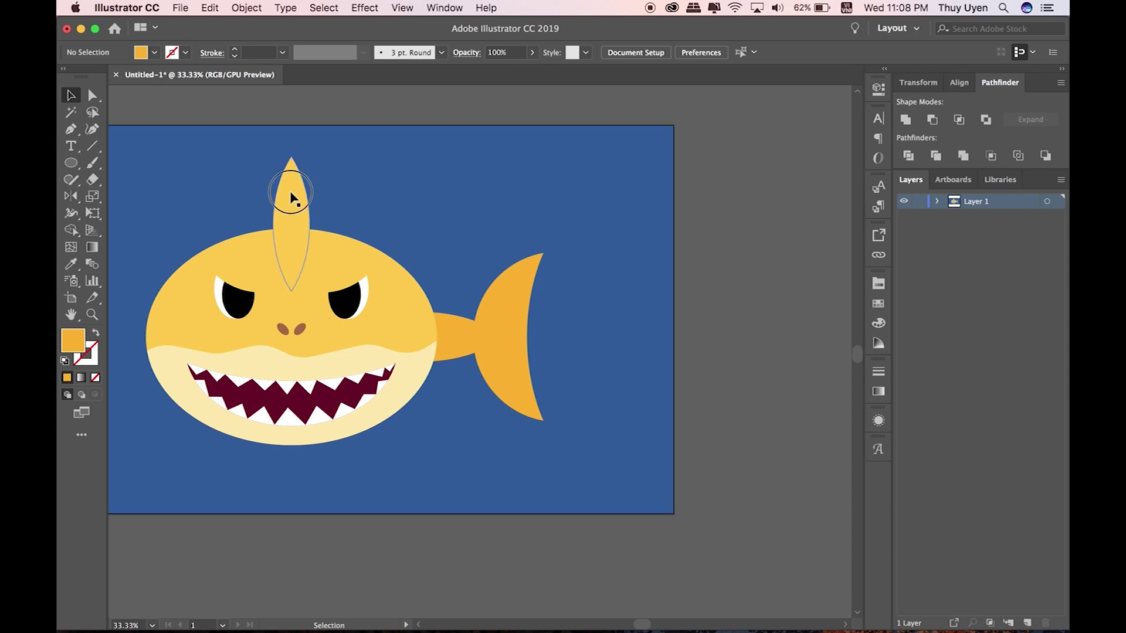
- Copy the dorsal-fin lens, turn it horizontal over the tail fin, and try cutting it out
left_click_drag(289, 188, 611, 300)
left_click_drag(642, 421, 573, 389)
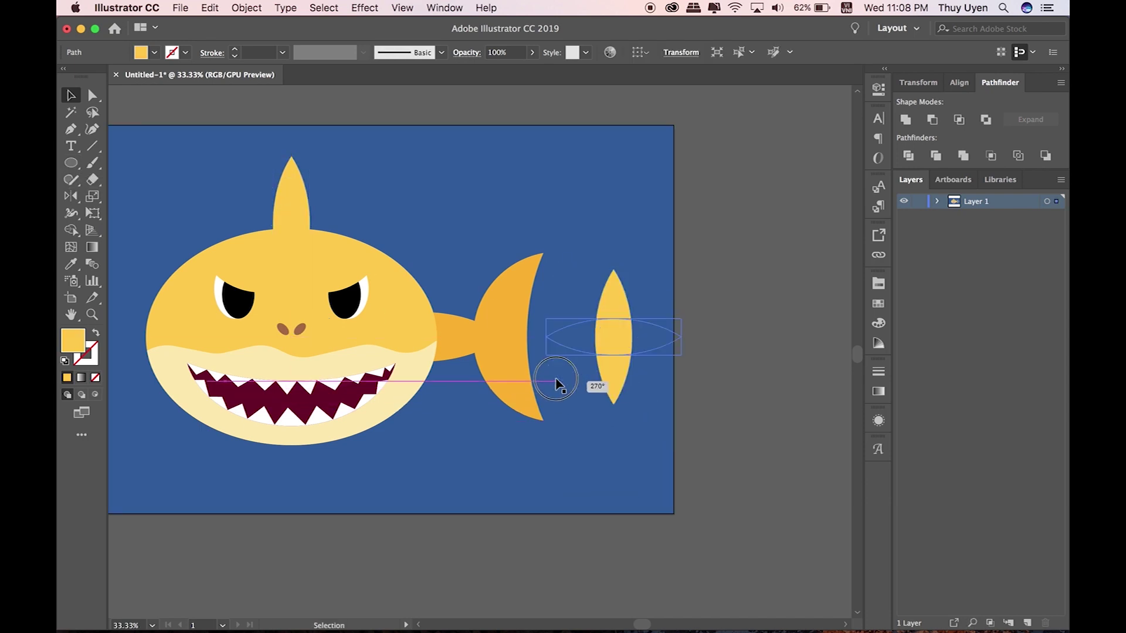
mouse_move(583, 334)
left_mouse_down()
mouse_move(555, 324)
mouse_move(575, 300)
left_mouse_up()
left_click(497, 307, "shift")
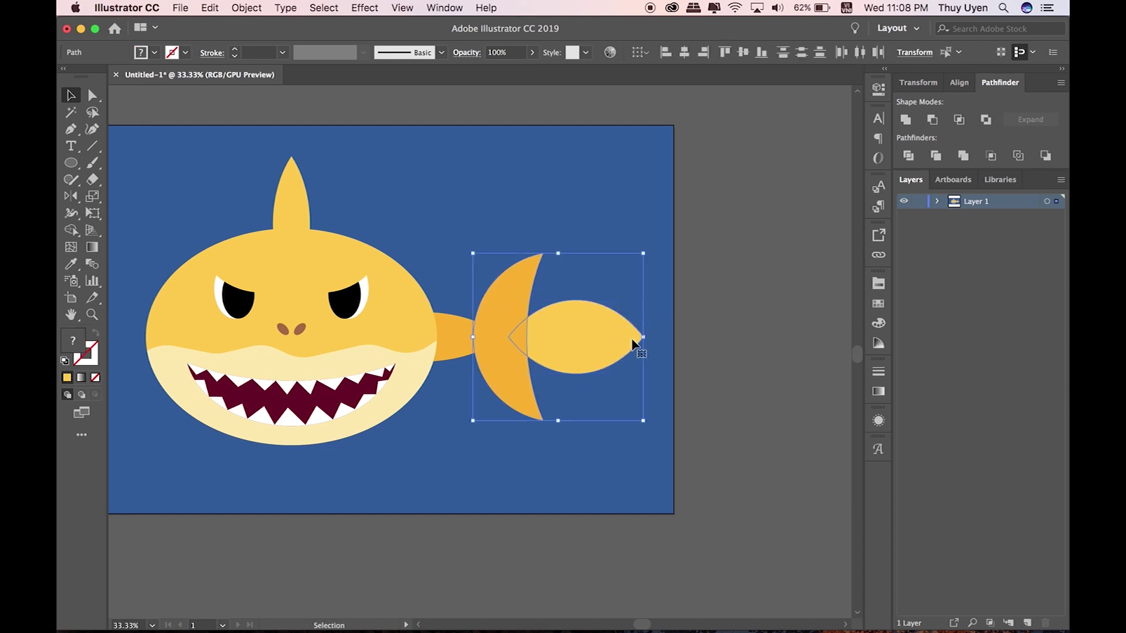
left_click(1045, 155)
left_click(777, 317)
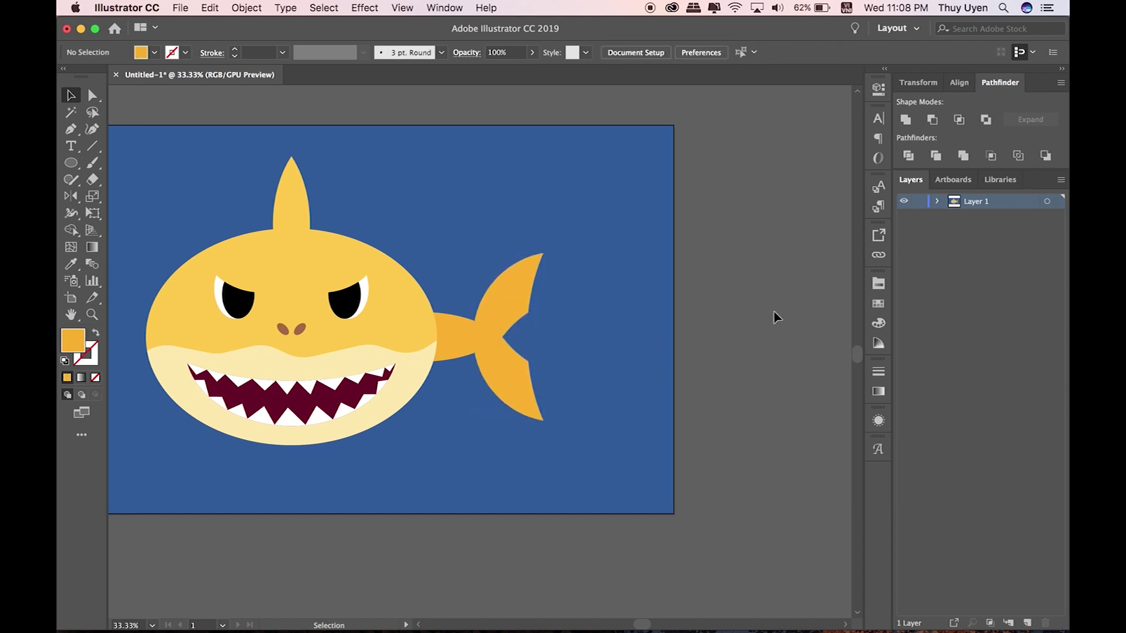
- Undo the cut, thin the lens, and notch the tail fin with Minus Back
key("ctrl+b")
left_click_drag(580, 303, 574, 316)
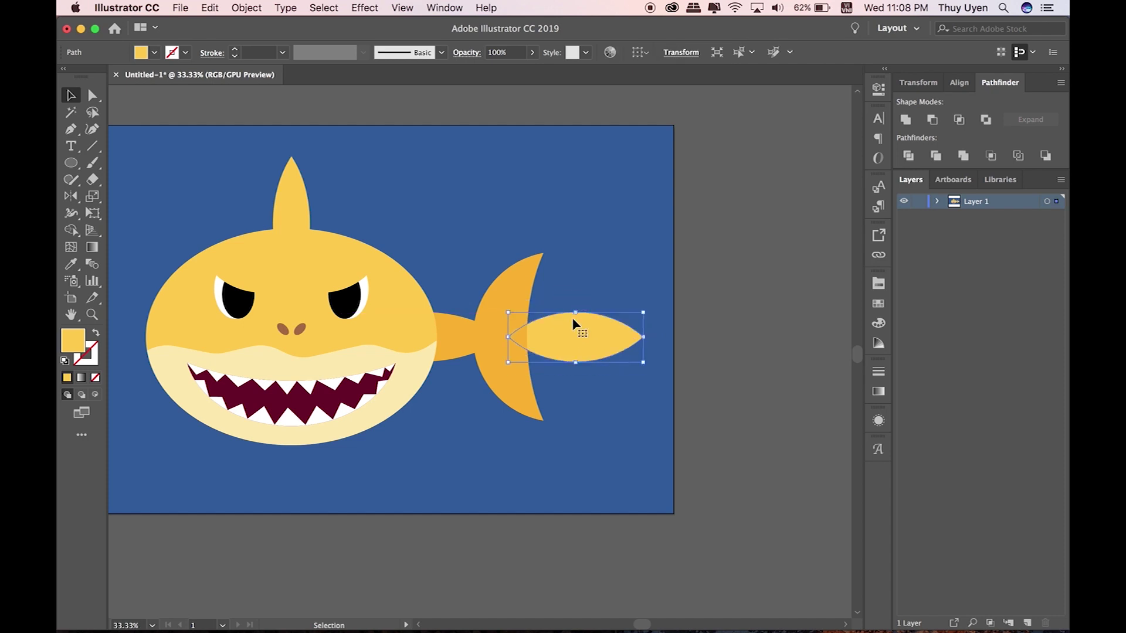
left_click(526, 300, "shift")
left_click(1000, 160)
left_click(772, 246)
mouse_move(533, 327)
left_mouse_down()
mouse_move(595, 340)
mouse_move(550, 347)
left_mouse_up()
- Draw a triangular left side fin under the mouth with the Pen tool and bring it forward
key("v")
left_click(70, 129)
left_click(270, 379)
left_click(180, 441)
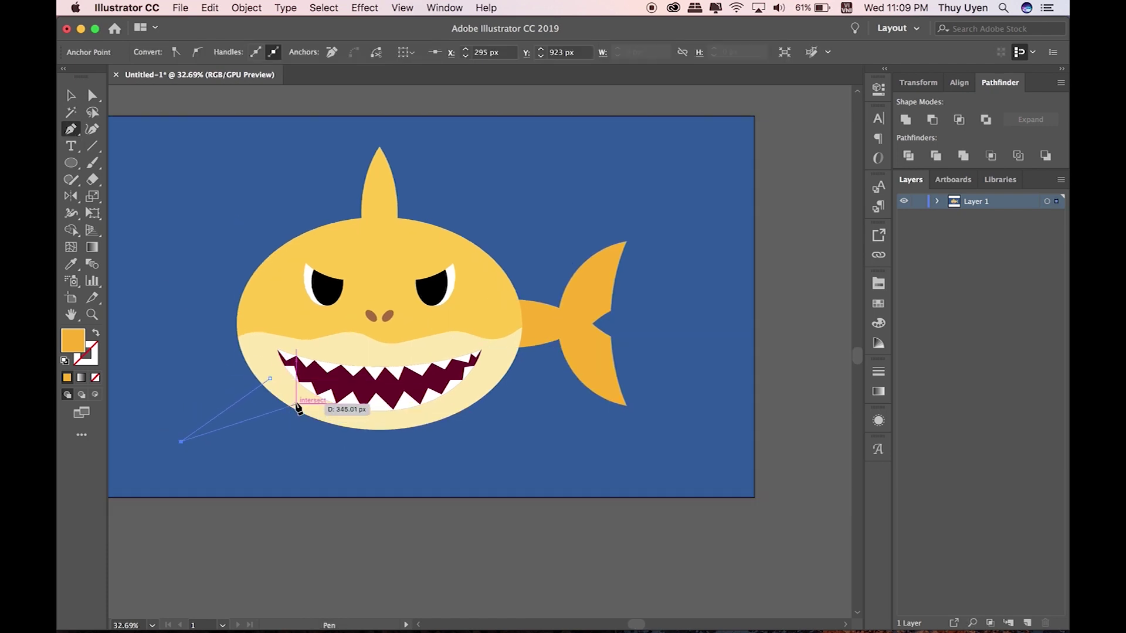
left_click(296, 401)
left_click(262, 383)
key("v")
key("super+bracketright")
- Reflect a copy of the fin to the right side, group both, and centre them under the body
right_click(256, 350)
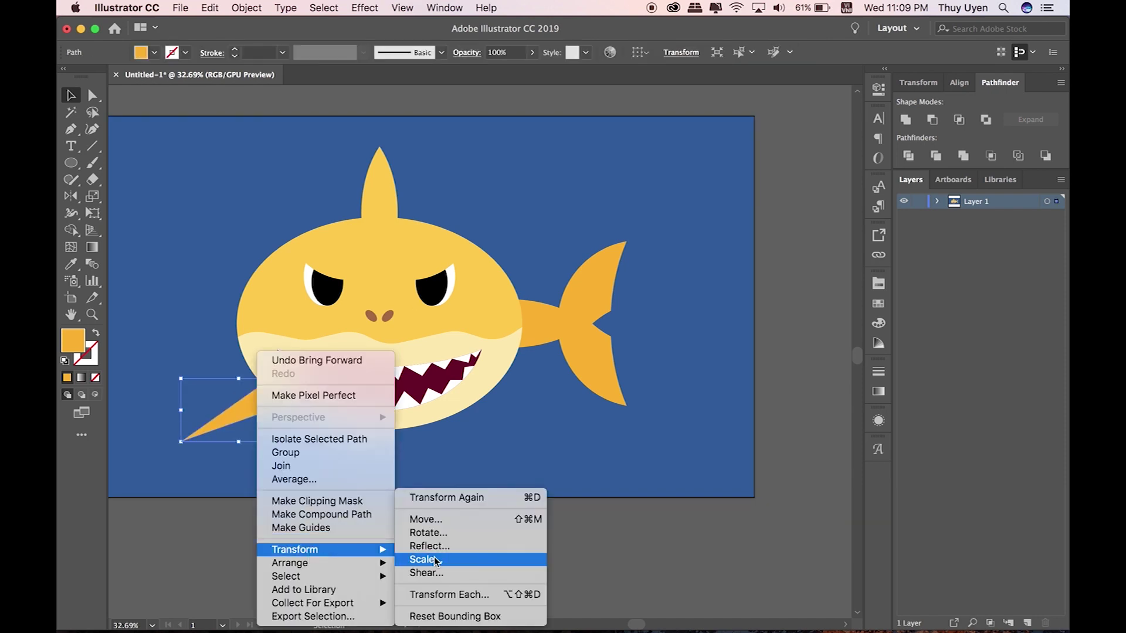
left_click(429, 546)
left_click(658, 544)
left_click_drag(267, 411, 516, 415)
left_click(271, 414, "shift")
right_click(258, 363)
left_click(281, 450)
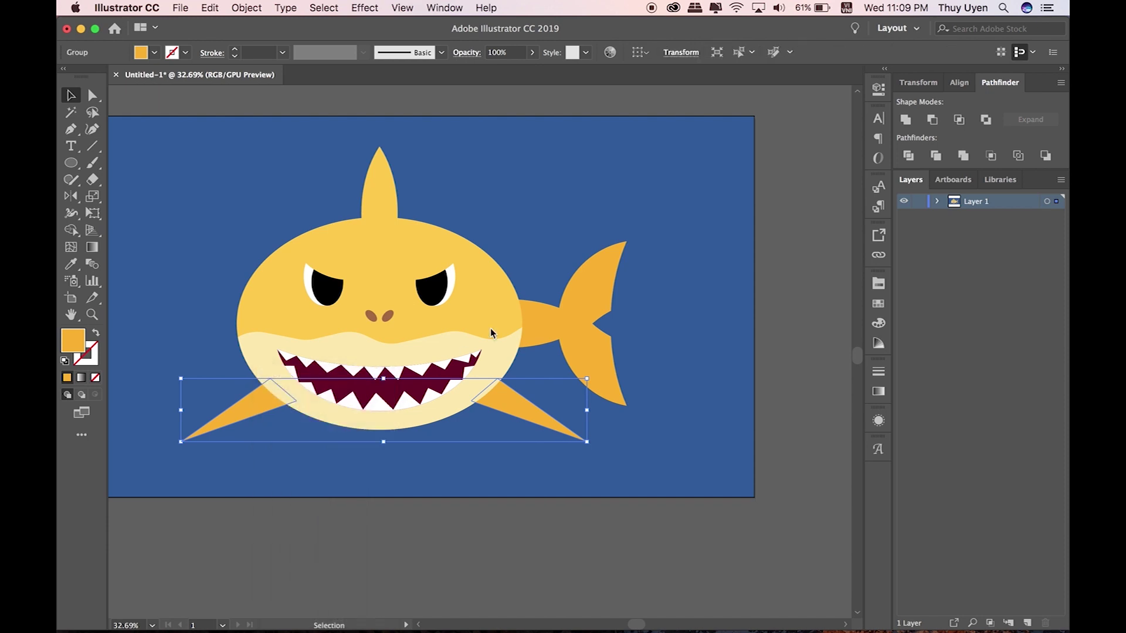
left_click(494, 326, "shift")
left_click(684, 53)
left_click(819, 261)
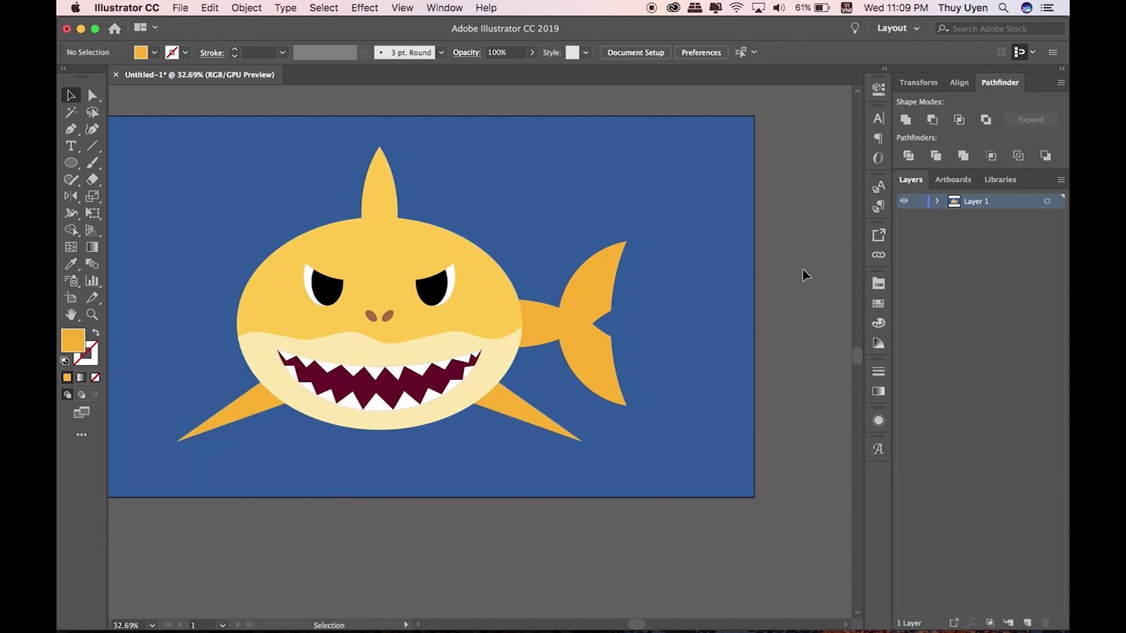
- Group all the shark parts, excluding the background, and scale the shark down slightly
key("ctrl+minus")
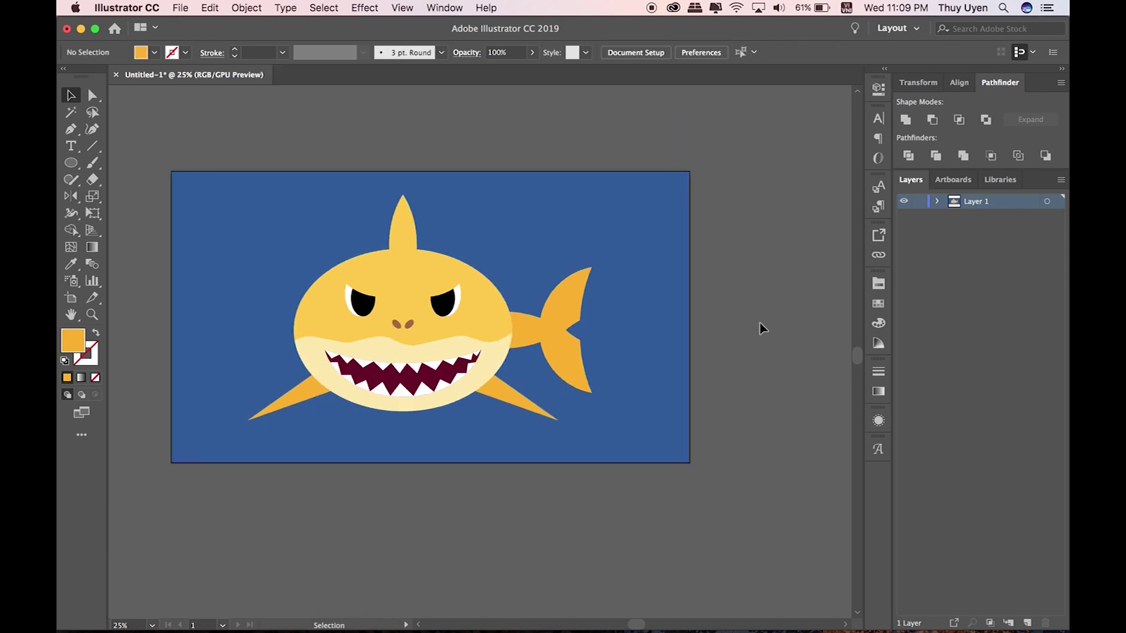
key("ctrl+a")
left_click(648, 410, "shift")
right_click(477, 327)
left_click(502, 417)
left_click_drag(592, 201, 576, 205)
key("ctrl+shift+a")
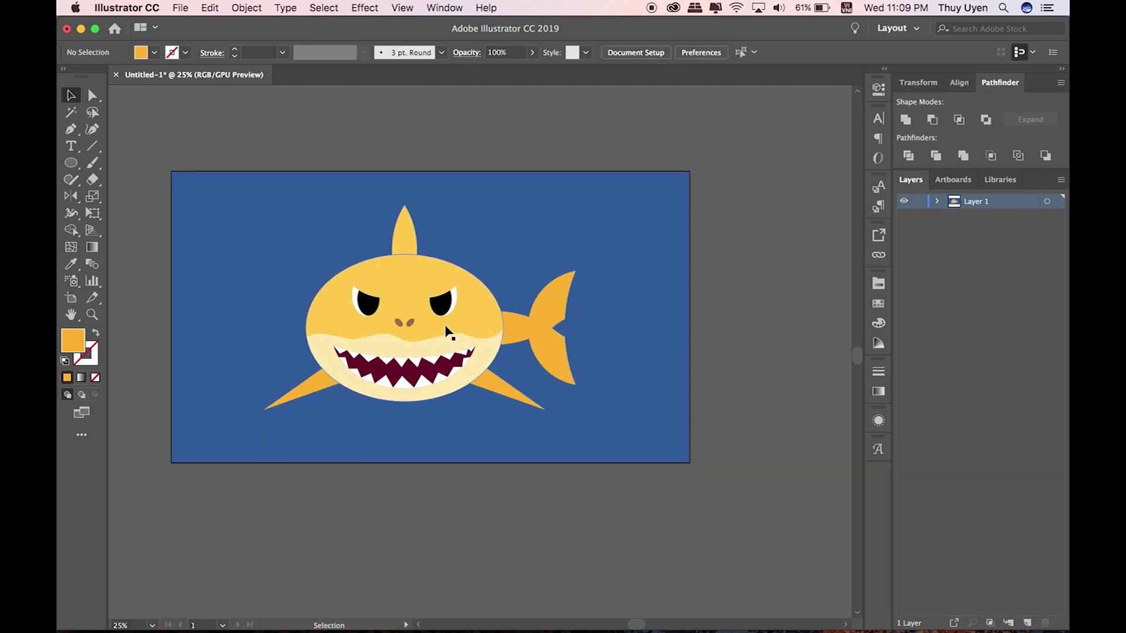
left_click(432, 565)
scroll(259, 339, "down", 2)
scroll(260, 339, "up", 3)
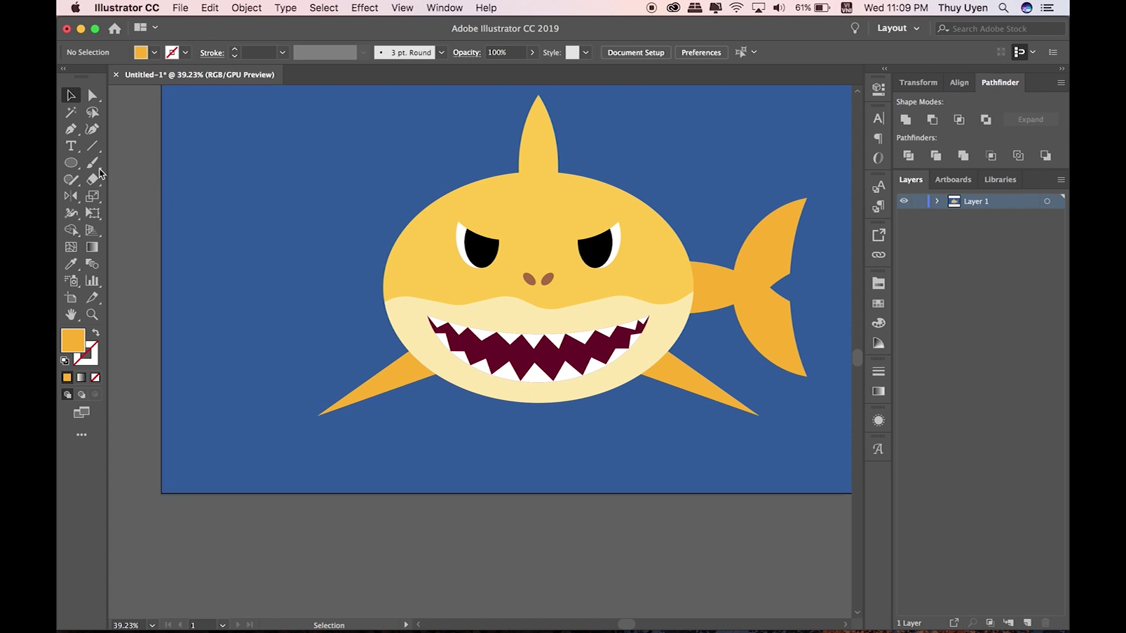
- Draw a closed ledge shape at the lower left with the Pen tool
left_click_drag(71, 179, 120, 196)
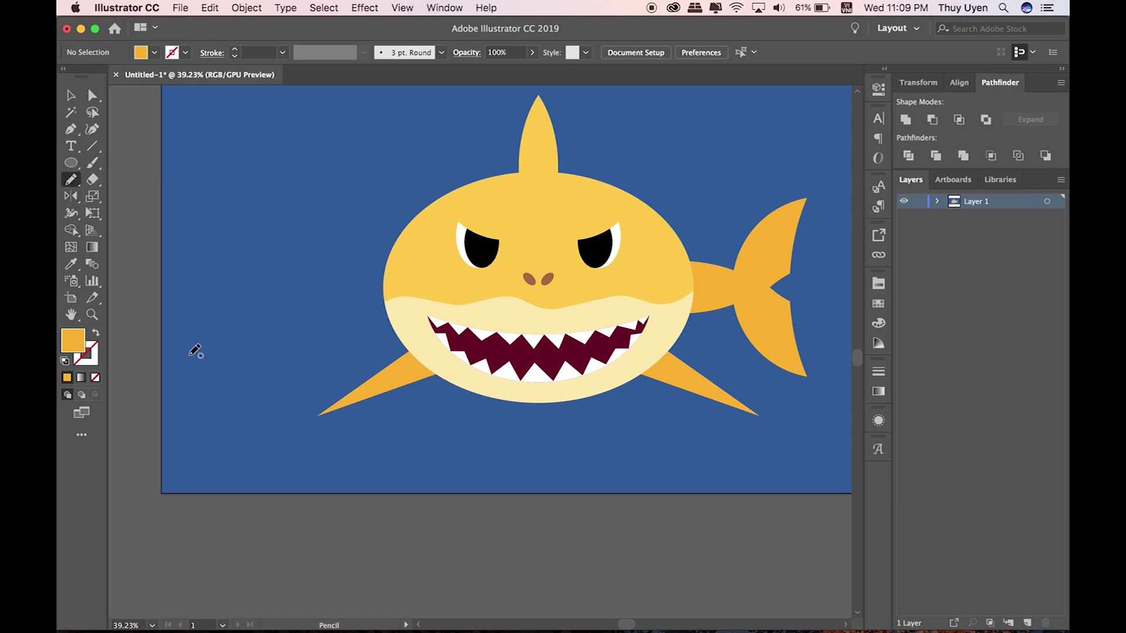
left_click(173, 367)
left_click(213, 353)
left_click(271, 358)
left_click(312, 371)
left_click(320, 391)
left_click(277, 399)
left_click(222, 406)
left_click(186, 394)
left_click(168, 382)
key("v")
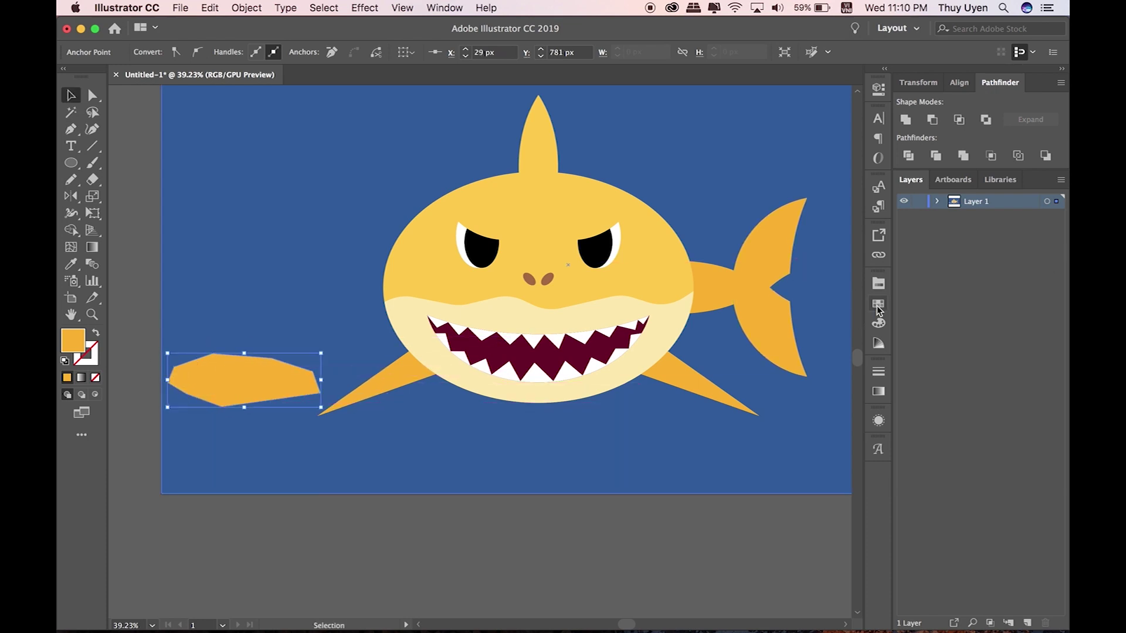
- Fill the ledge light blue from the swatches and nudge it up and left
left_click(879, 283)
left_click(750, 326)
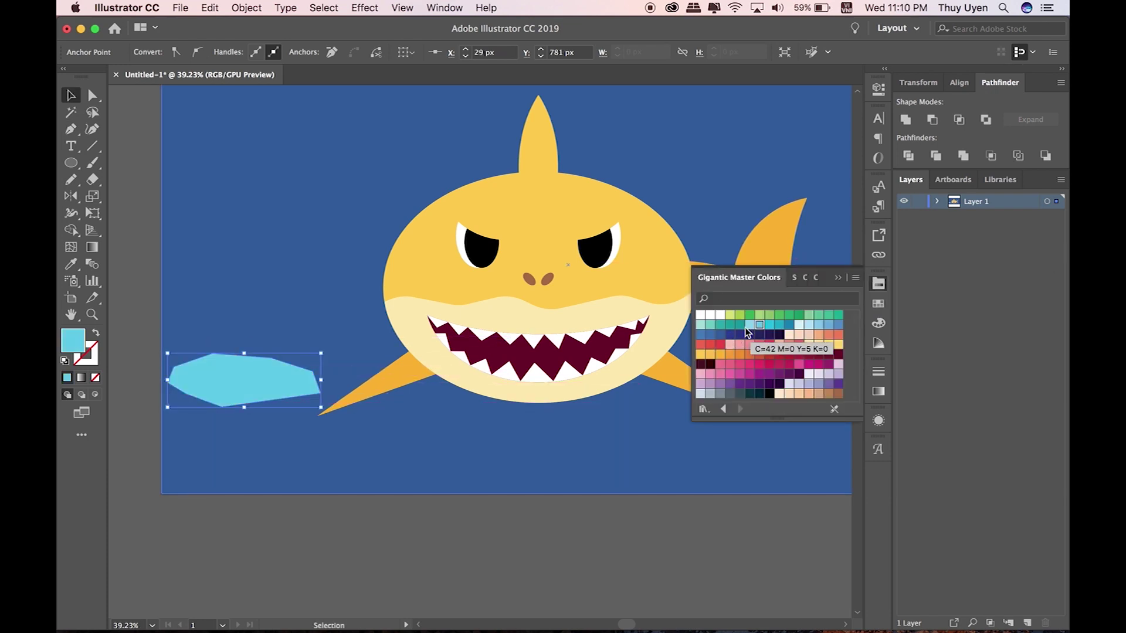
left_click(700, 326)
left_click(828, 324)
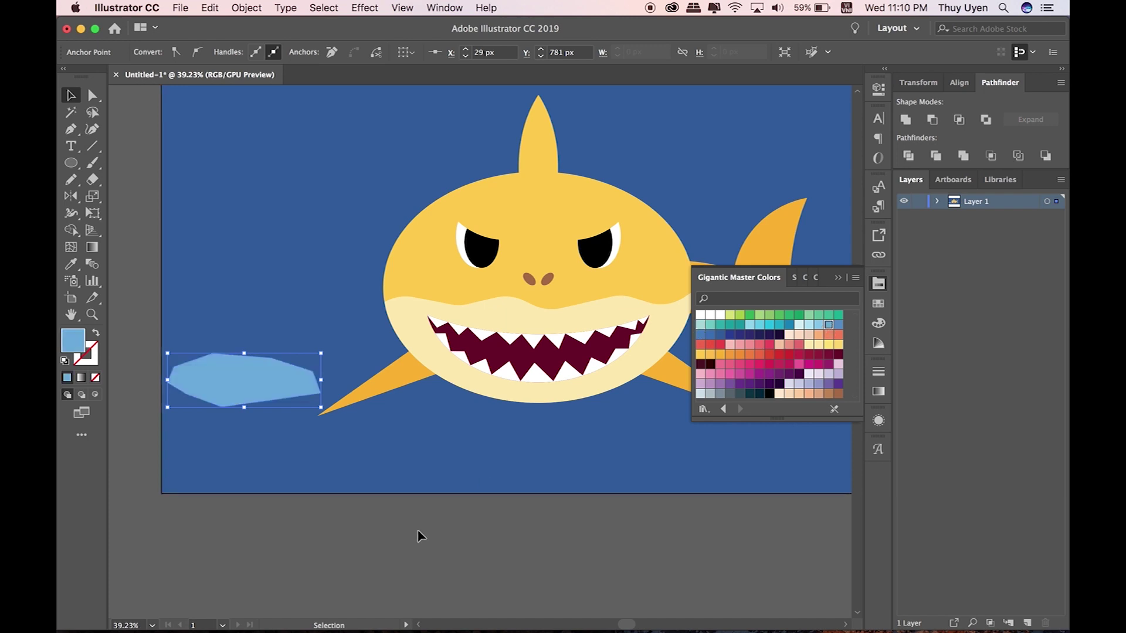
mouse_move(254, 392)
left_mouse_down()
mouse_move(254, 378)
mouse_move(238, 375)
left_mouse_up()
left_click(269, 510)
left_click(287, 532)
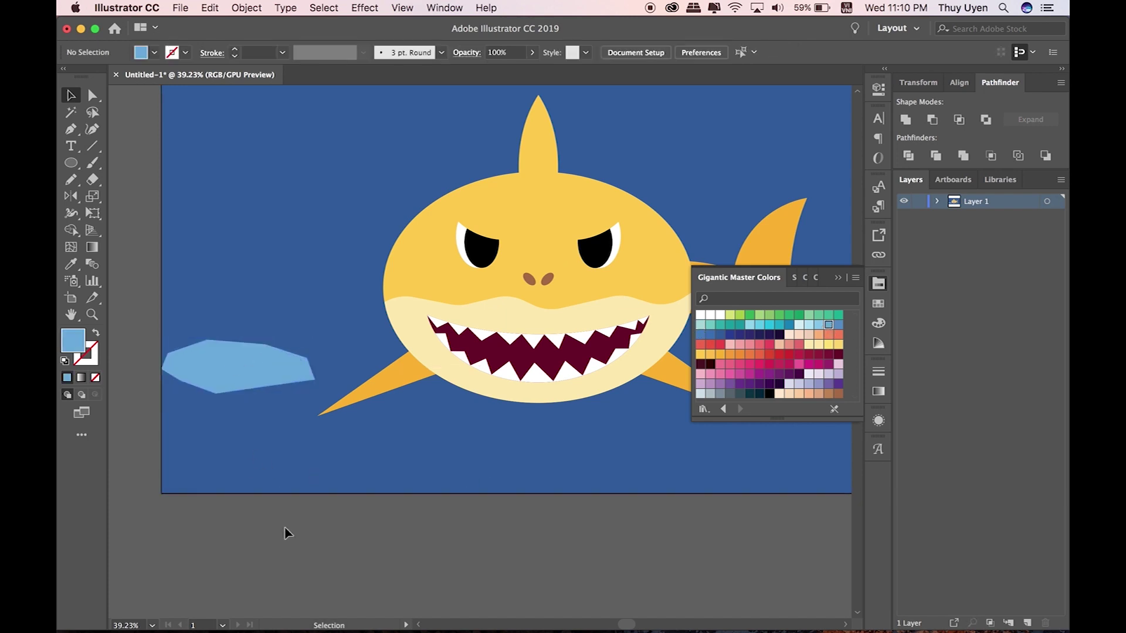
- Draw the rock body down to the bottom-left corner and fill it dark navy
left_click(314, 382)
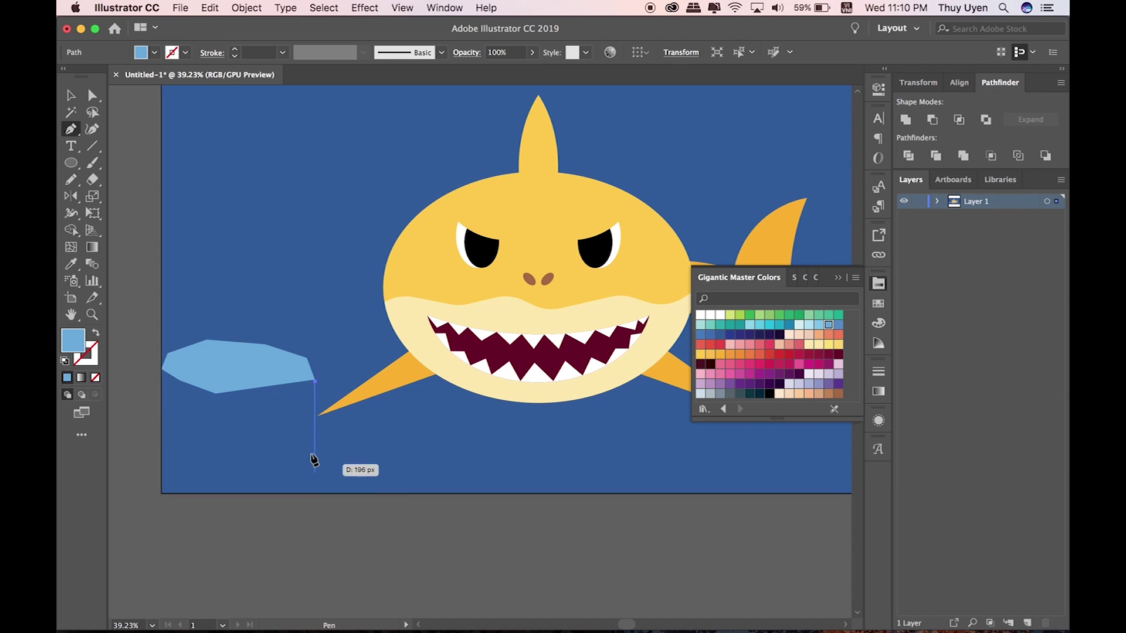
left_click(330, 493)
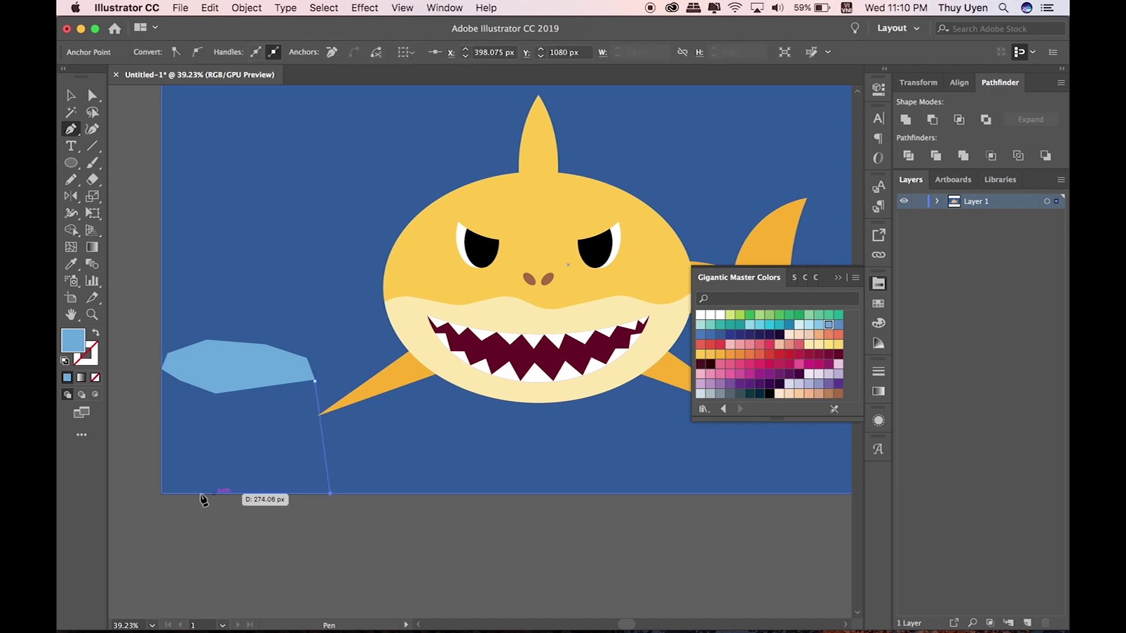
left_click(162, 493)
left_click(161, 368)
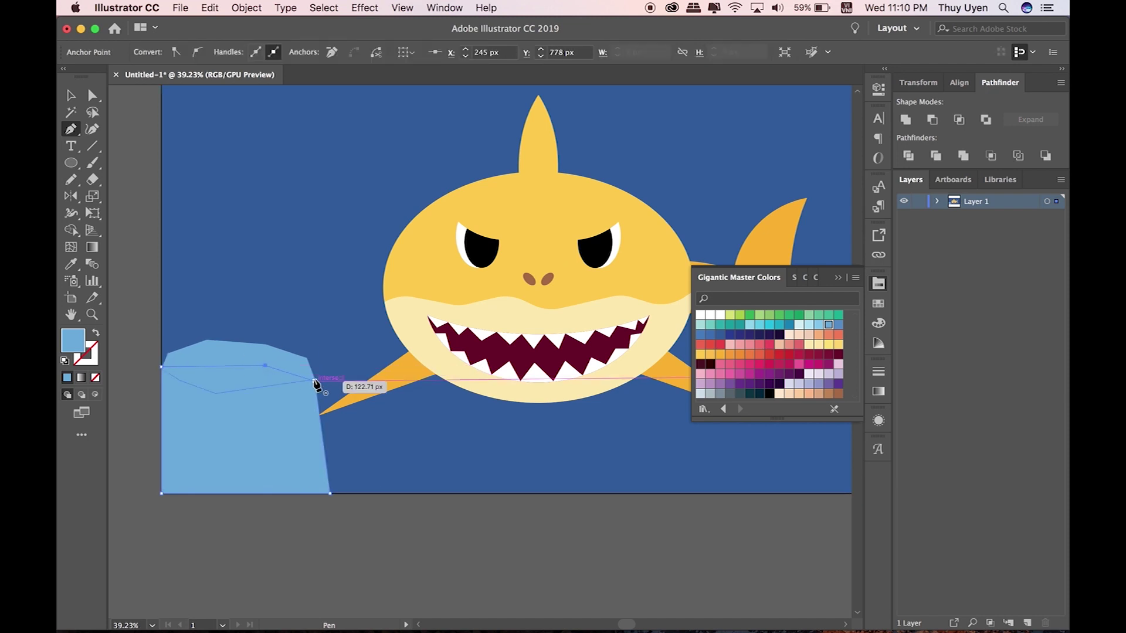
key("v")
left_click(720, 335)
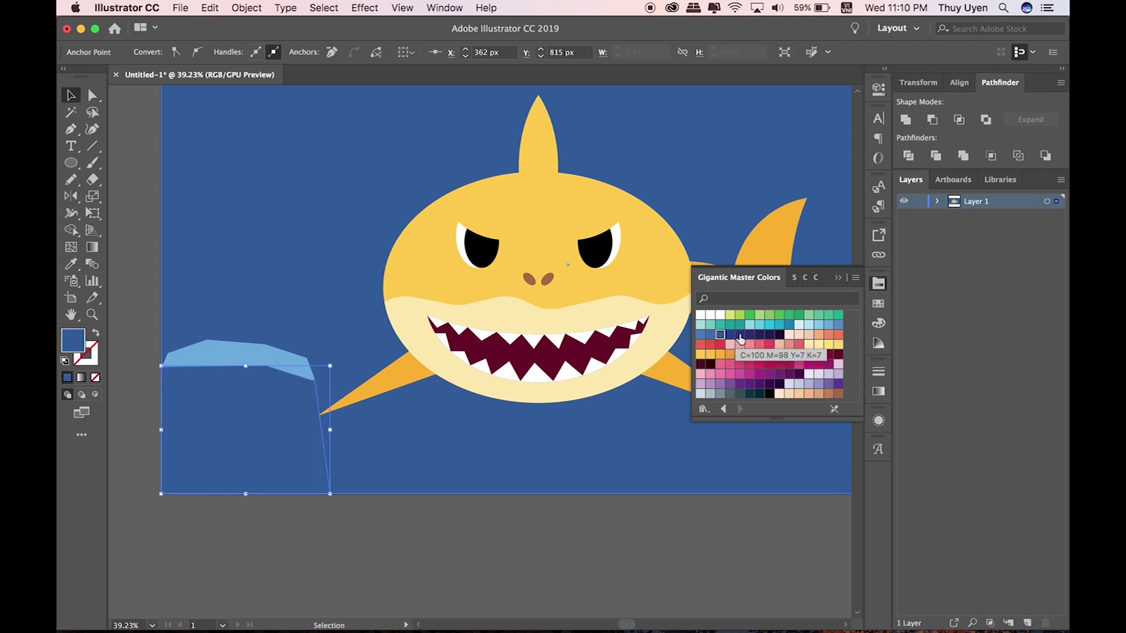
left_click(740, 337)
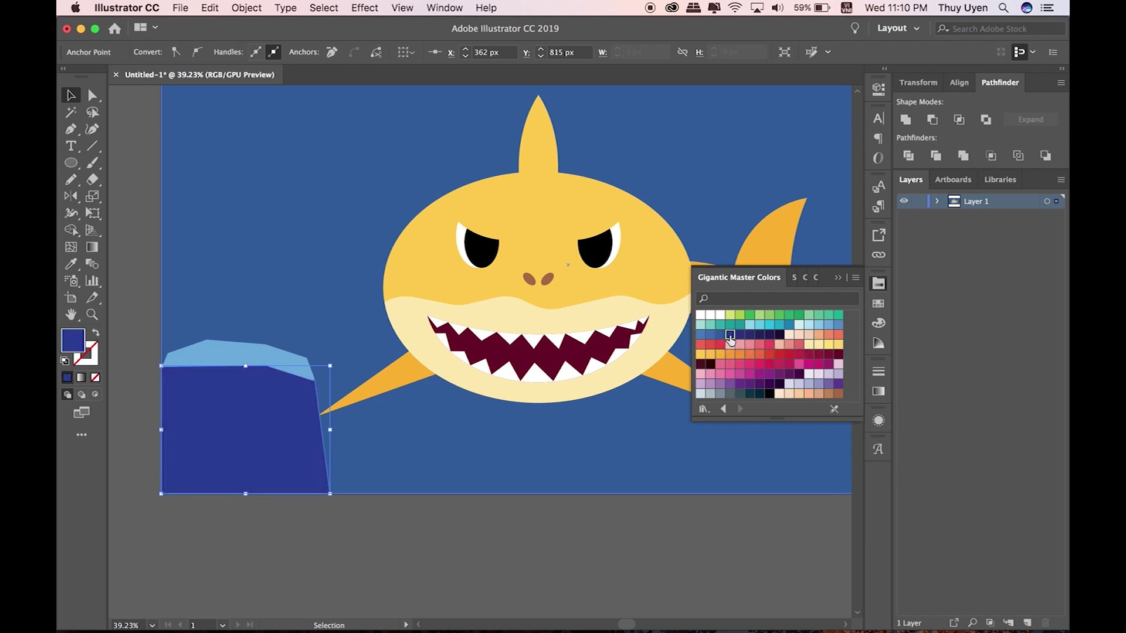
- Send the rock behind the light-blue ledge and bend its right edge into a curve
key("ctrl+shift+bracketleft")
left_click_drag(71, 129, 141, 180)
left_click_drag(313, 443, 311, 439)
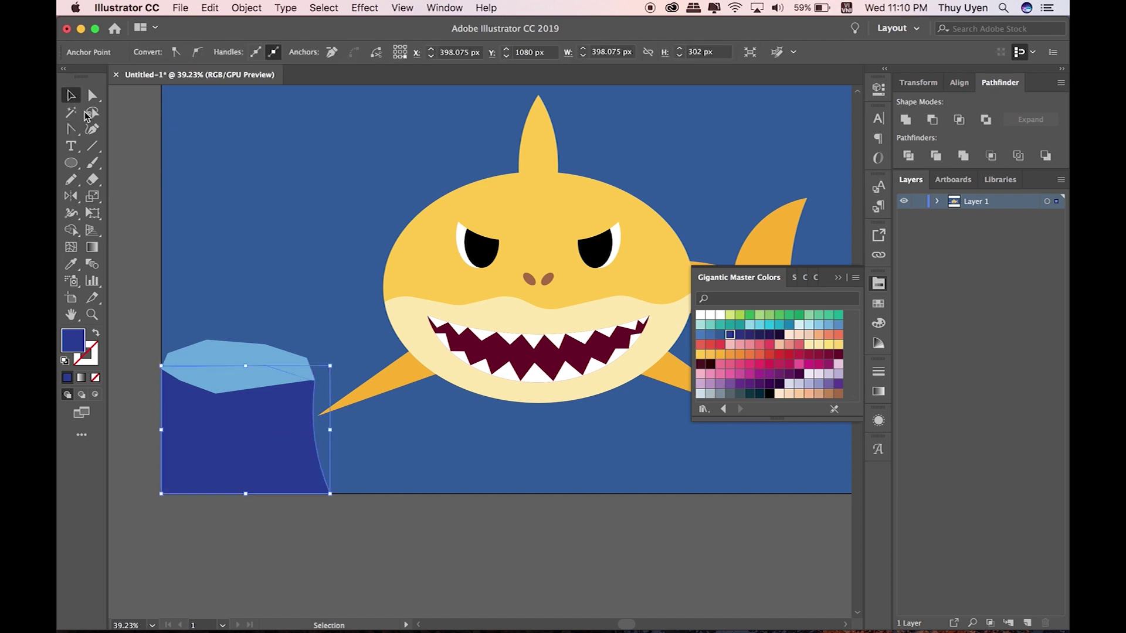
key("v")
left_click(134, 164)
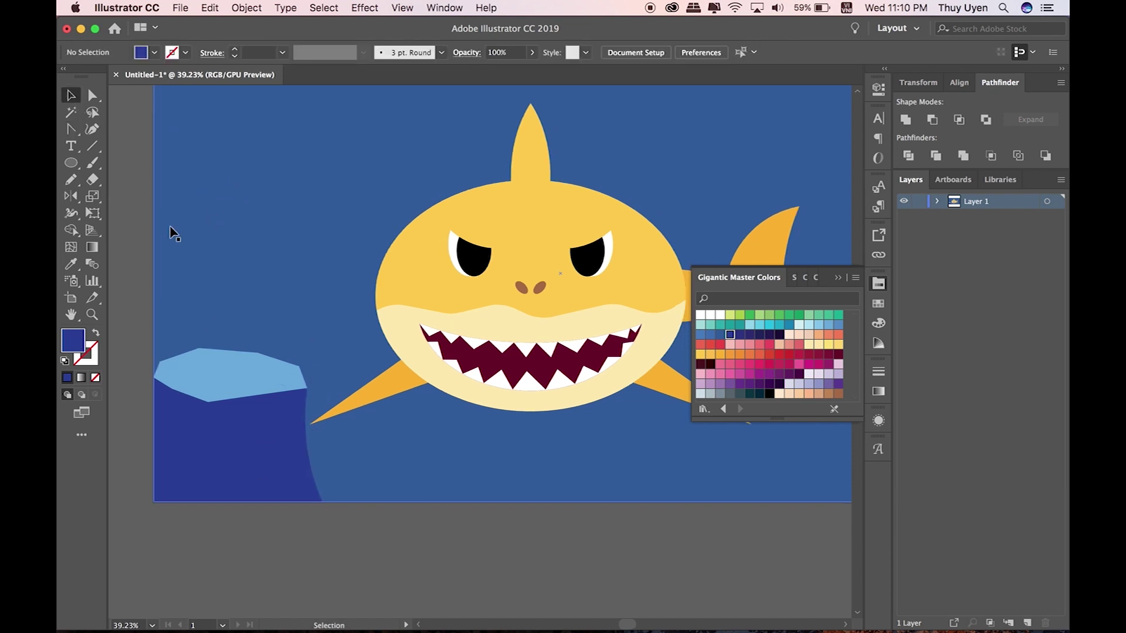
- Draw a second ledge above the first and eyedropper the light-blue fill onto it
left_click(71, 129)
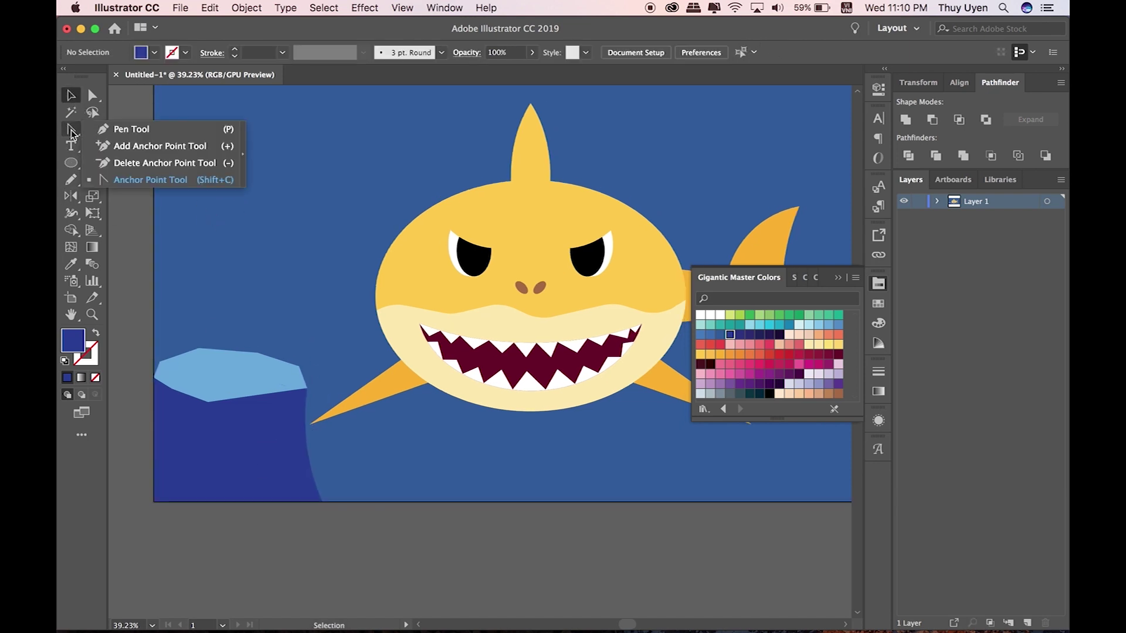
left_click(174, 296)
left_click_drag(210, 288, 245, 292)
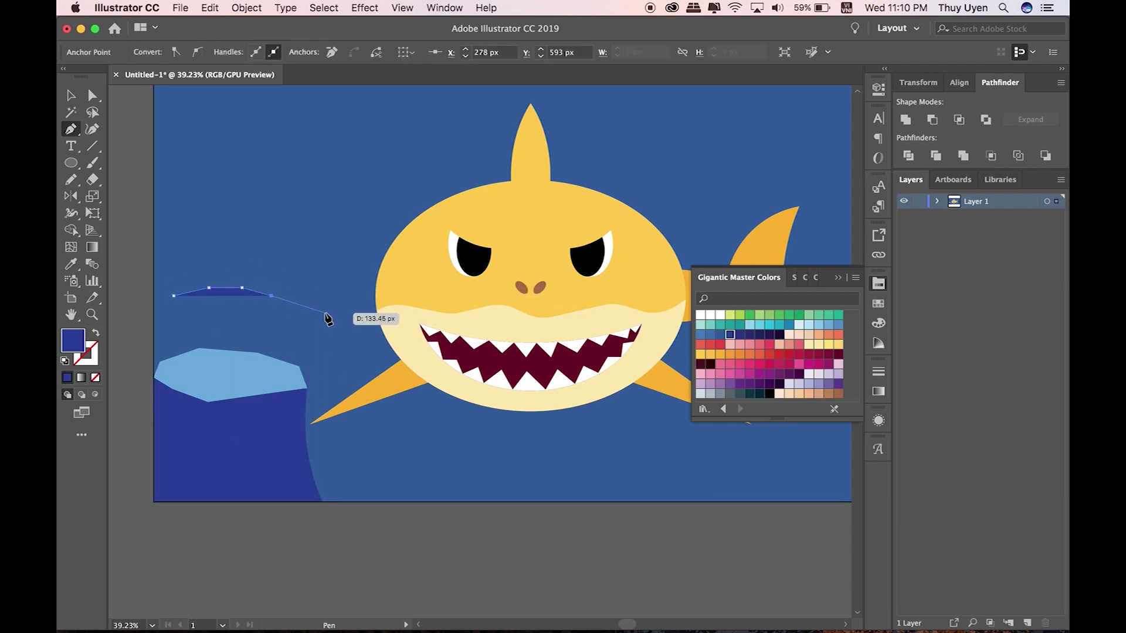
left_click(347, 322)
left_click(337, 330)
left_click(297, 333)
left_click(248, 323)
key("i")
left_click(269, 346)
- Draw a rock body behind the upper ledge and eyedropper the lower rock's dark blue
key("p")
key("ctrl+shift+a")
left_click(162, 305)
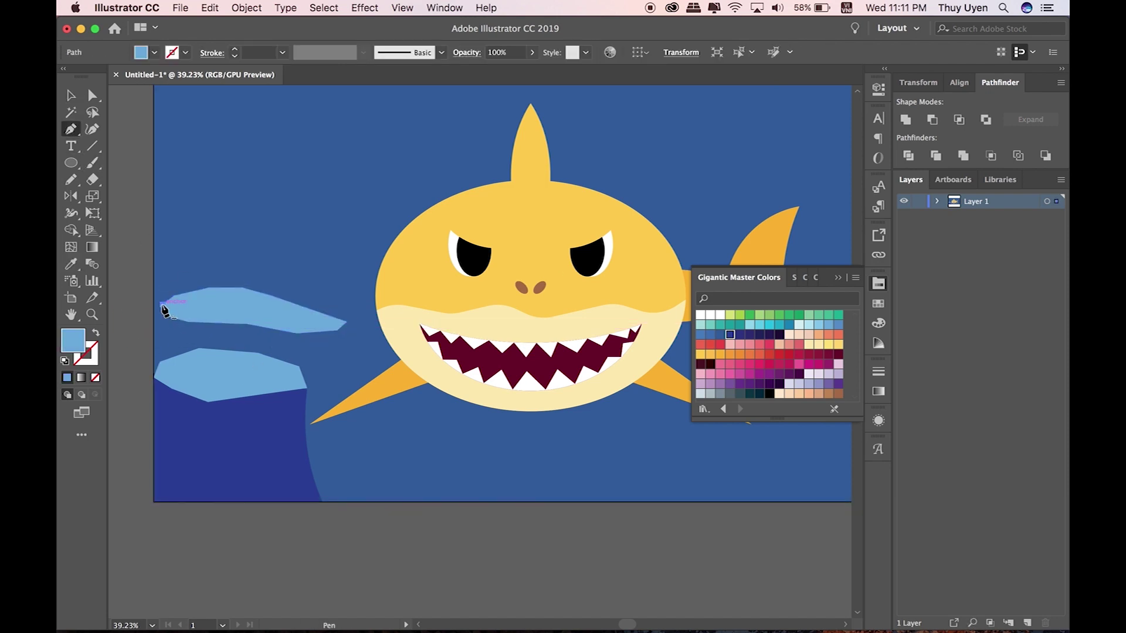
left_click(153, 402)
left_click(221, 444)
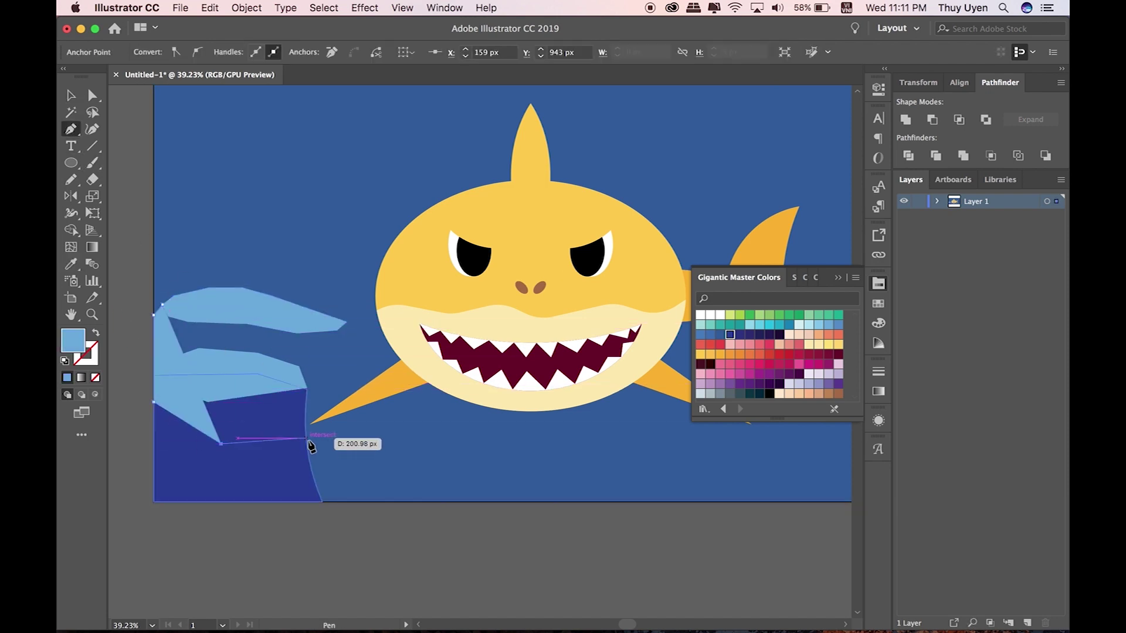
left_click(314, 438)
left_click_drag(318, 370, 328, 346)
left_click(347, 321)
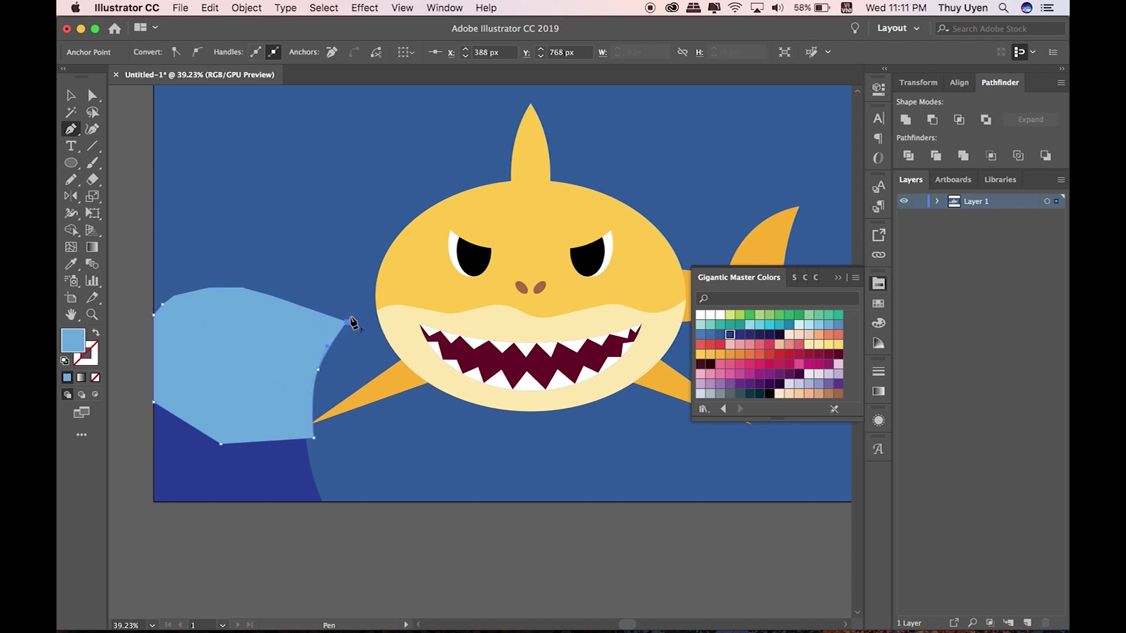
left_click(251, 304)
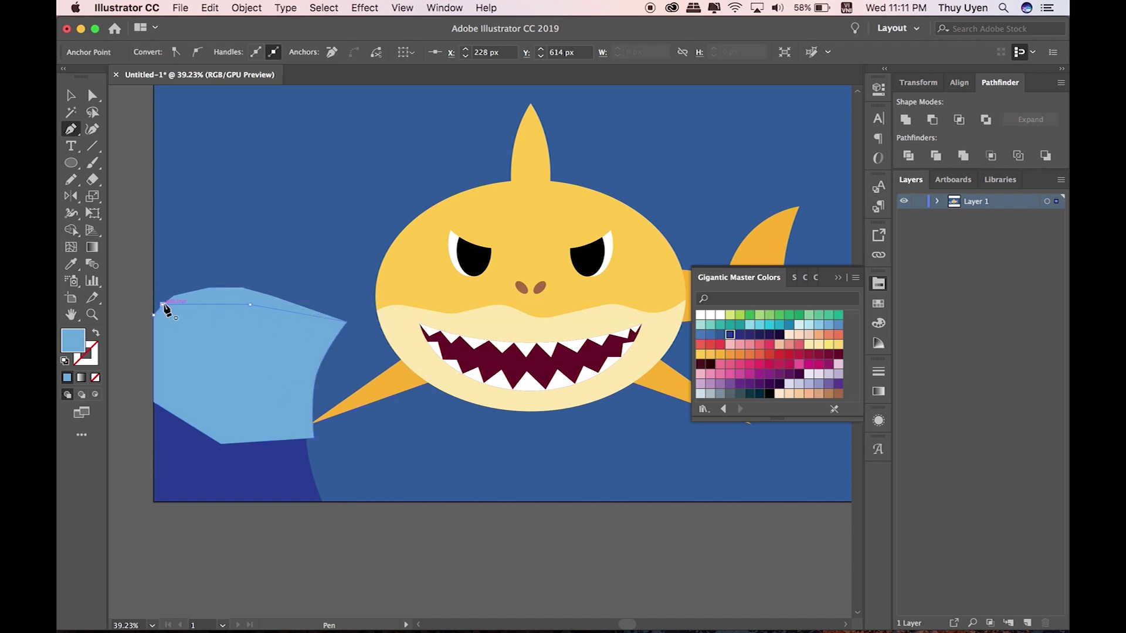
left_click(248, 491)
key("v")
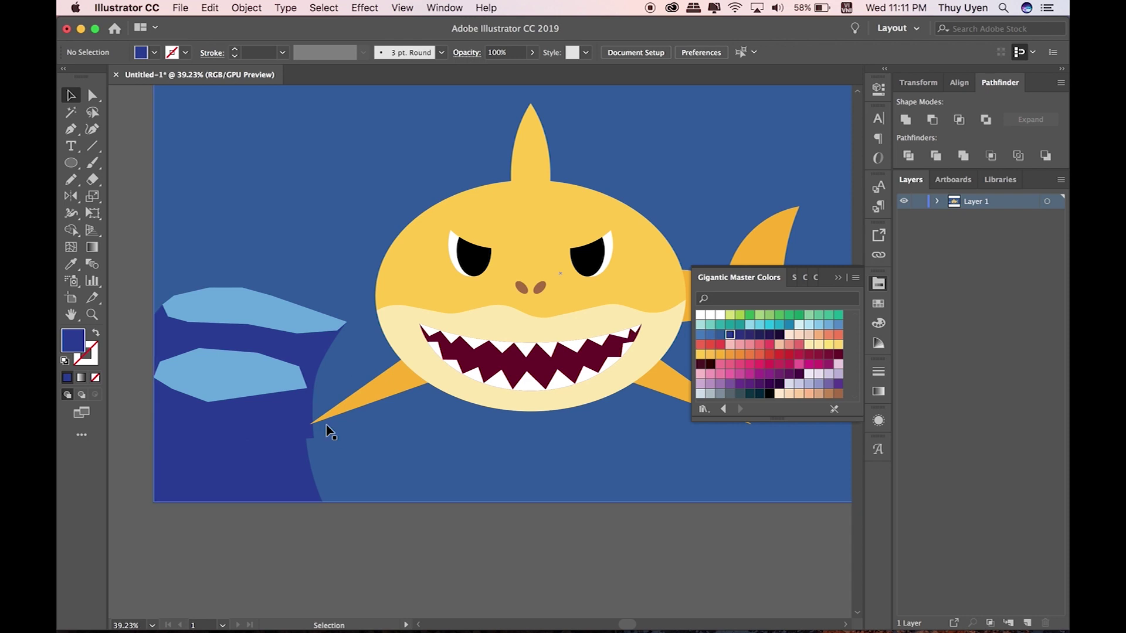
- Pull the rock body's right anchor up and tuck it under the upper ledge
key("a")
left_click_drag(312, 439, 312, 365)
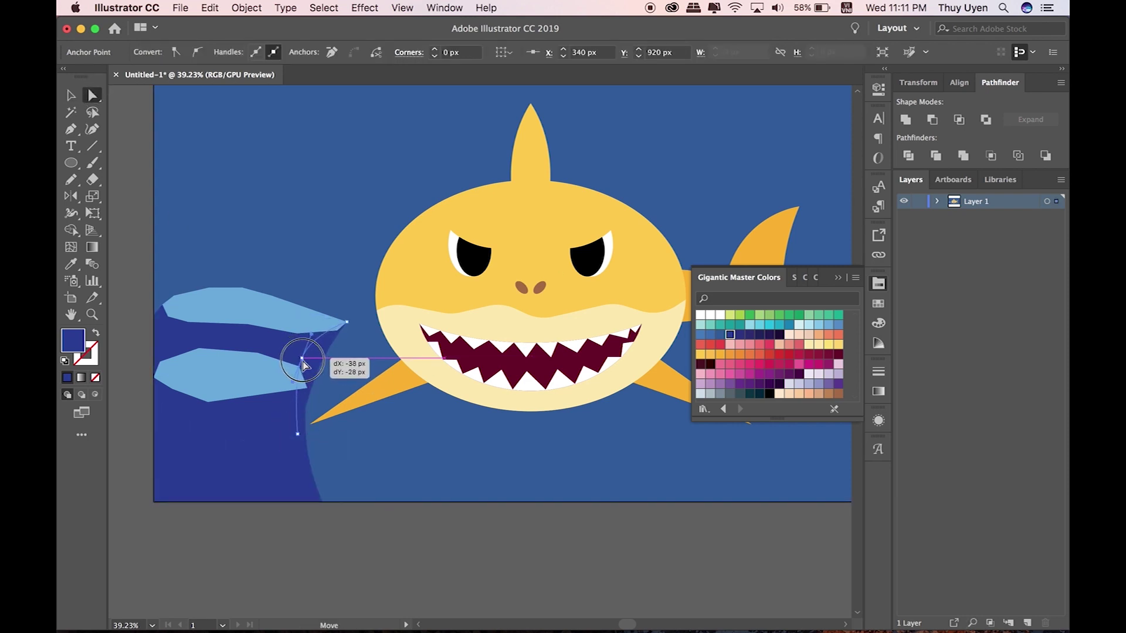
left_click_drag(305, 364, 306, 362)
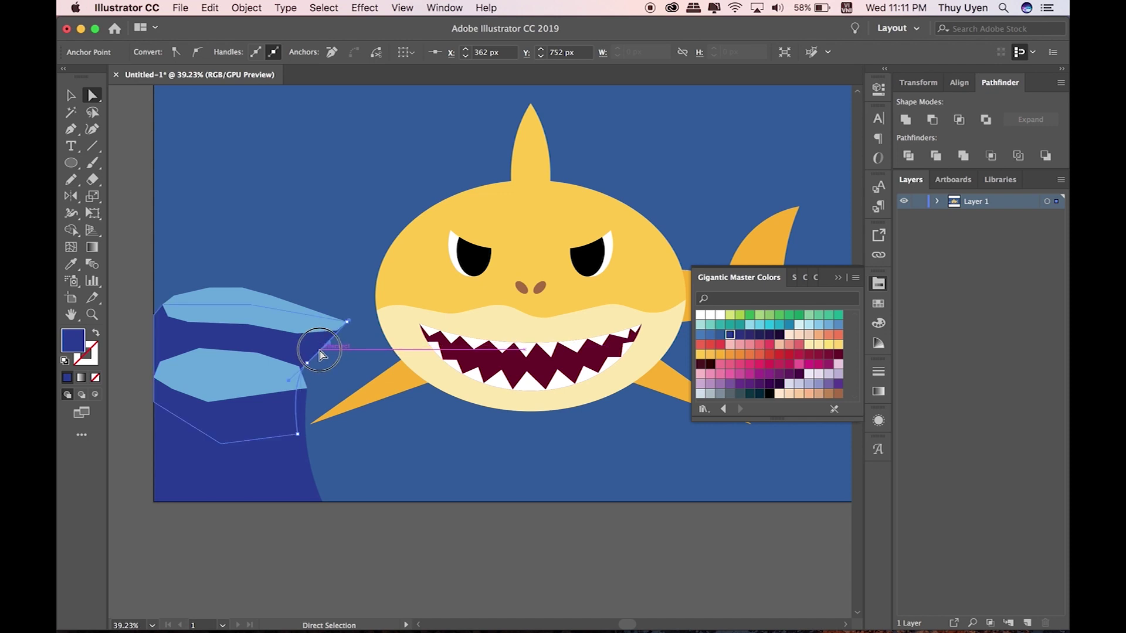
left_click(339, 527)
key("super+minus")
key("super+minus")
key("super+minus")
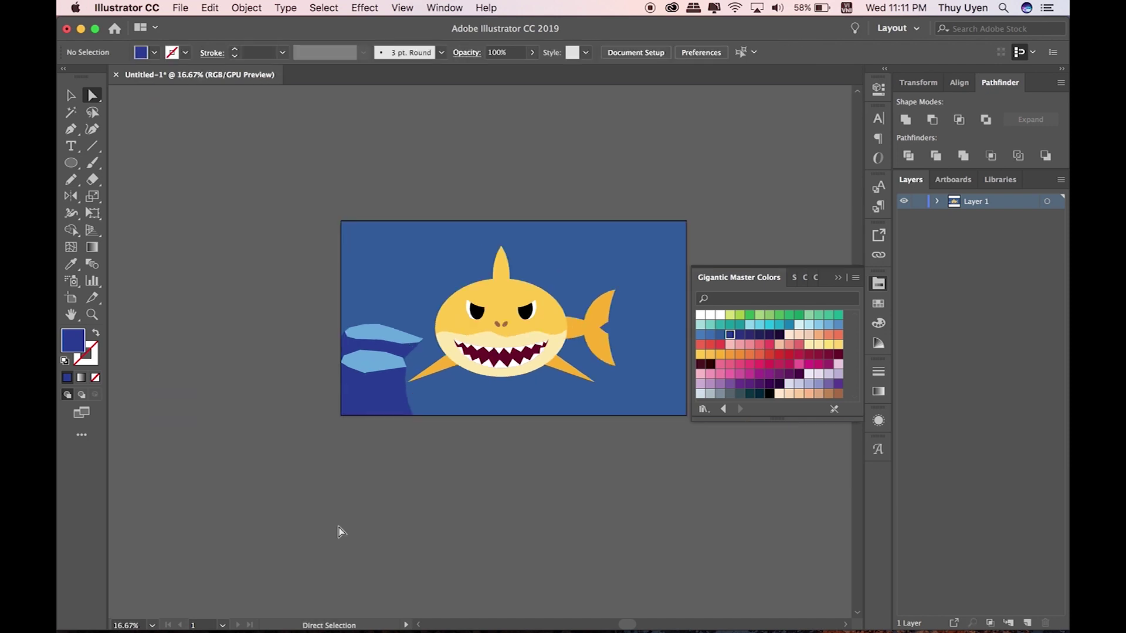
left_click_drag(340, 386, 403, 411)
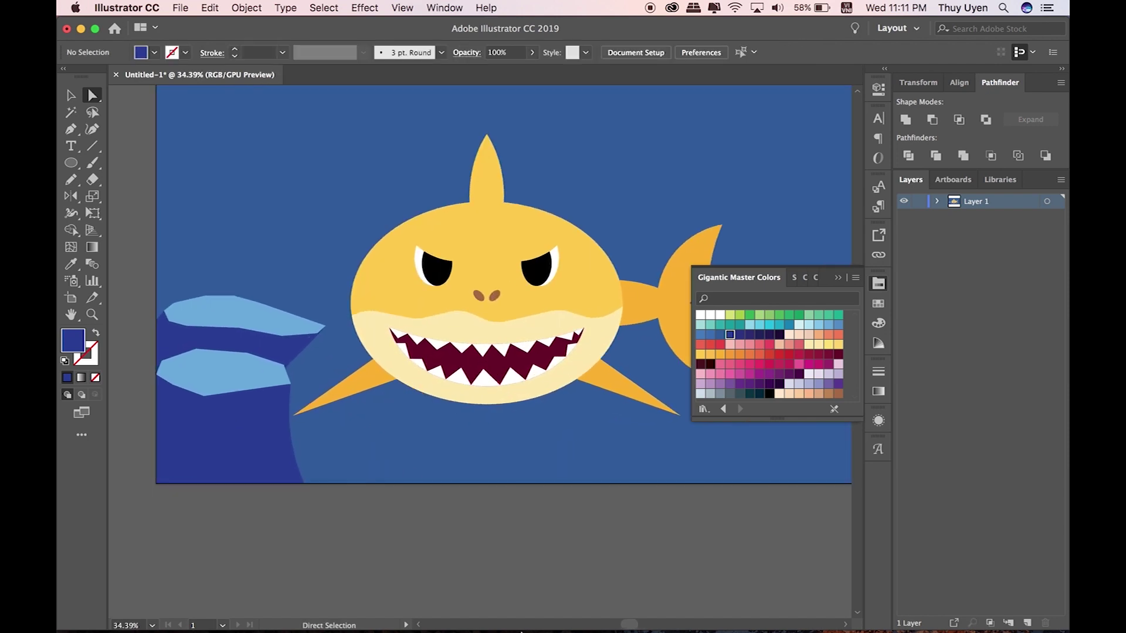
- Move the lower ledge and rock body down to the bottom edge and widen them rightward
left_click(683, 598)
left_click(680, 578)
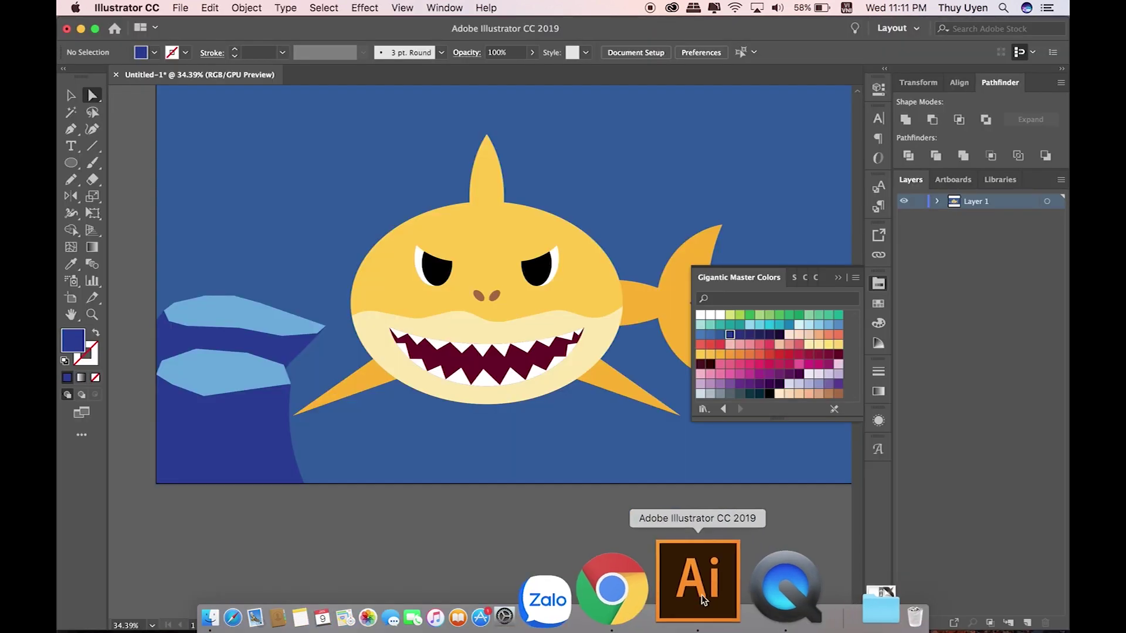
left_click(219, 380)
key("v")
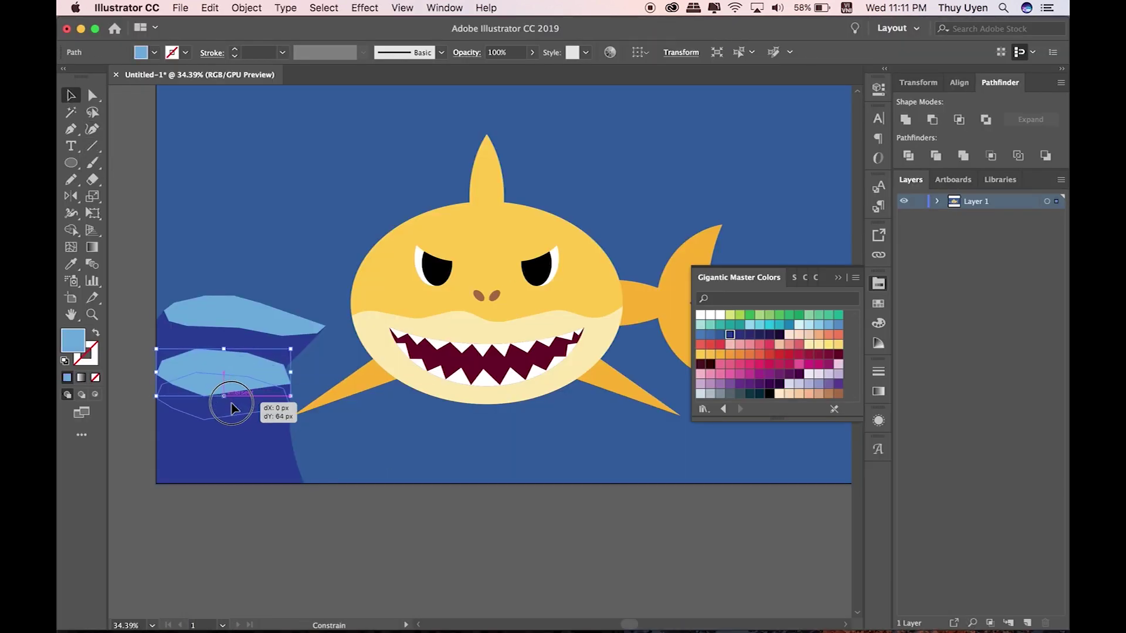
left_click(248, 444)
left_click_drag(234, 388, 234, 412)
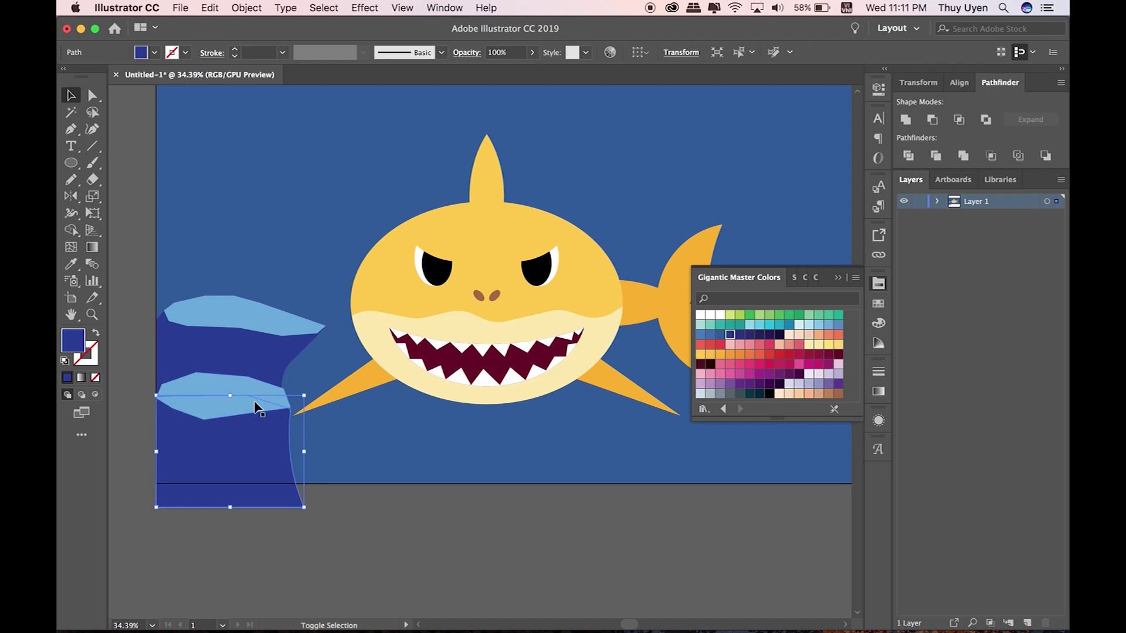
left_click_drag(304, 439, 403, 440)
left_click_drag(309, 413, 301, 435)
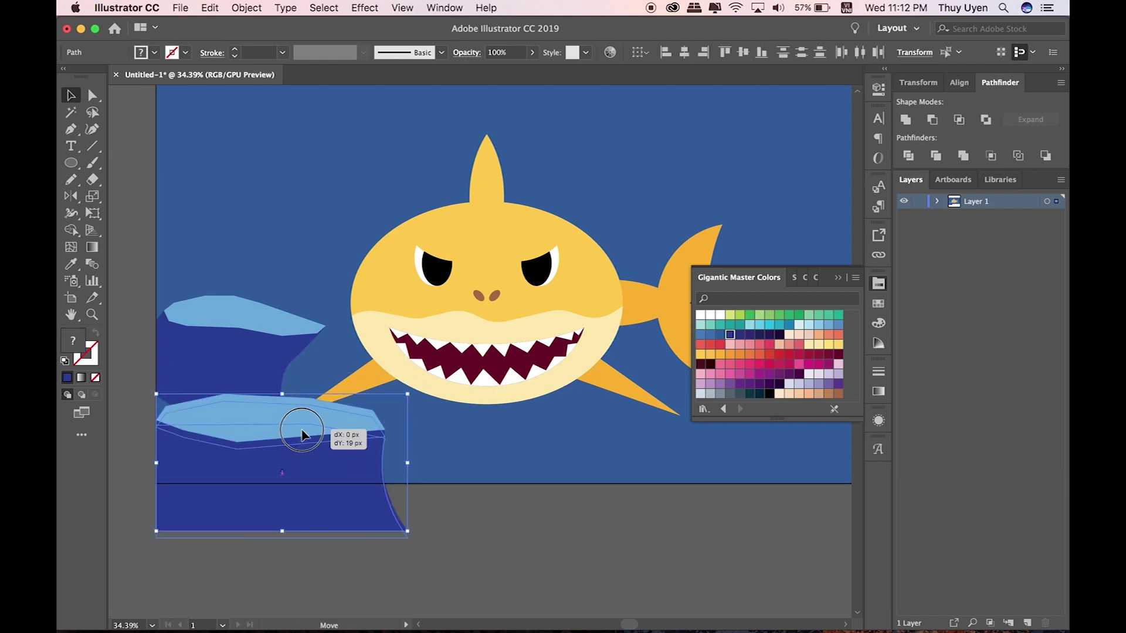
- Trim the rock overhang below the artboard and pull the lower ledge's left anchor down
left_click(301, 378)
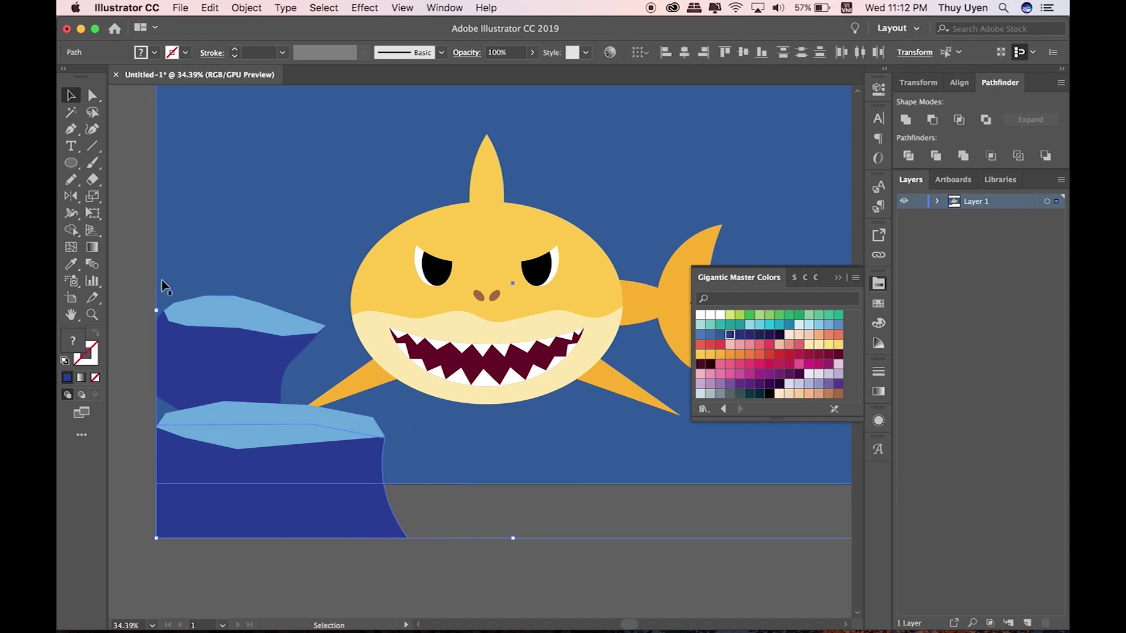
left_click(346, 516, "alt")
key("a")
left_click_drag(157, 398, 157, 428)
left_click(264, 534)
key("super+minus")
key("super+minus")
key("super+minus")
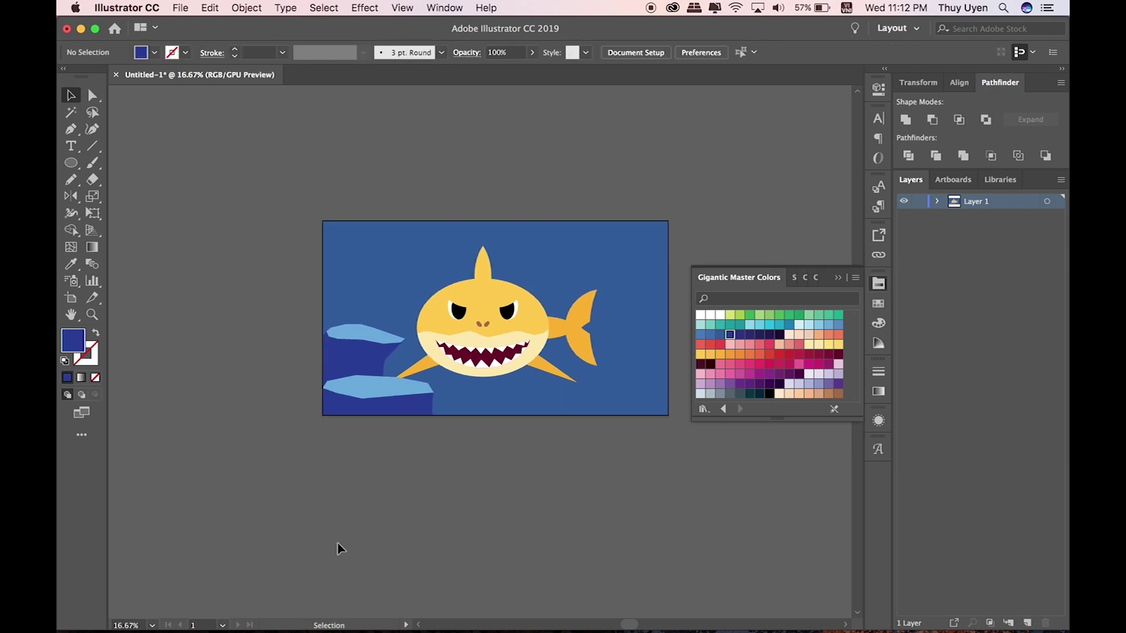
left_click(410, 375)
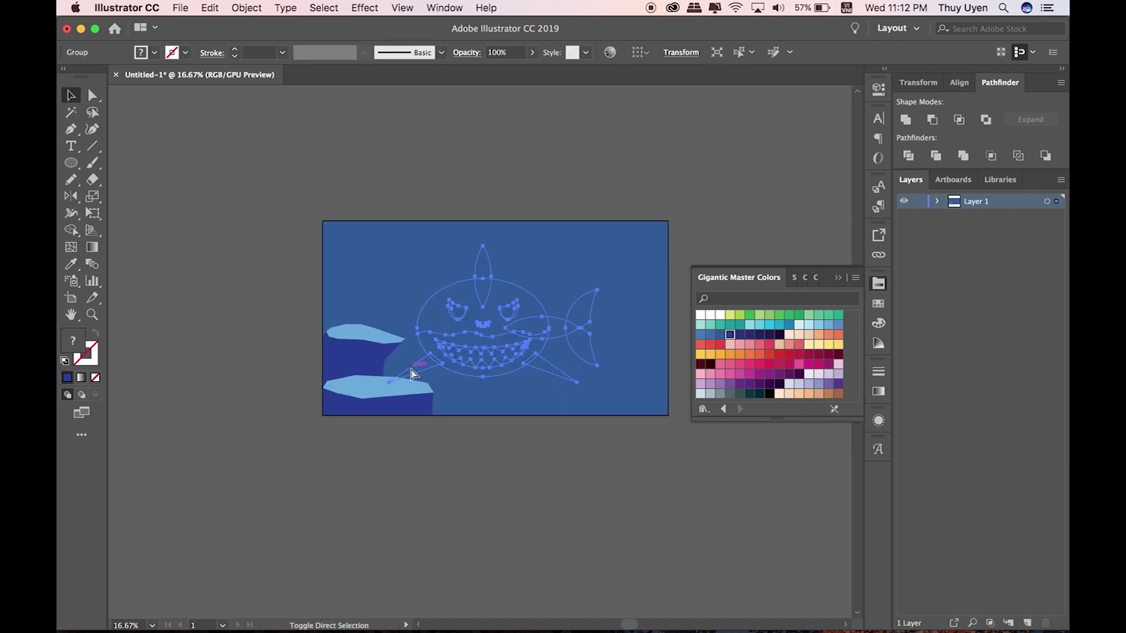
left_click(575, 536)
left_click_drag(569, 490, 516, 501)
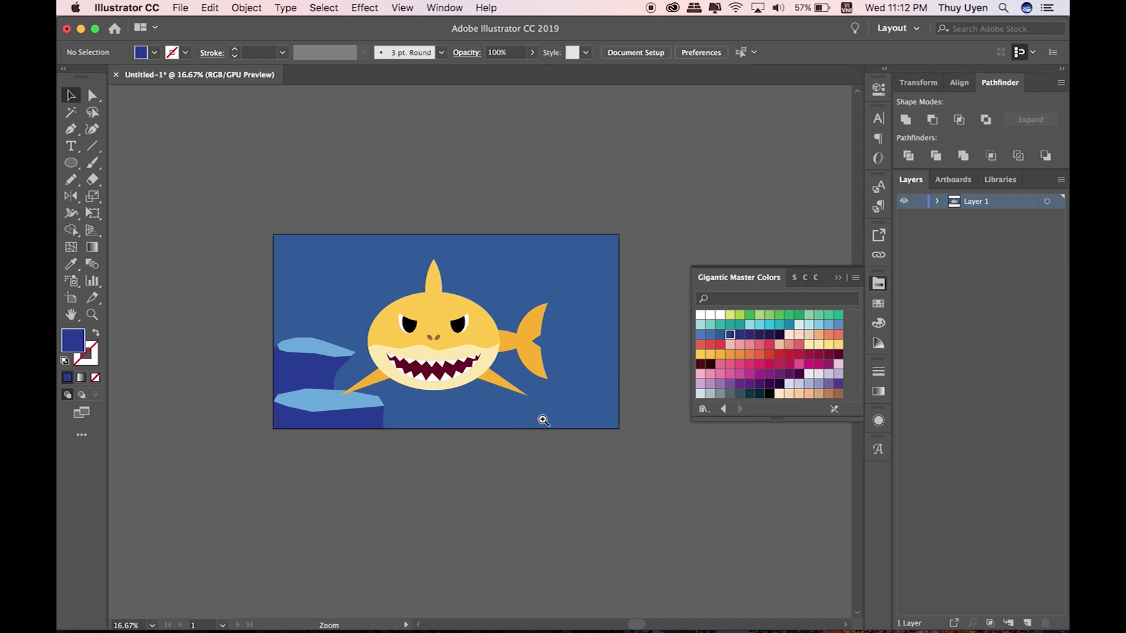
scroll(542, 421, "up", 3)
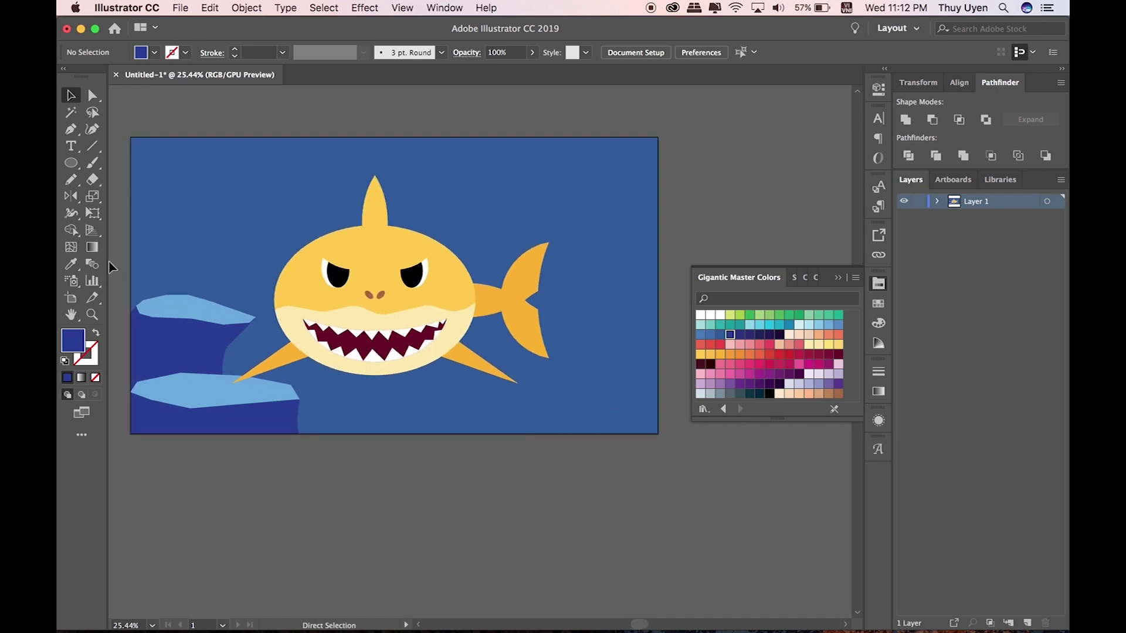
- Pen-draw a flat ledge shape along the artboard's bottom-right edge
left_click(653, 400)
left_click(561, 401)
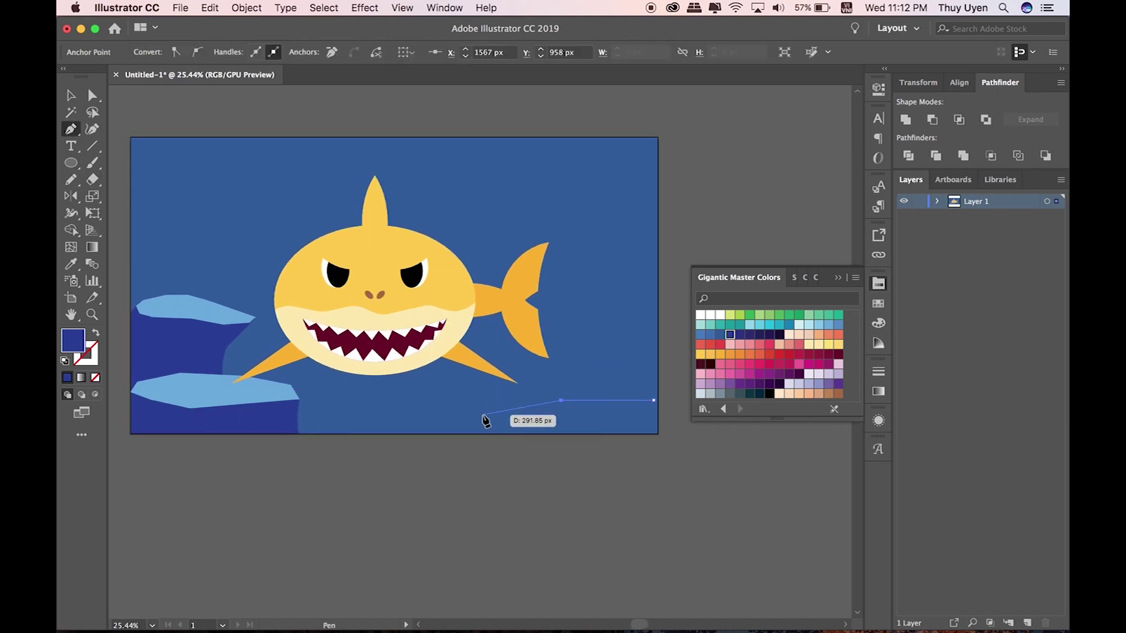
left_click(486, 408)
left_click(510, 417)
left_click(587, 420)
left_click(631, 421)
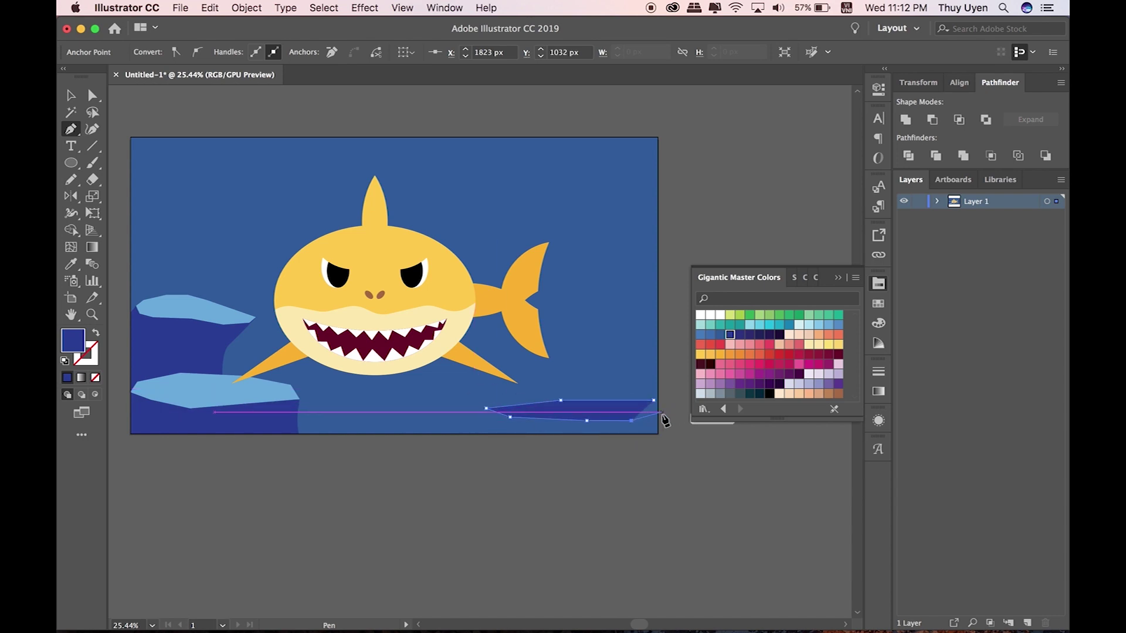
left_click(653, 400)
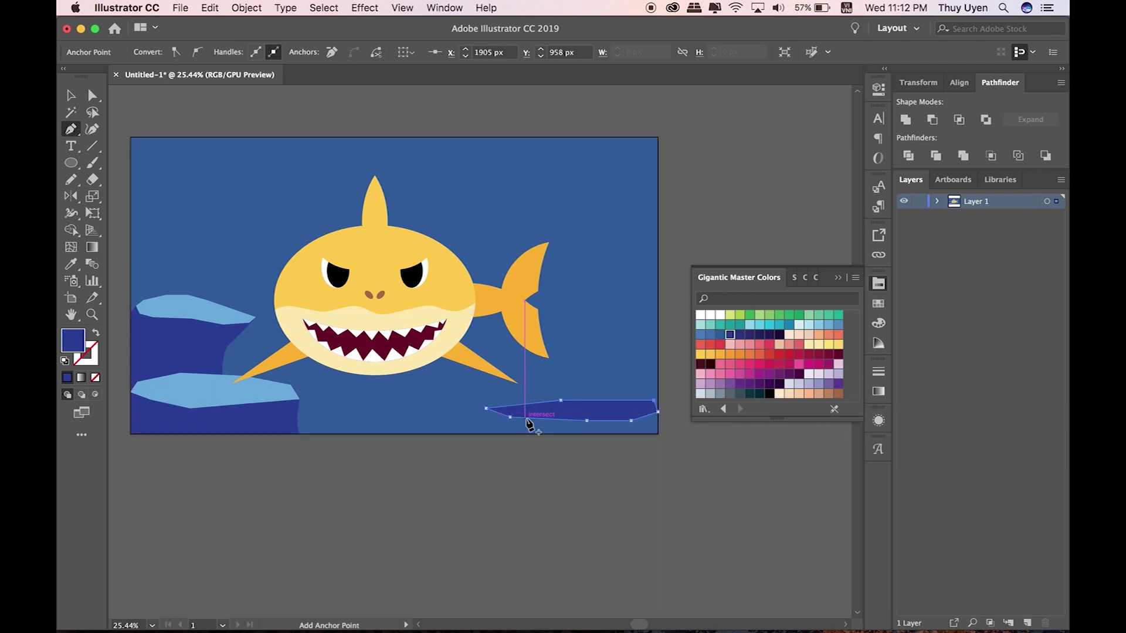
- Fill the new ledge with the light blue sampled from the left ledge
key("v")
left_click(597, 411)
key("i")
left_click(212, 386)
key("v")
left_click(118, 166)
- Draw a rock body under the ledge to the corner, filled with the left rock's dark blue
left_click(71, 129)
left_click(486, 409)
left_click_drag(477, 434, 482, 446)
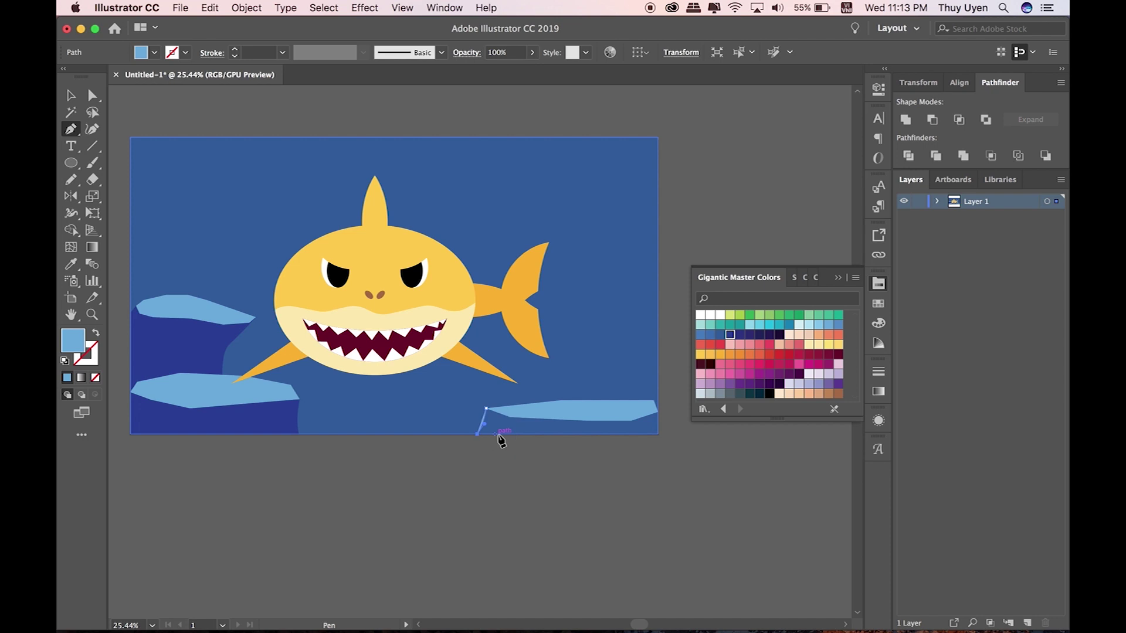
left_click(658, 434)
left_click(658, 412)
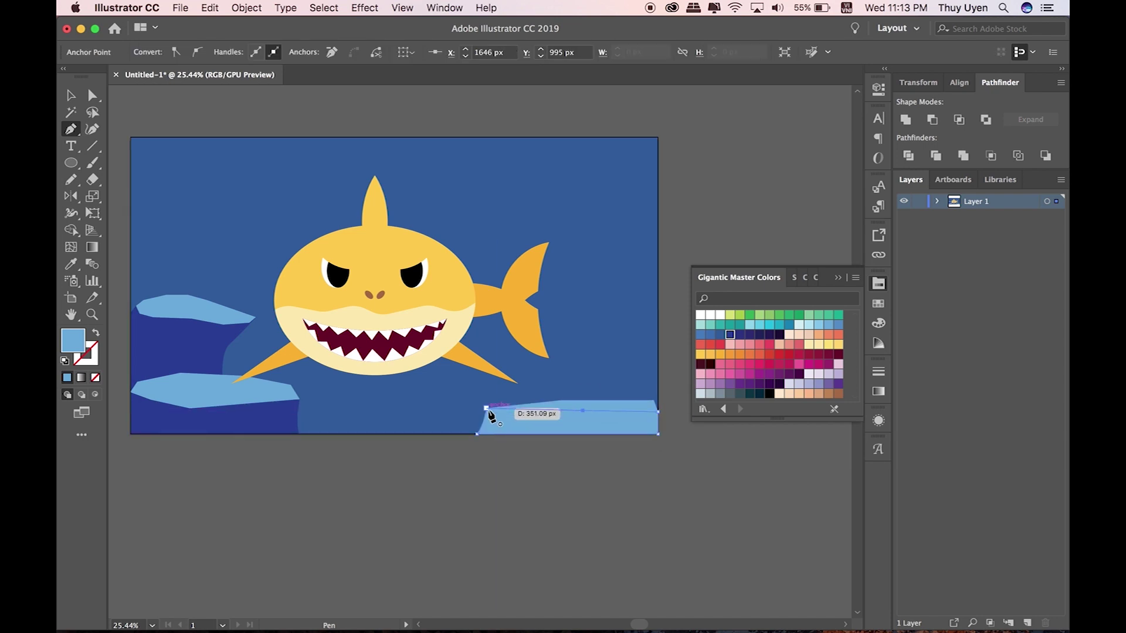
key("i")
left_click(263, 420)
key("v")
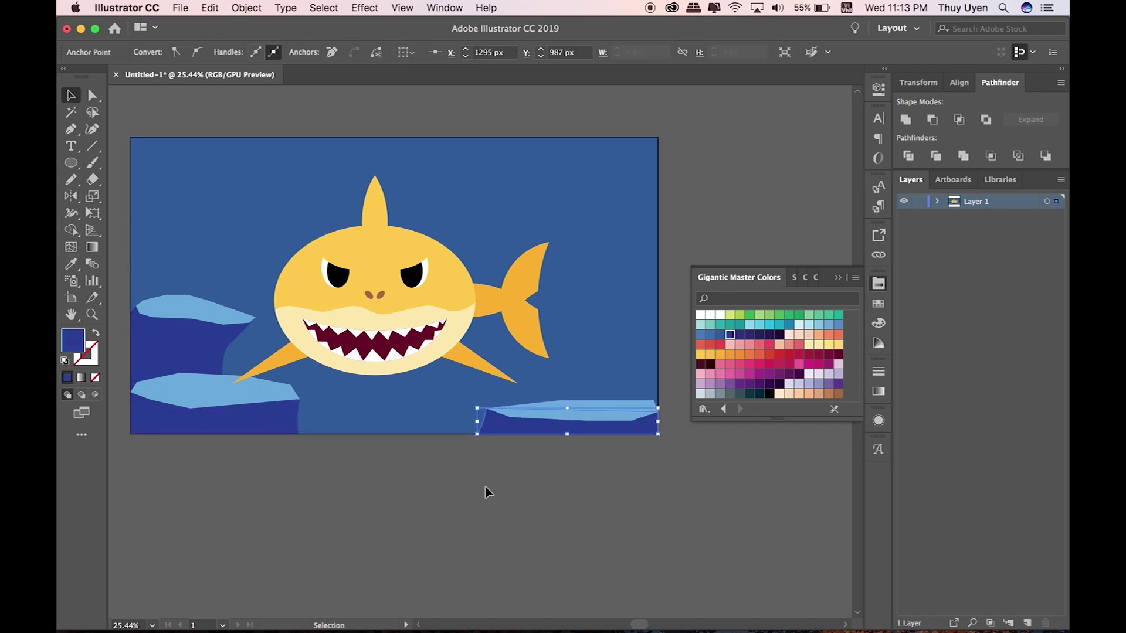
left_click(512, 486)
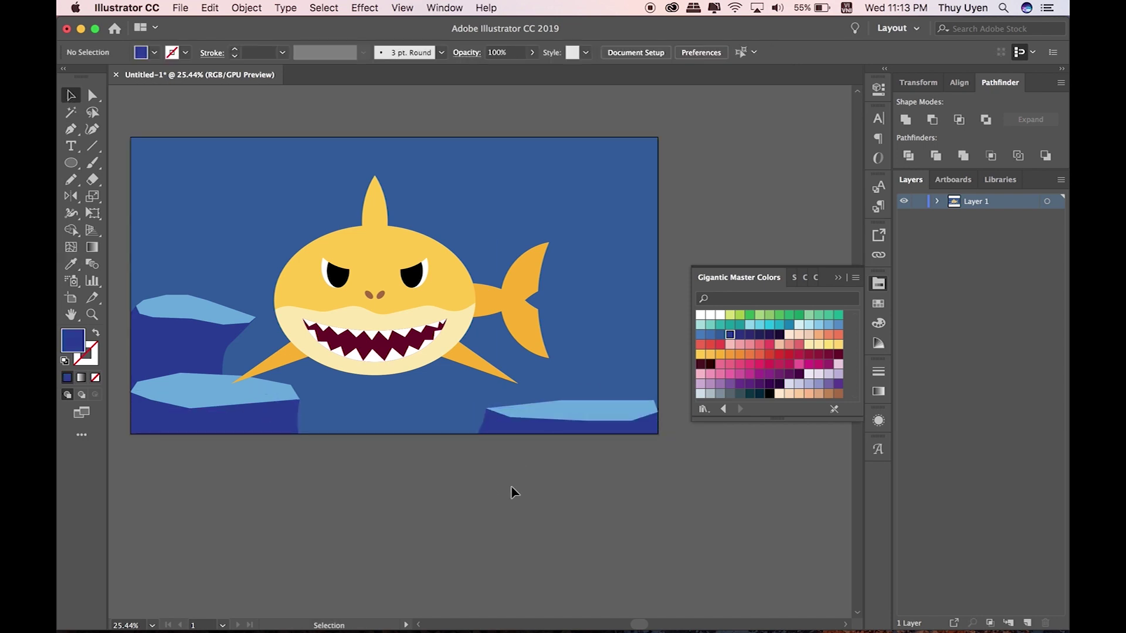
- Pen-outline a new slab to the right of the shark's tail
left_click(631, 333)
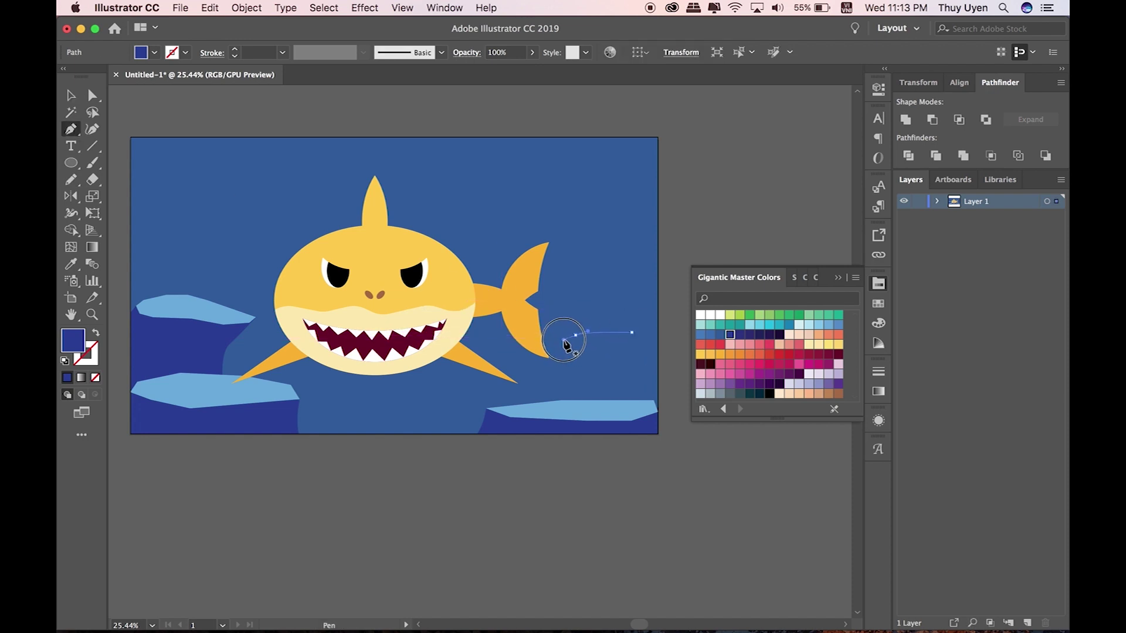
left_click(557, 340)
left_click(582, 348)
left_click(632, 351)
left_click(632, 333)
- Move the slab lower right and give it the bottom slab's light-blue fill
key("v")
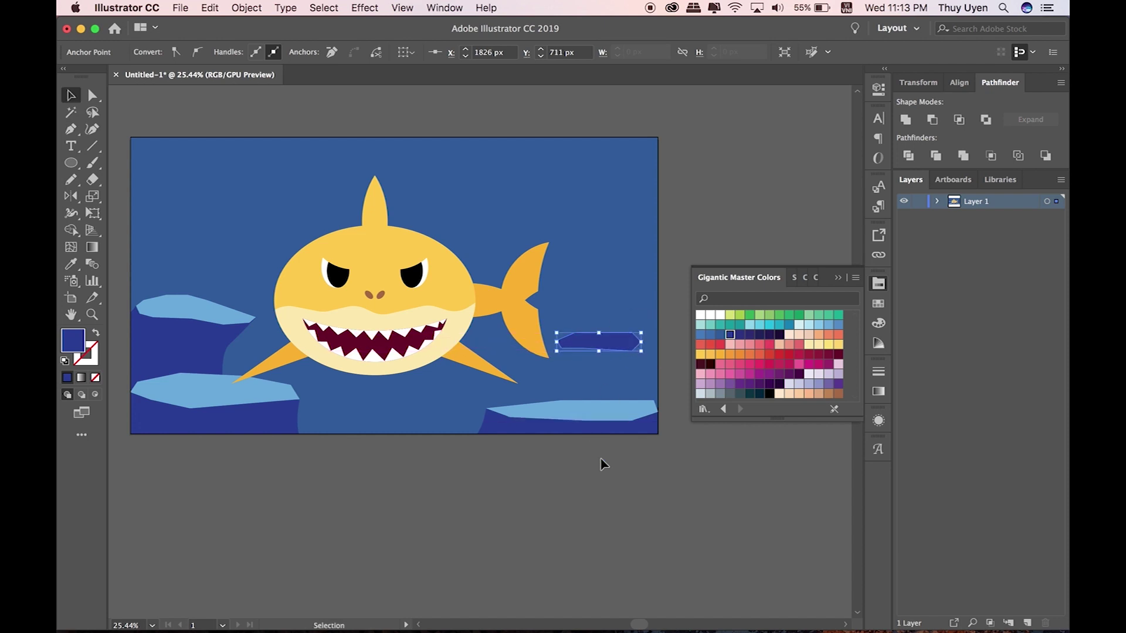
left_click_drag(621, 353, 631, 366)
key("i")
left_click(616, 415)
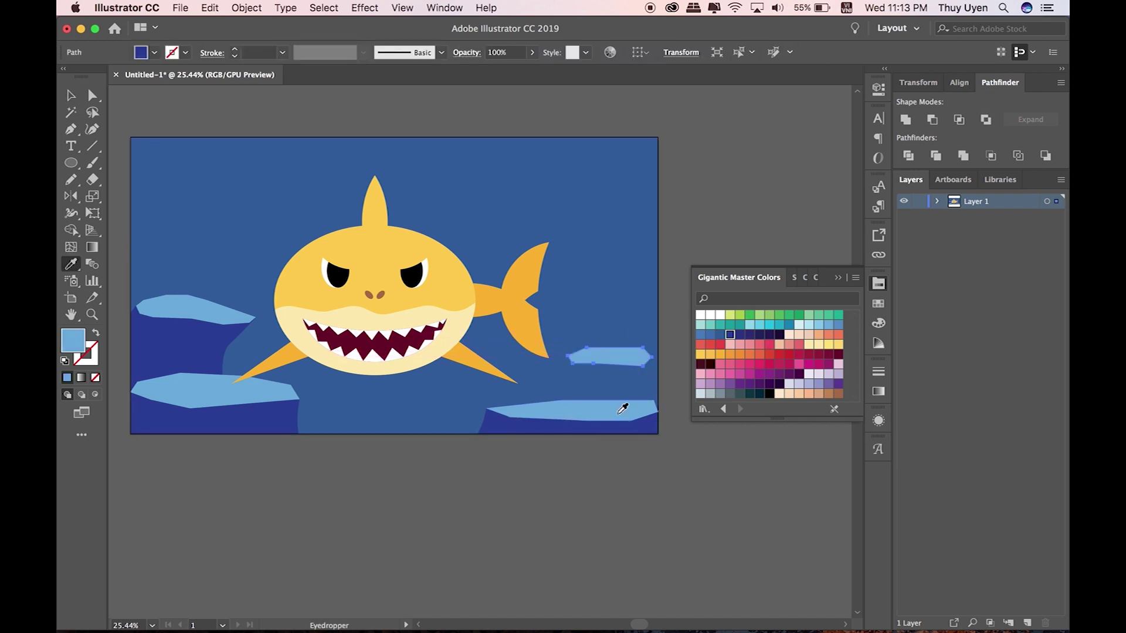
key("v")
left_click(620, 490)
- Pen-outline a curved rock body beneath the new slab
left_click(567, 355)
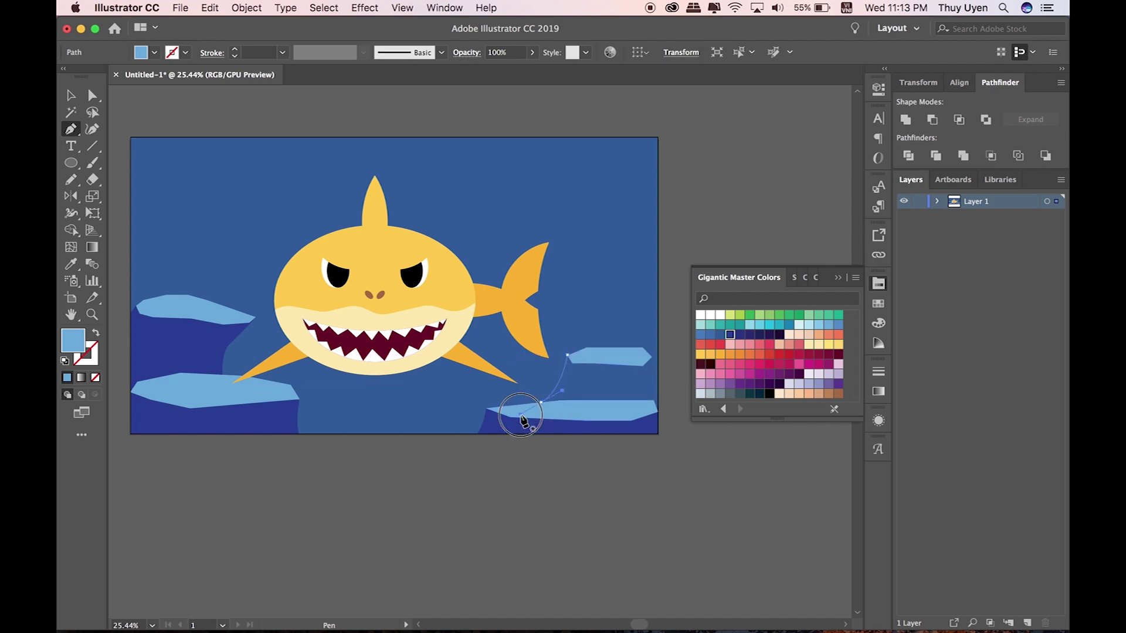
mouse_move(542, 402)
left_mouse_down()
mouse_move(560, 415)
mouse_move(539, 412)
left_mouse_up()
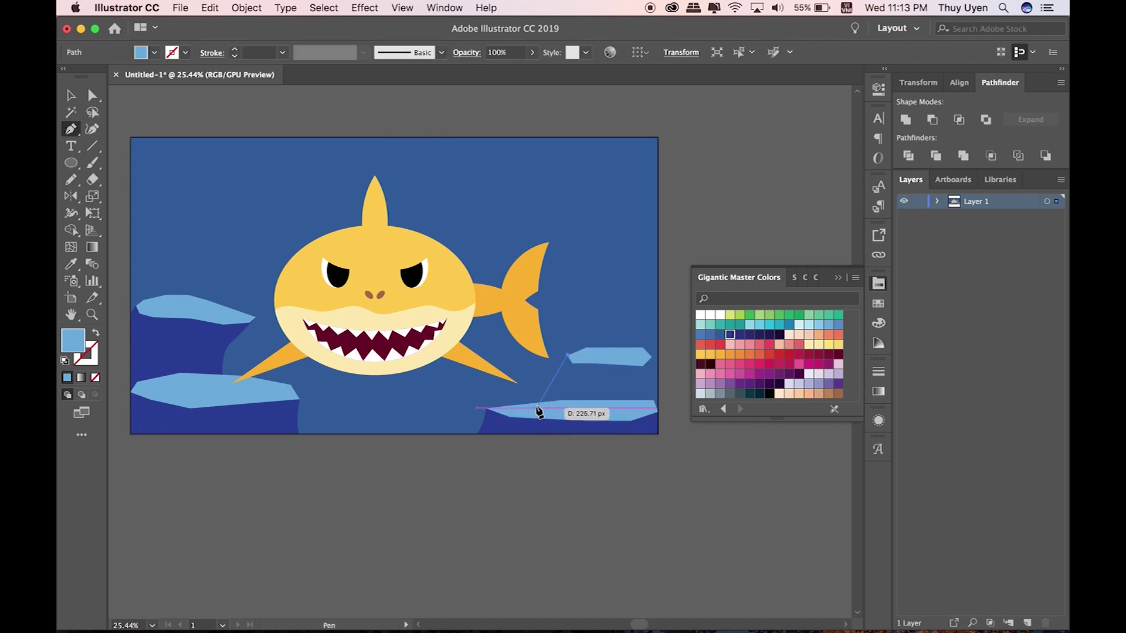
left_click(558, 428)
left_click(609, 428)
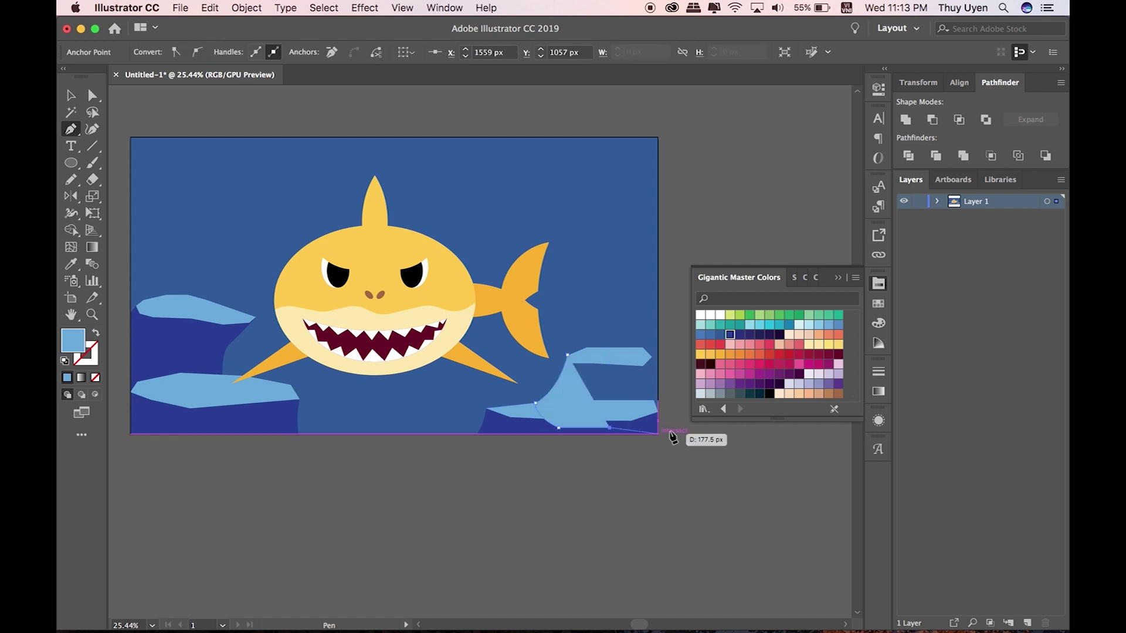
left_click(669, 434)
left_click(663, 362)
left_click_drag(662, 362, 591, 357)
left_click(567, 356)
- Fill the rock dark blue and send it behind the light-blue slabs
key("i")
left_click(516, 427)
key("ctrl+bracketleft")
key("ctrl+bracketleft")
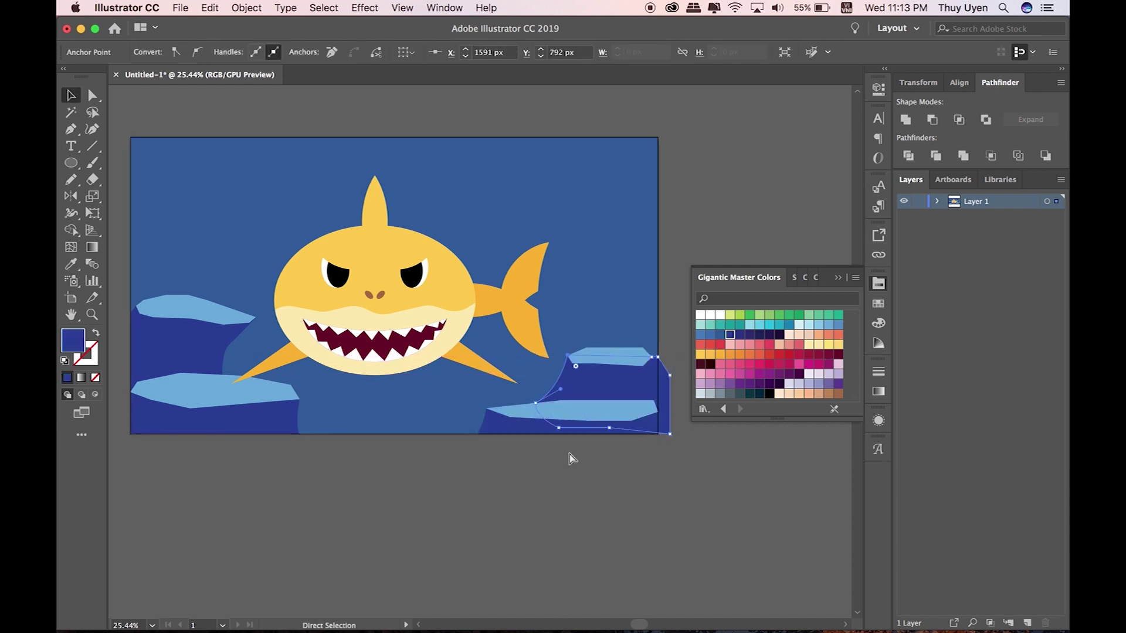
left_click(665, 497)
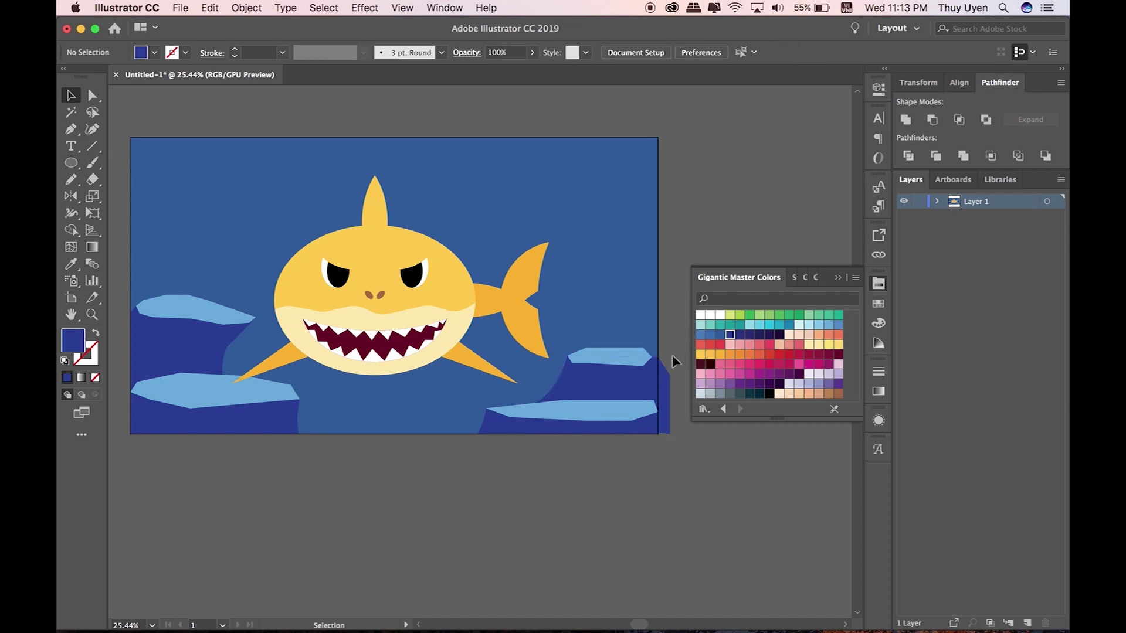
- Zoom in and pull the rock's right corner anchor up to meet the slab
scroll(675, 360, "up", 3)
scroll(663, 390, "up", 2)
key("a")
left_click(663, 389)
left_click_drag(661, 360, 655, 381)
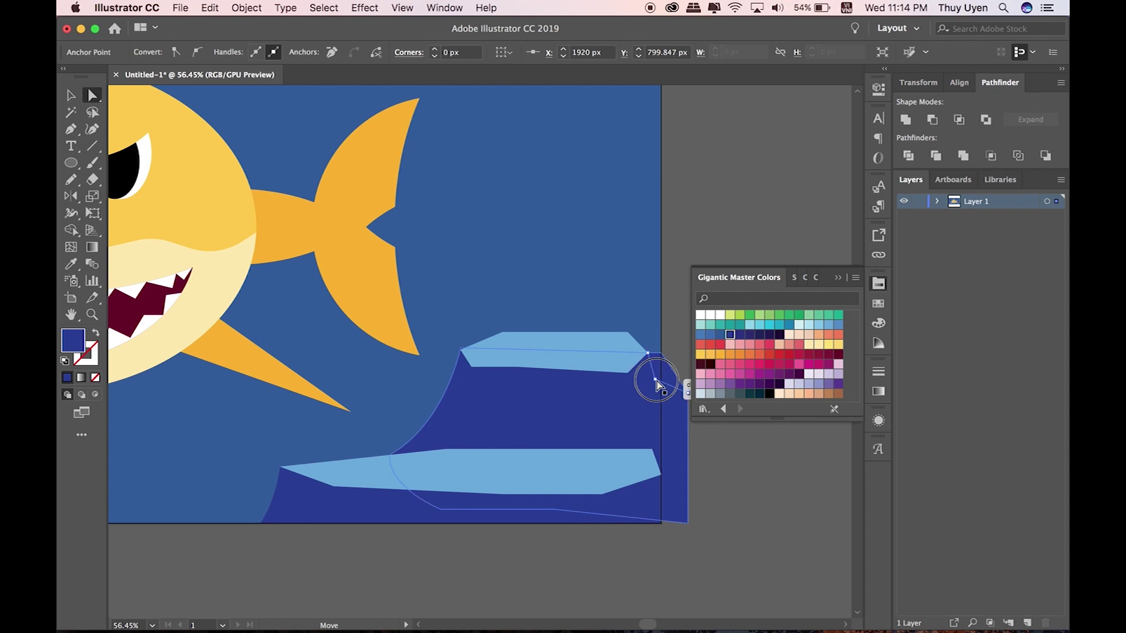
left_click_drag(655, 382, 660, 372)
- Select all artwork and trim it to the artboard edge, then zoom out
key("v")
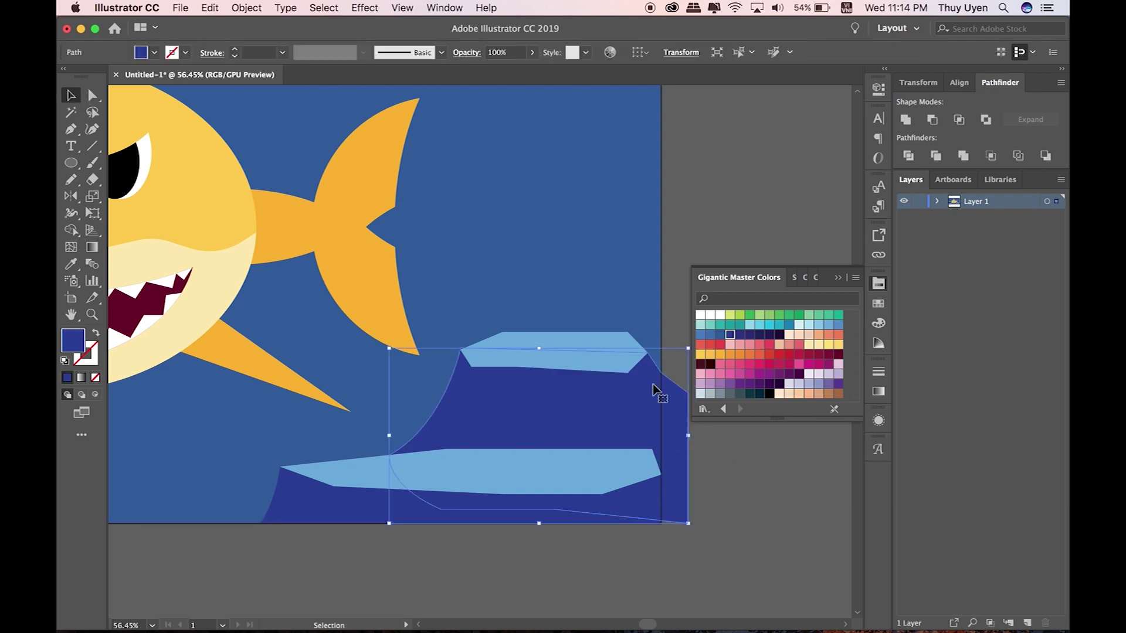
key("super+a")
left_click(71, 230)
left_click(674, 447, "alt")
key("v")
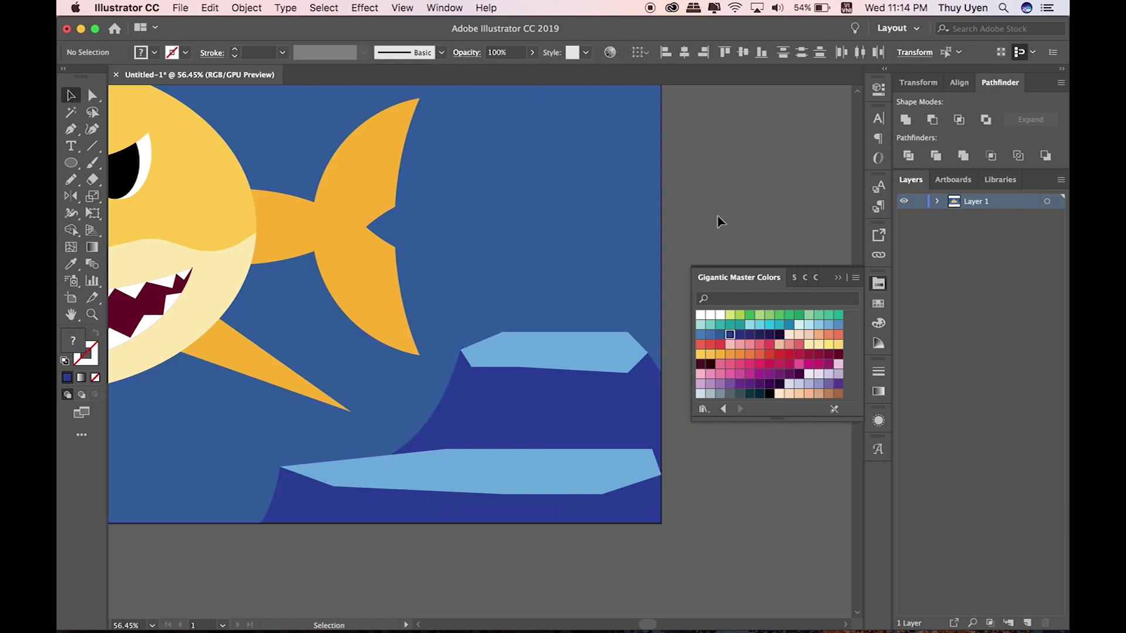
left_click(718, 216)
key("super+minus")
key("super+minus")
key("super+minus")
key("super+minus")
- Draw a small light-teal bubble on the lower-left slab and duplicate it upward
left_click_drag(507, 294, 592, 317)
key("l")
scroll(384, 335, "up", 3)
left_click_drag(225, 469, 248, 492)
left_click(700, 324)
key("v")
scroll(241, 487, "up", 2)
mouse_move(245, 488)
left_mouse_down()
mouse_move(260, 478)
mouse_move(215, 432)
mouse_move(248, 440)
mouse_move(204, 399)
mouse_move(232, 357)
left_mouse_up()
left_click(365, 584)
- Place a large and a small bubble copy below the shark
key("ctrl+minus")
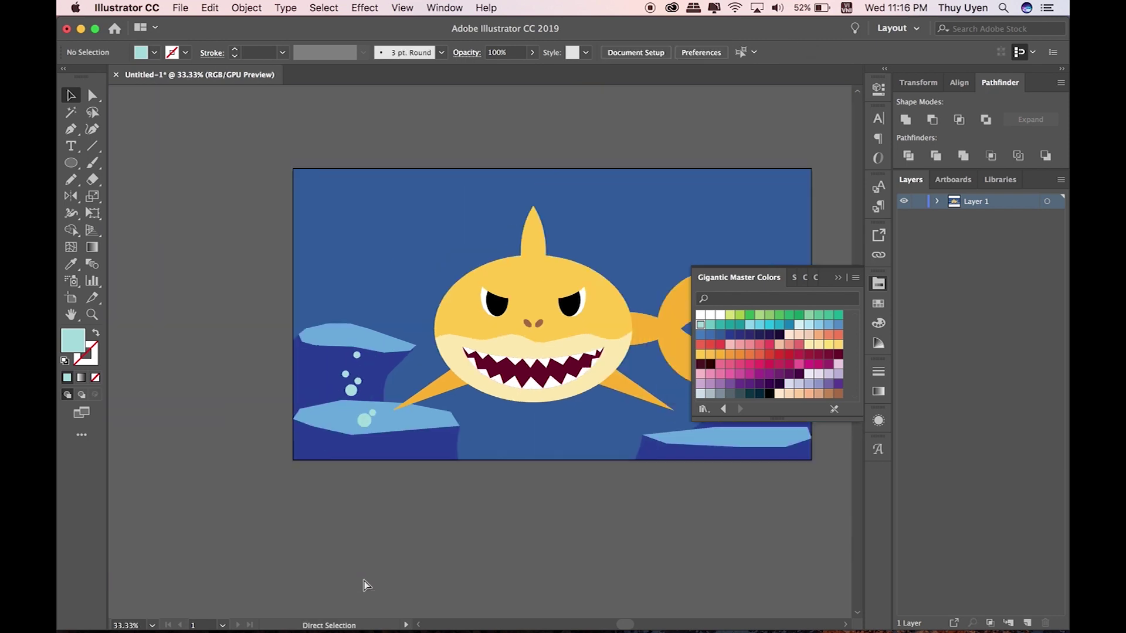
scroll(402, 384, "up", 3)
left_click_drag(297, 473, 473, 497)
scroll(633, 515, "up", 3)
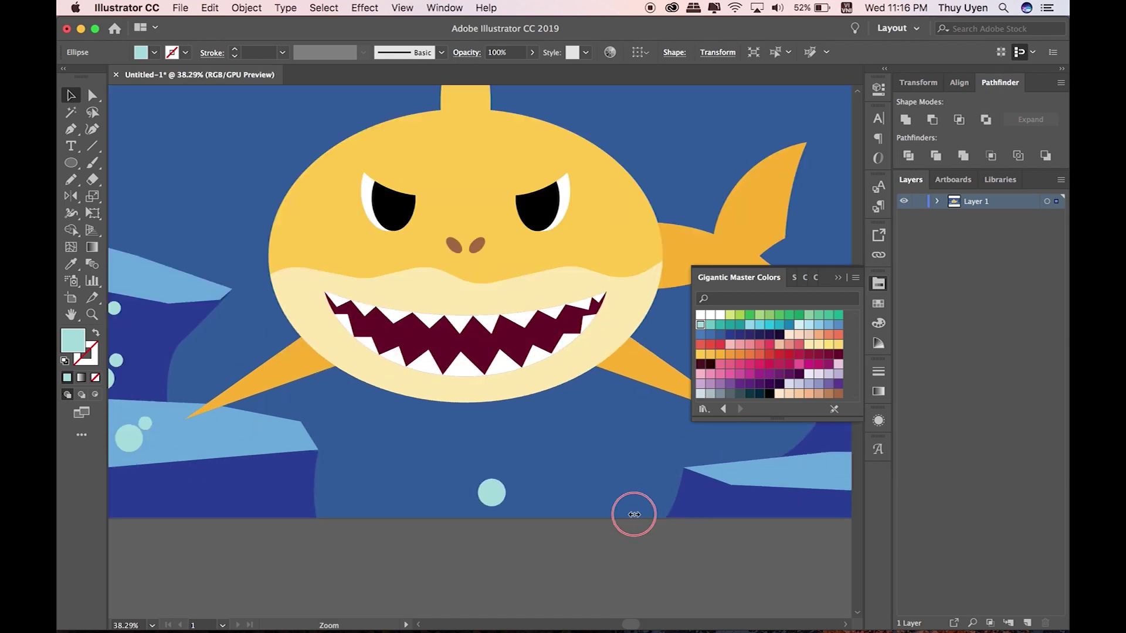
mouse_move(180, 317)
left_mouse_down()
mouse_move(623, 465)
mouse_move(639, 457)
left_mouse_up()
left_click(648, 535)
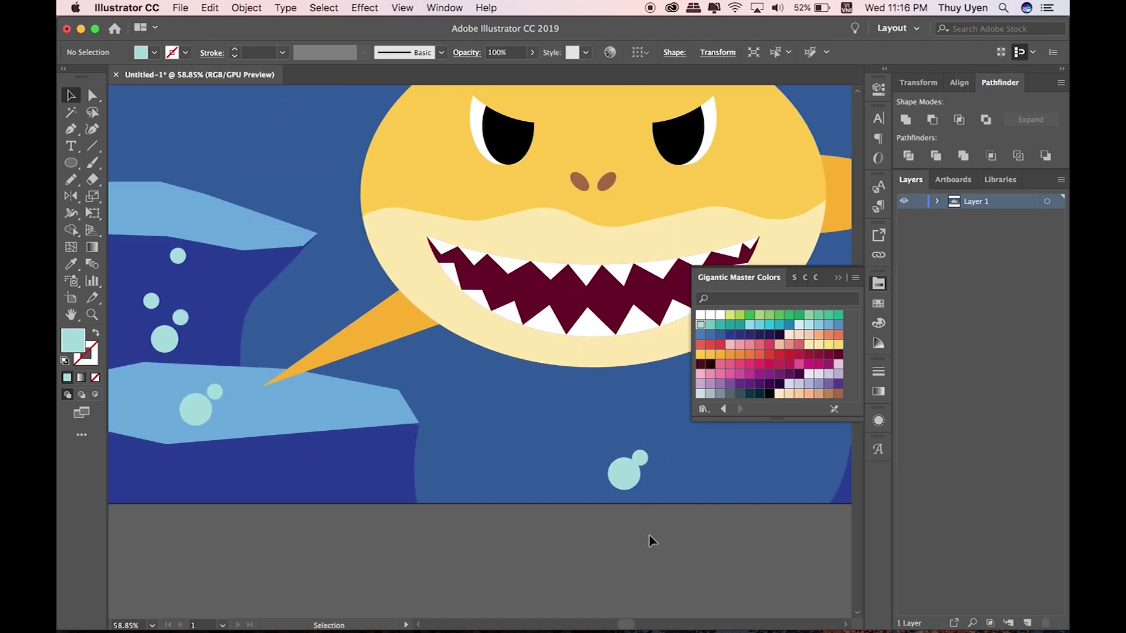
- Duplicate more bubbles upward and leftward above the pair beneath the shark
scroll(589, 507, "right", 3)
left_click(592, 509)
left_click_drag(586, 499, 531, 428)
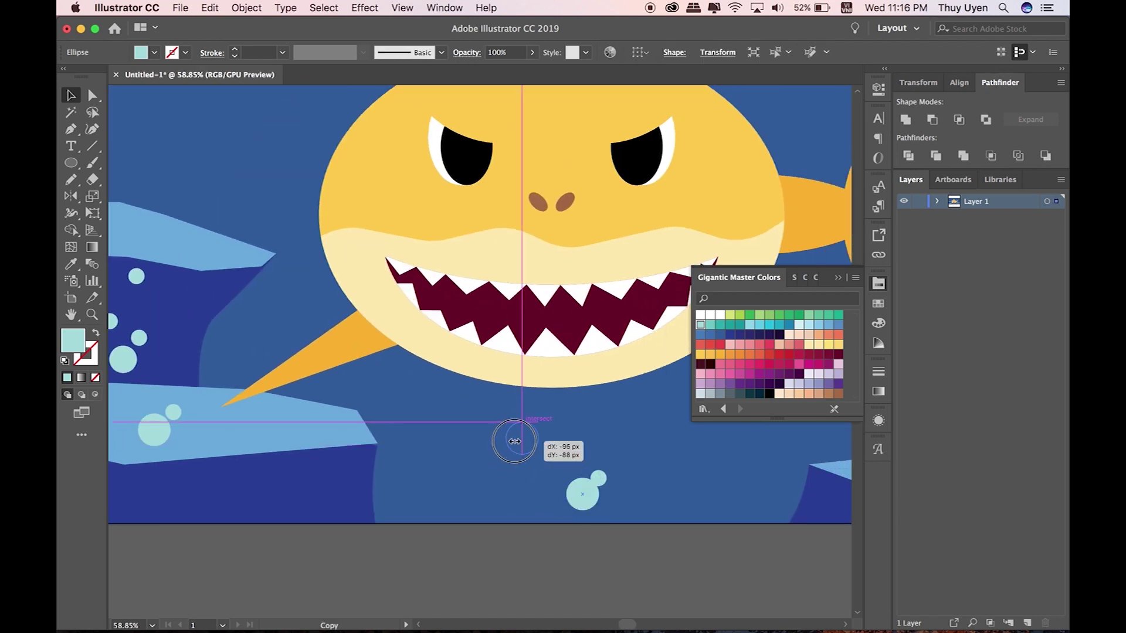
left_click_drag(598, 479, 498, 398)
left_click(543, 568)
key("ctrl+minus")
key("ctrl+minus")
key("ctrl+minus")
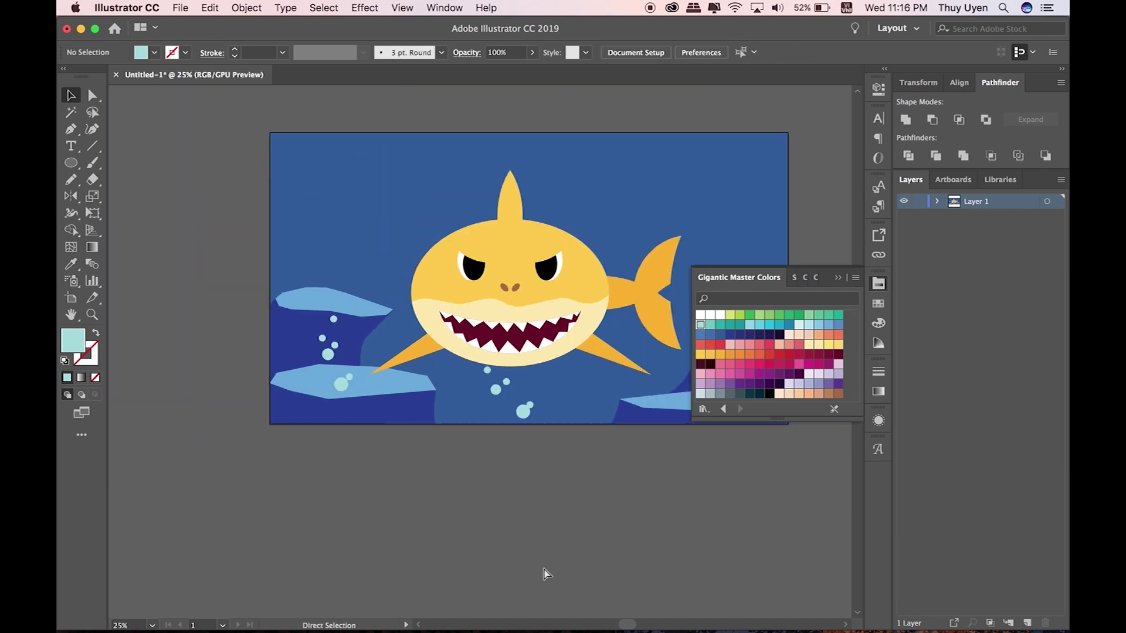
left_click(342, 384)
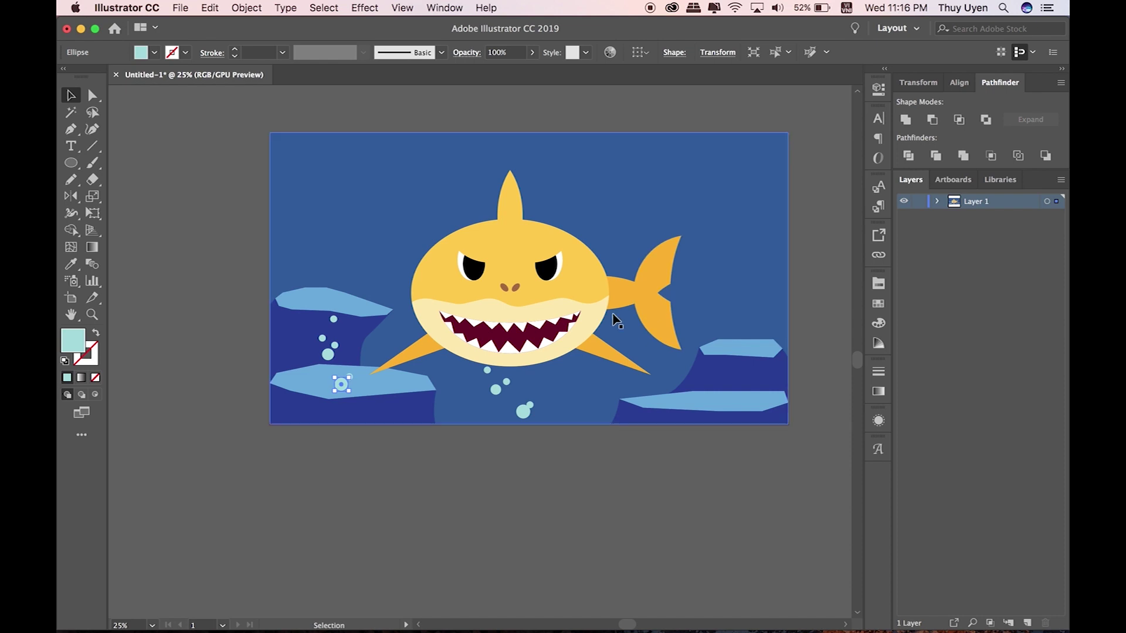
- Lower the left bubbles' opacity and nudge the upper-right bubble cluster into place
scroll(548, 346, "up", 2)
mouse_move(252, 302)
left_mouse_down()
mouse_move(298, 394)
mouse_move(799, 398)
mouse_move(653, 163)
mouse_move(341, 153)
left_mouse_up()
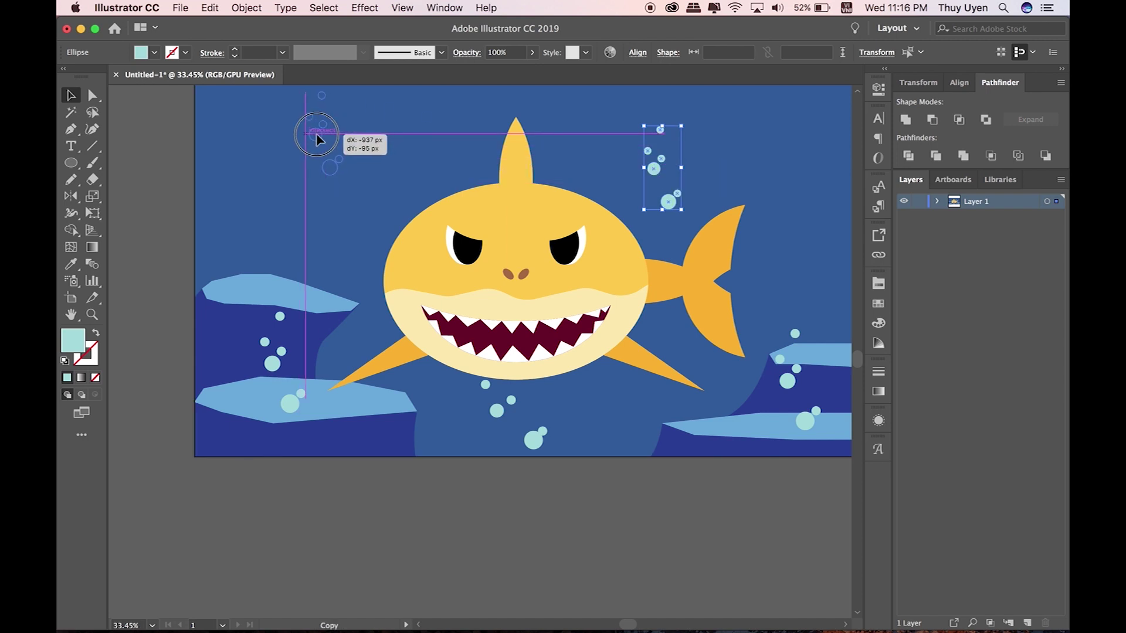
left_click(532, 51)
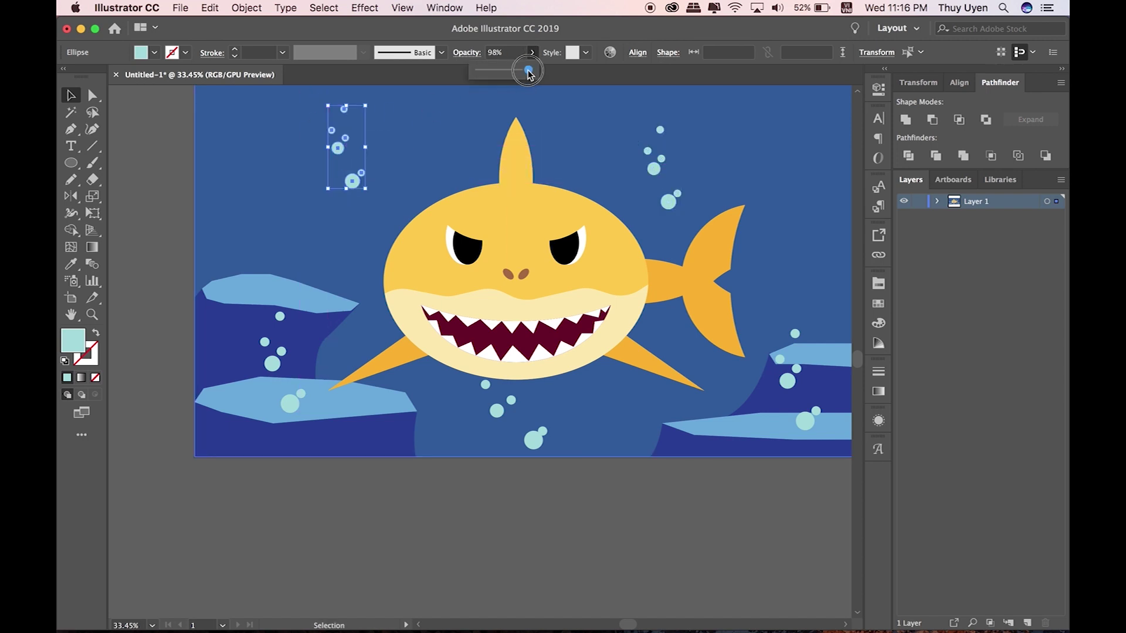
left_click(138, 189)
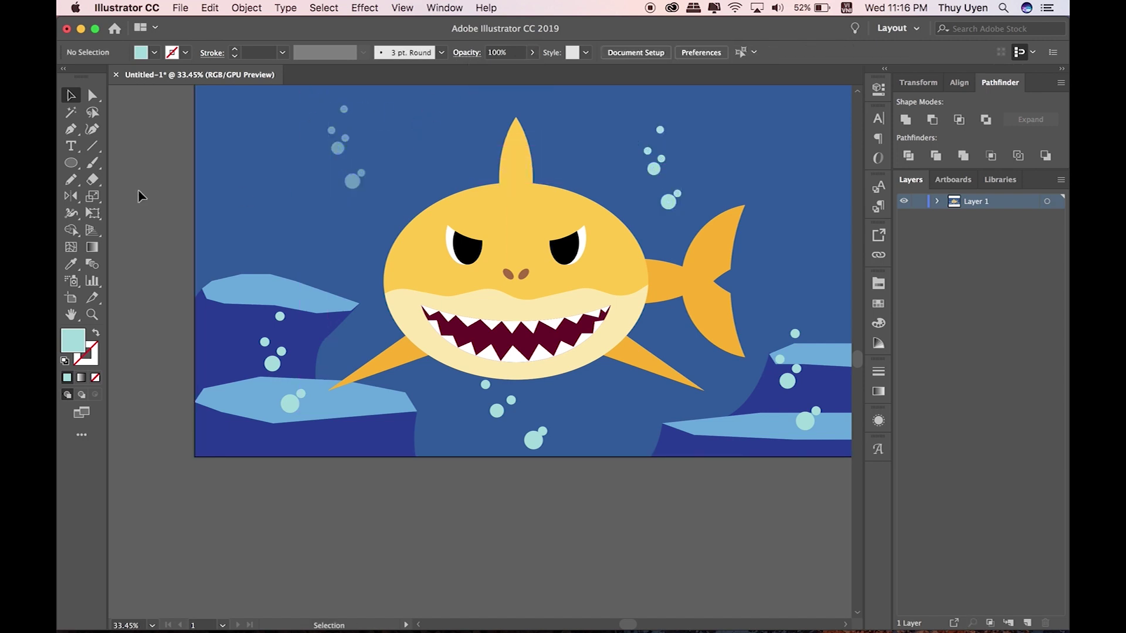
left_click(668, 201)
left_click_drag(662, 135, 660, 129)
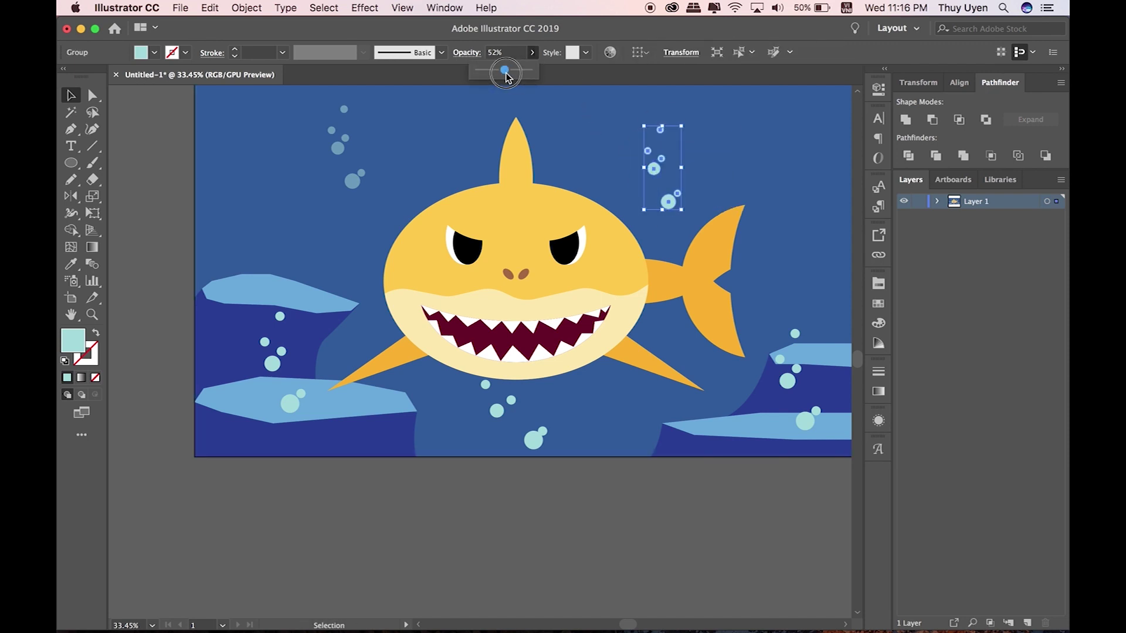
left_click(650, 350)
key("ctrl+minus")
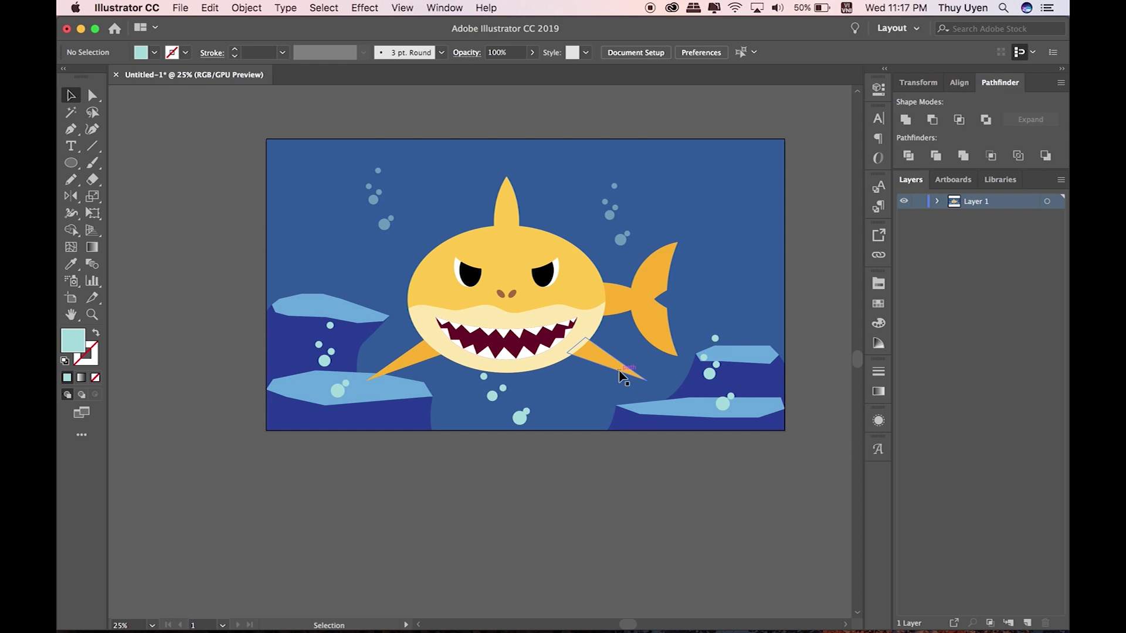
- Move the shark group up slightly
left_click_drag(527, 305, 528, 287)
left_click(652, 555)
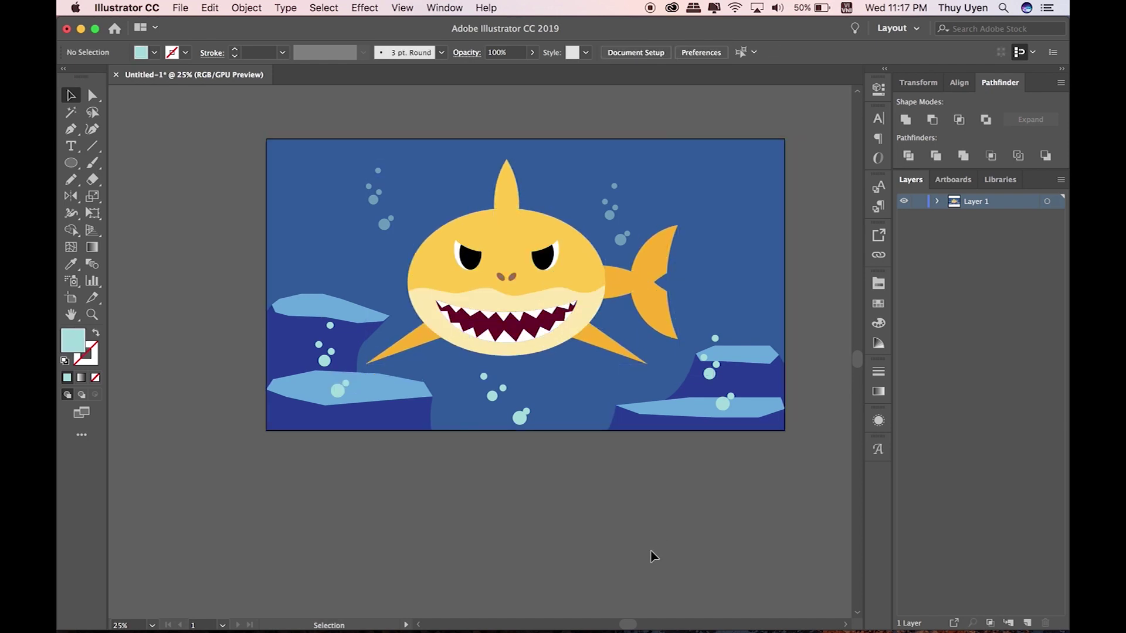
scroll(652, 555, "right", 3)
left_click(71, 163)
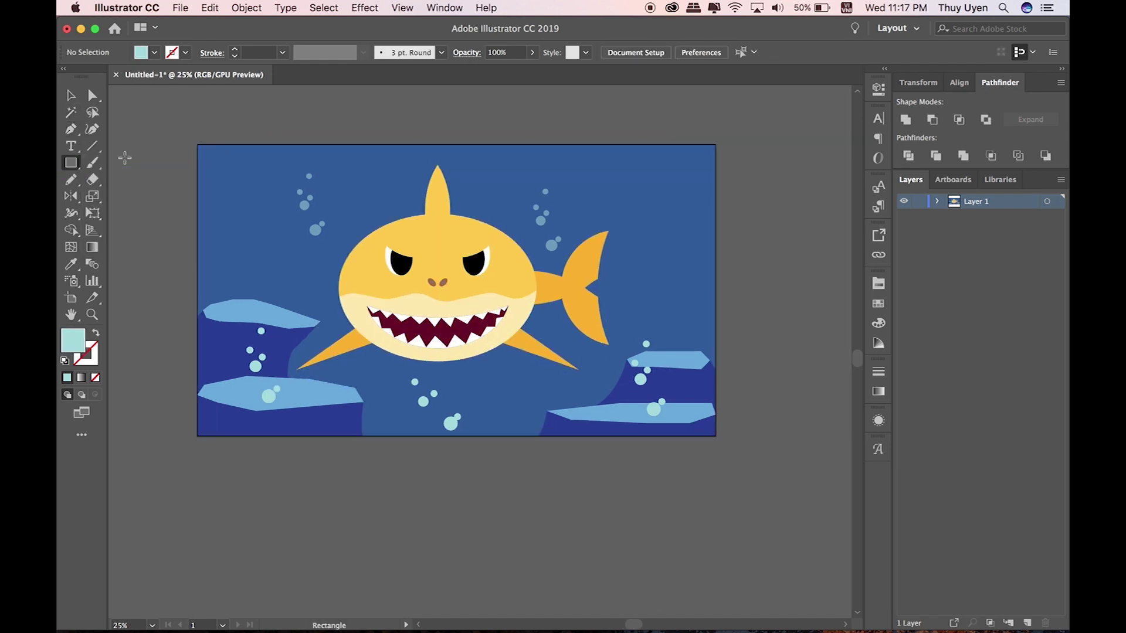
- Shear a tall rectangle into a diagonal ray behind the shark, coloured medium blue
left_click_drag(278, 146, 419, 435)
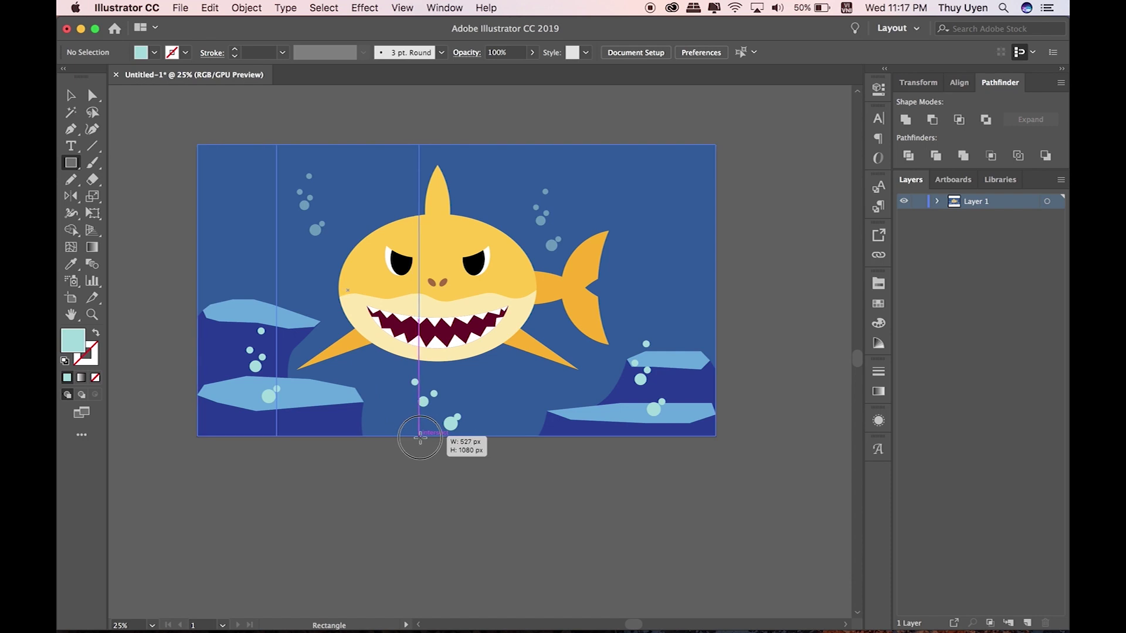
left_click_drag(92, 196, 139, 214)
left_click_drag(345, 146, 284, 143)
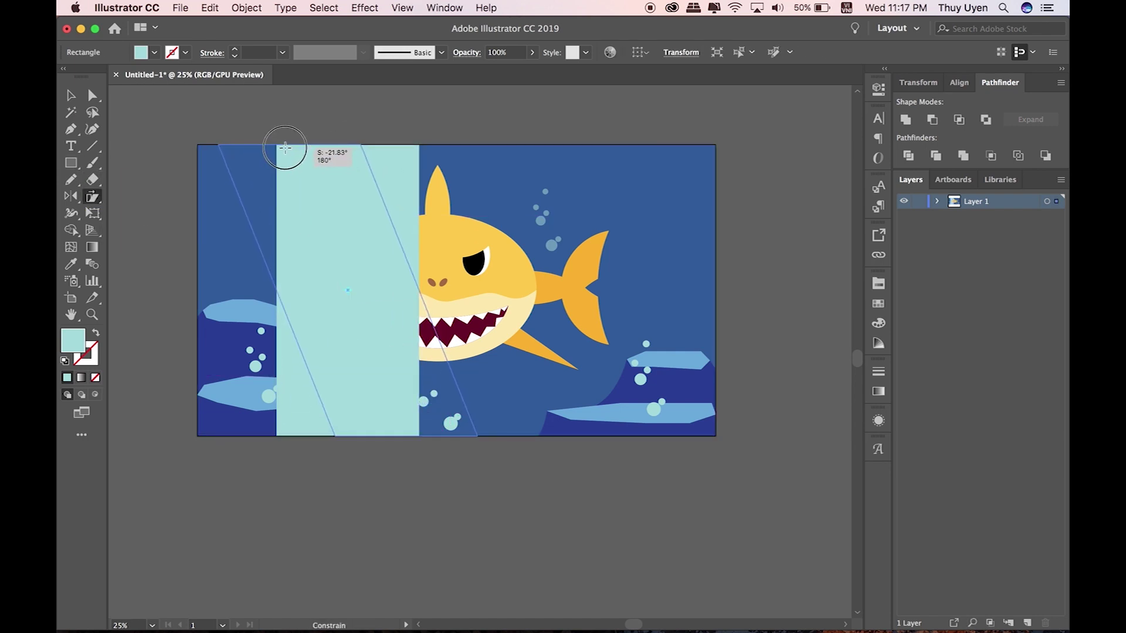
key("ctrl+bracketleft")
key("ctrl+bracketleft")
key("ctrl+bracketleft")
key("v")
left_click(877, 303)
left_click(707, 278)
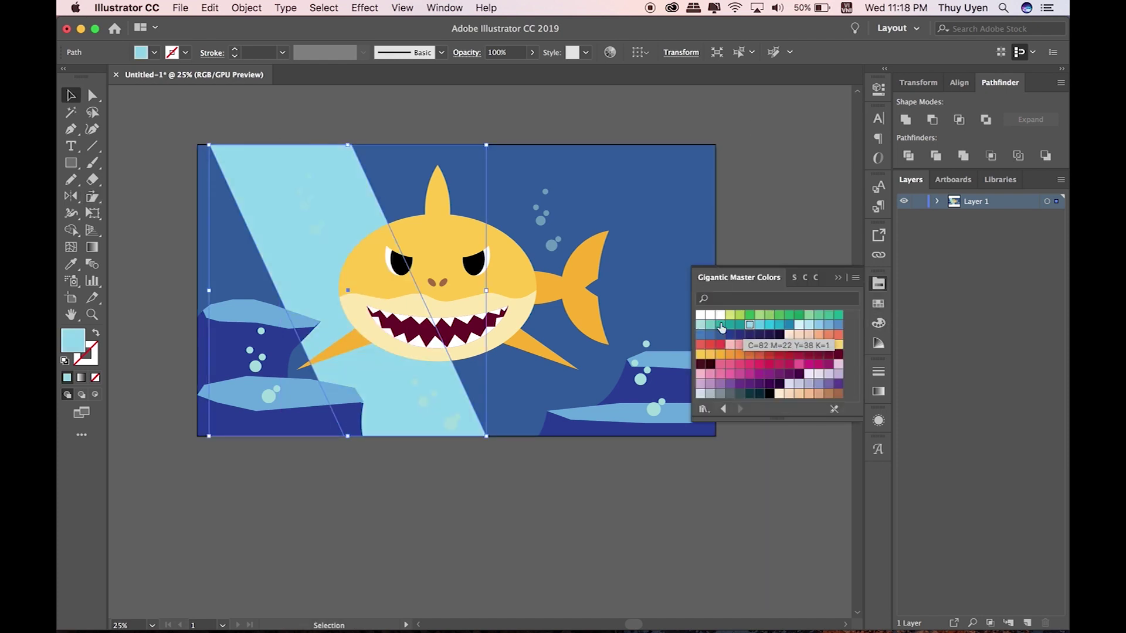
left_click(710, 336)
- Duplicate the ray to the right and set both rays to 52% opacity
left_click(727, 460)
left_click_drag(297, 279, 525, 275)
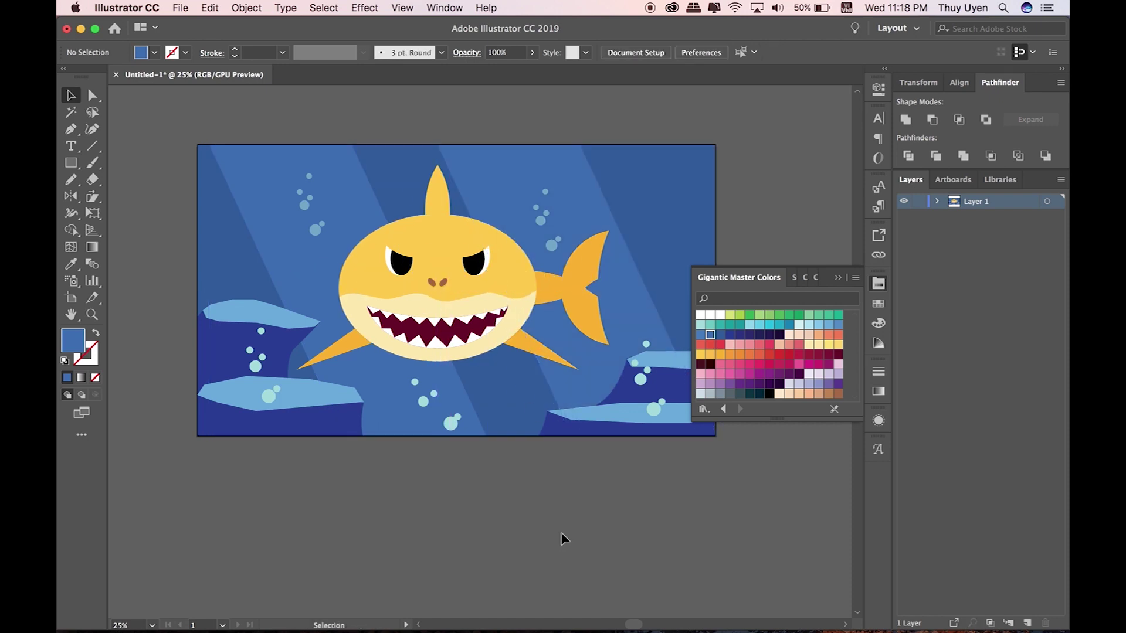
left_click(359, 179, "shift")
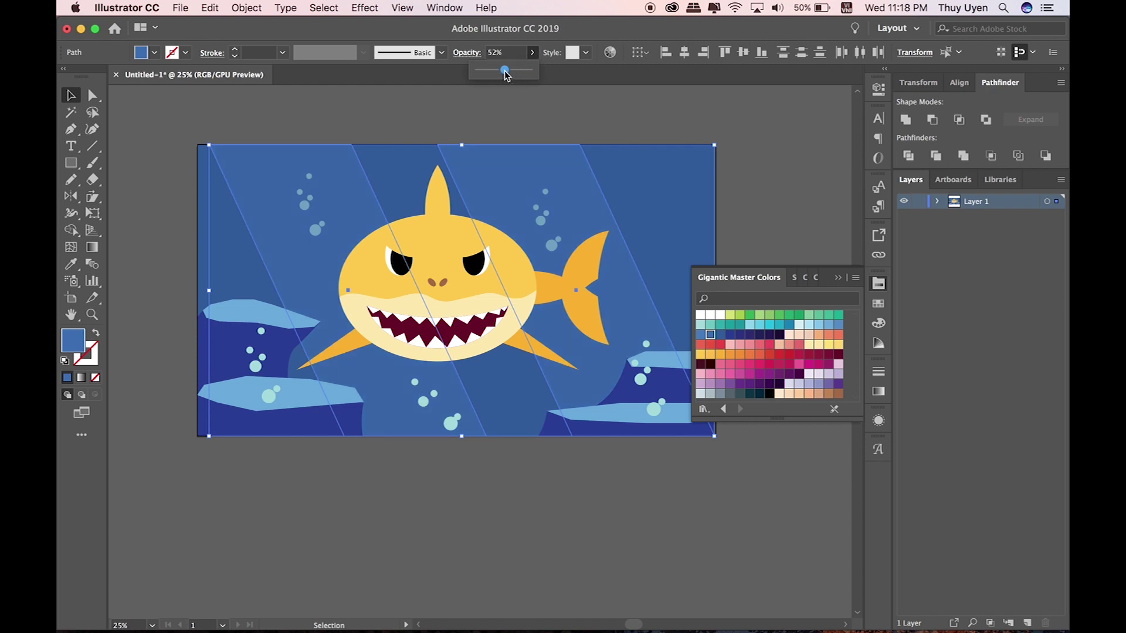
key("super+shift+a")
left_click(839, 279)
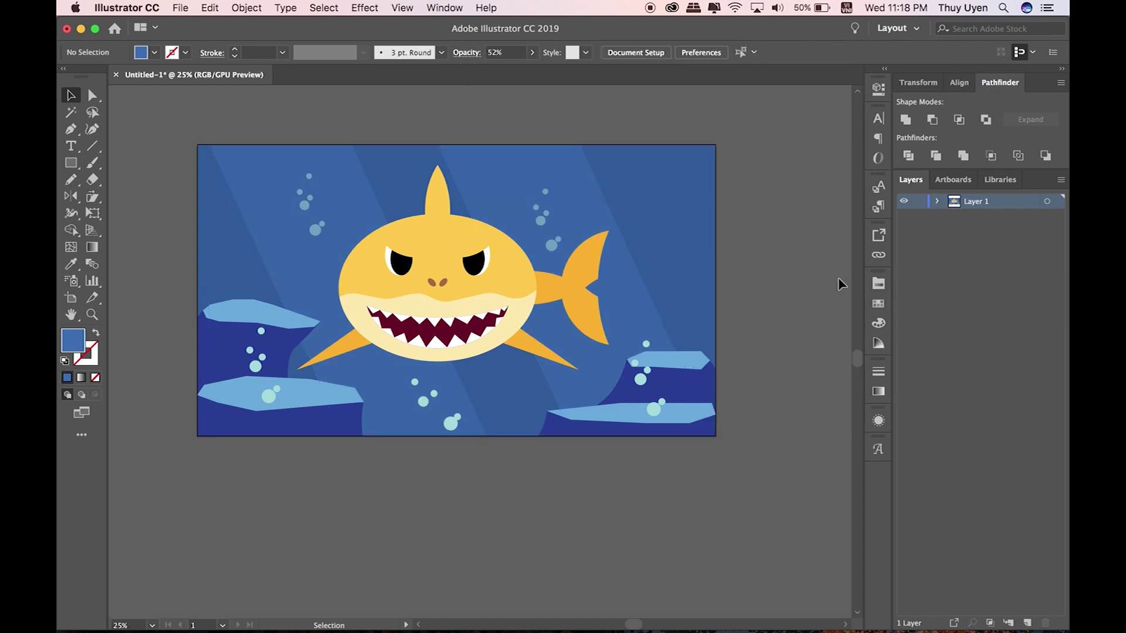